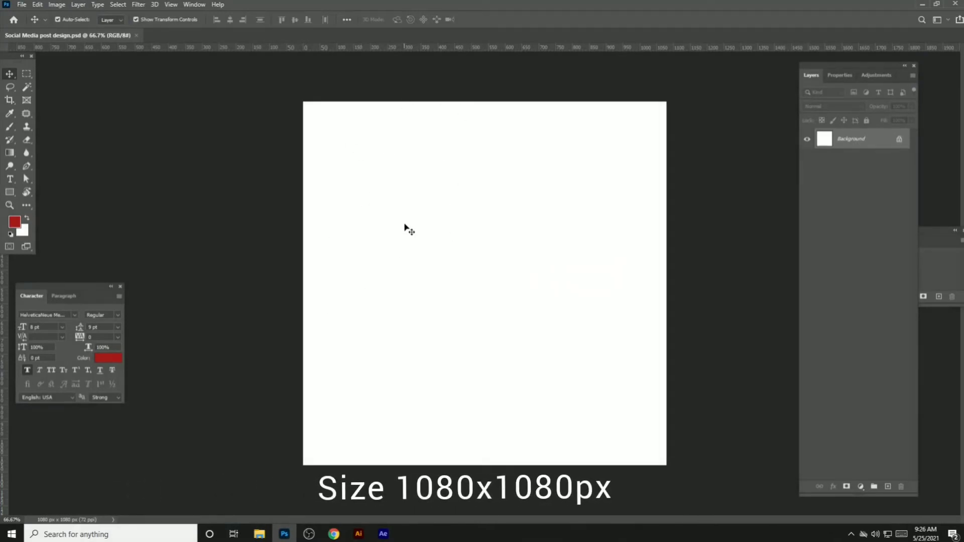
# Place the couple PNG image in the middle of the square canvas and save the design
pyautogui.click(259, 535)
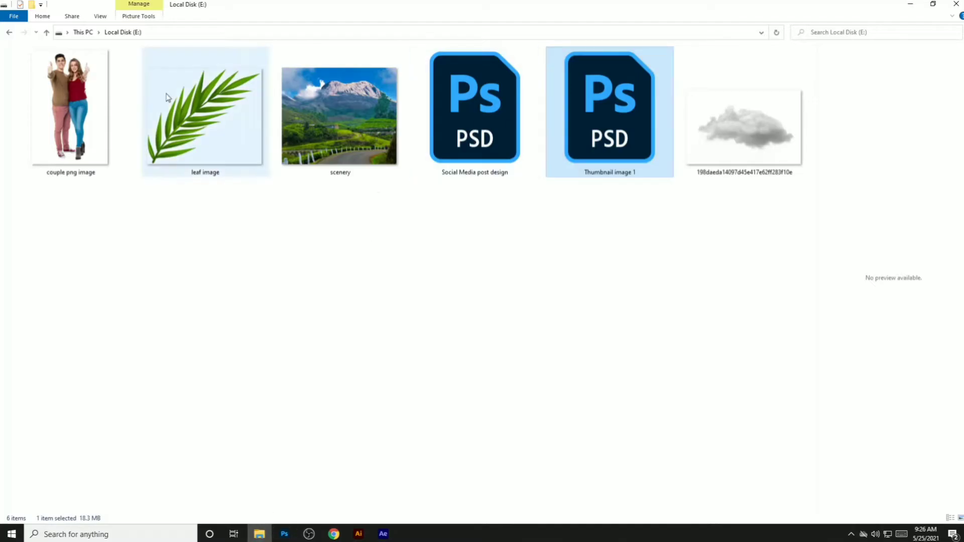
pyautogui.moveTo(70, 110)
pyautogui.mouseDown()
pyautogui.moveTo(219, 303)
pyautogui.moveTo(445, 205)
pyautogui.mouseUp()
pyautogui.press('Return')
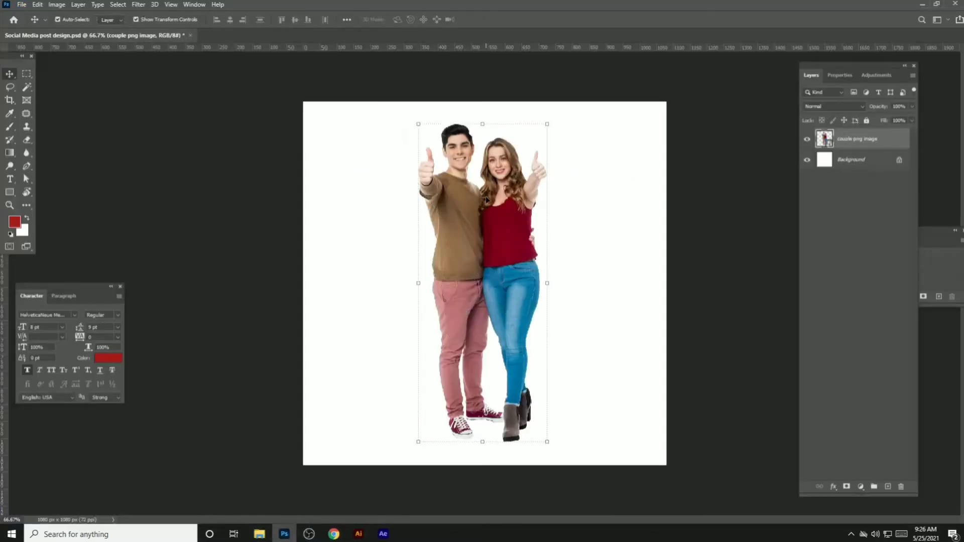
pyautogui.hotkey('ctrl', 's')
# Confirm the save, set the foreground colour to #85d7ff and select the Background layer
pyautogui.click(593, 150)
pyautogui.click(15, 221)
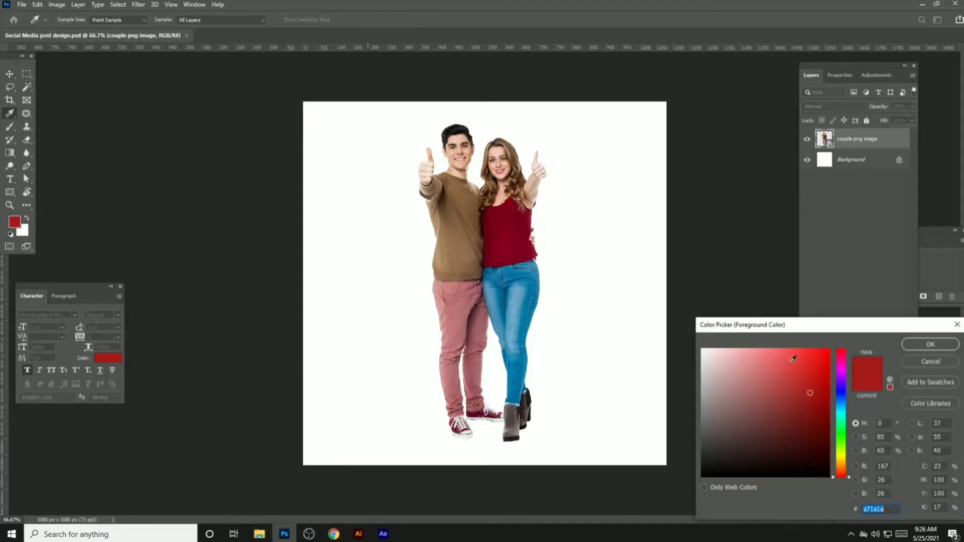
pyautogui.write('85d7ff')
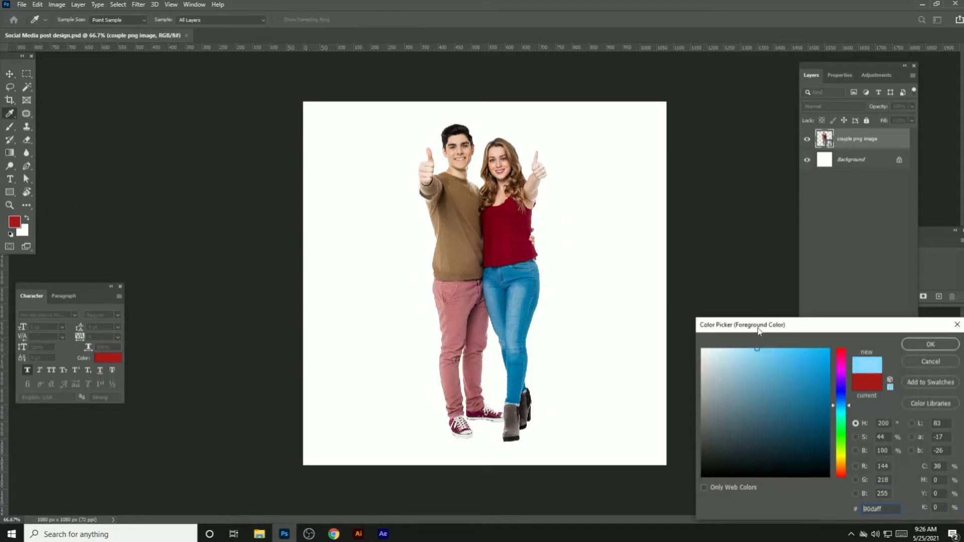
pyautogui.click(930, 344)
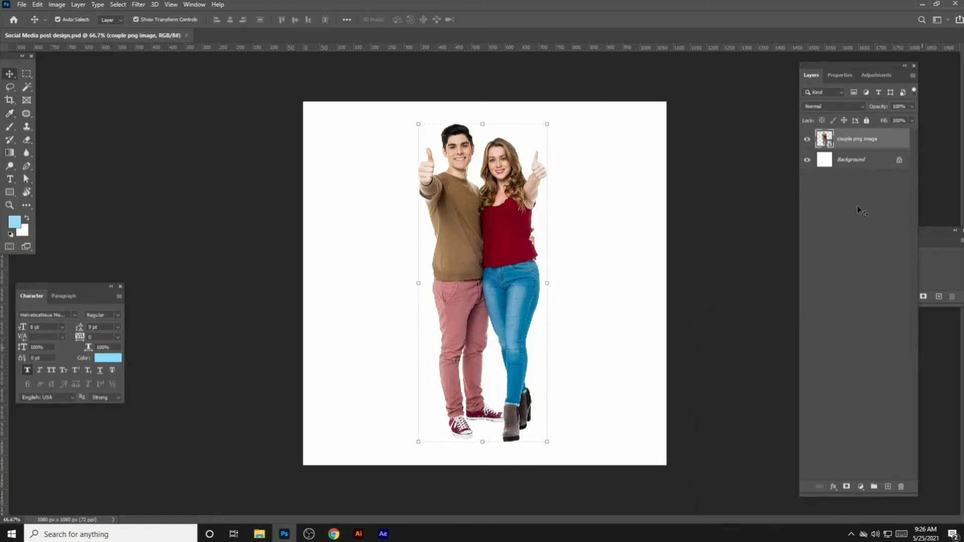
pyautogui.click(850, 161)
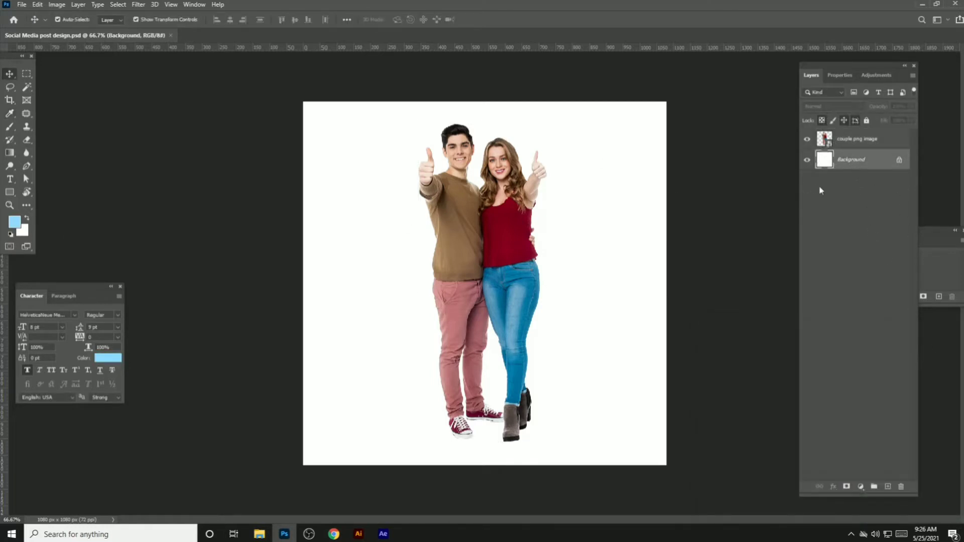
# Add a light blue Solid Color fill layer, then change it to a slightly deeper blue
pyautogui.click(861, 488)
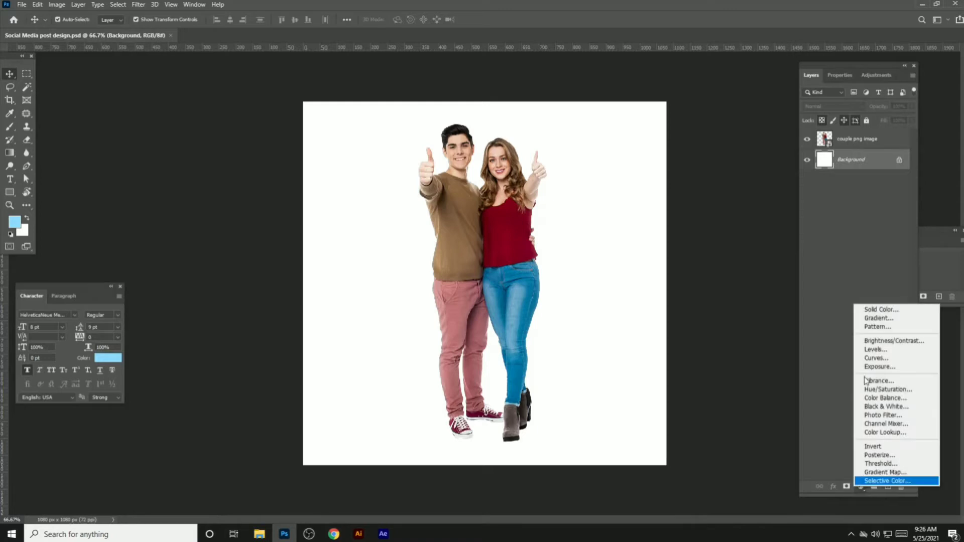
pyautogui.click(883, 309)
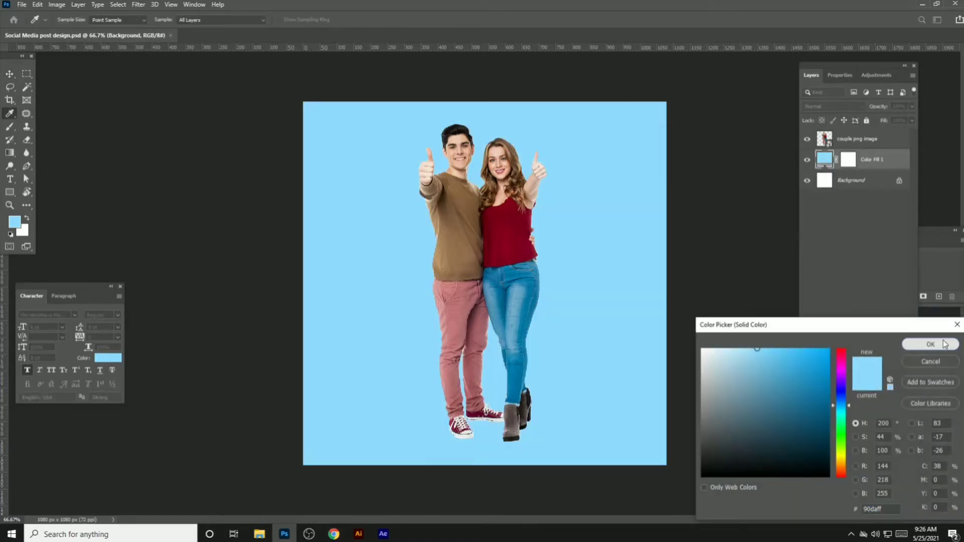
pyautogui.click(943, 346)
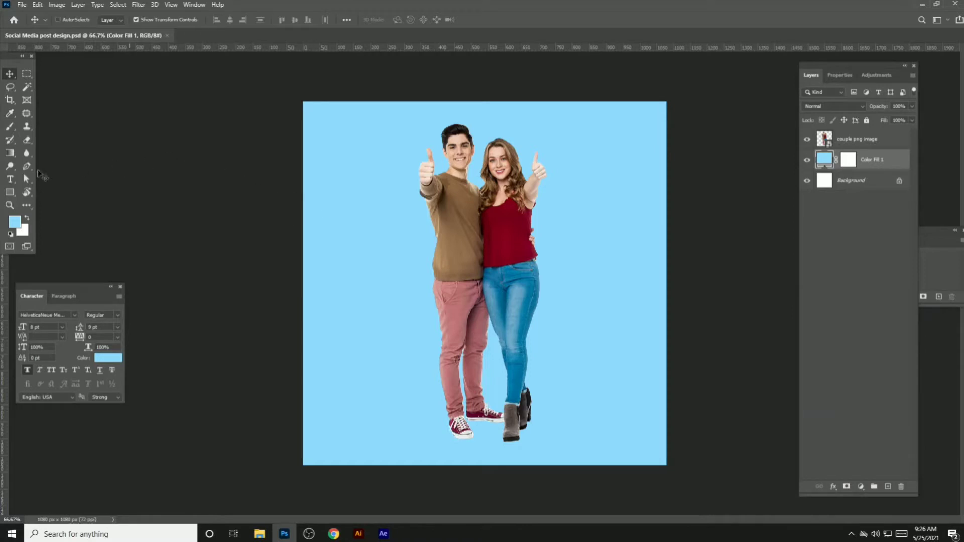
pyautogui.click(18, 223)
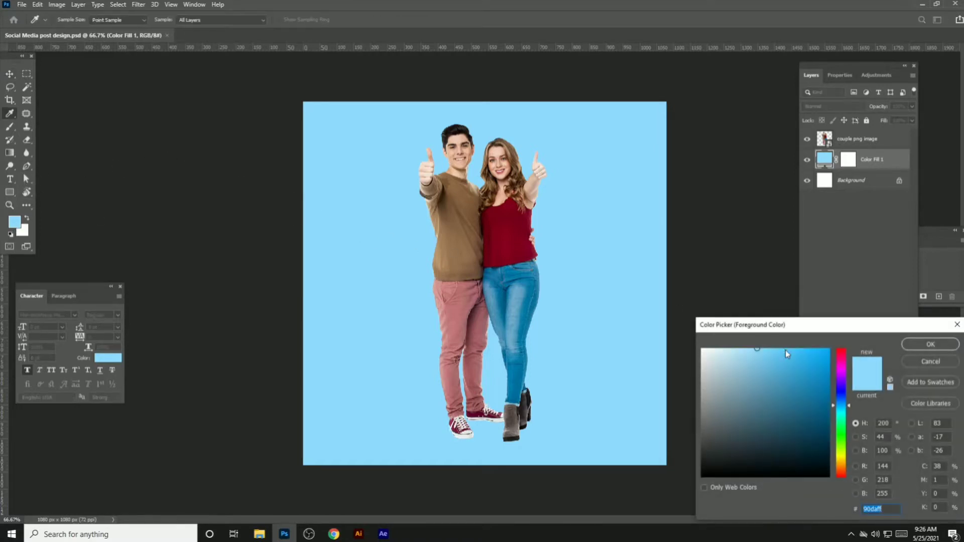
pyautogui.click(957, 325)
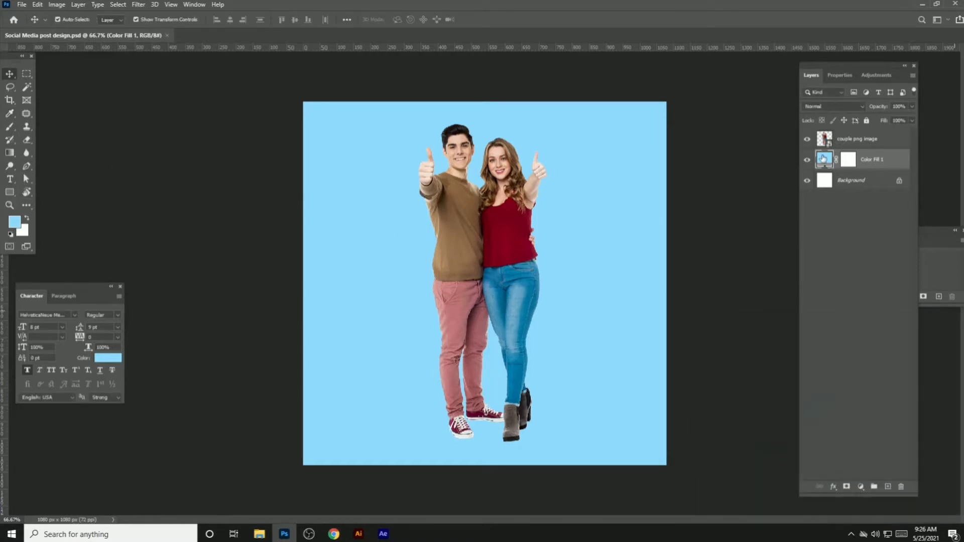
pyautogui.doubleClick(823, 160)
pyautogui.click(780, 353)
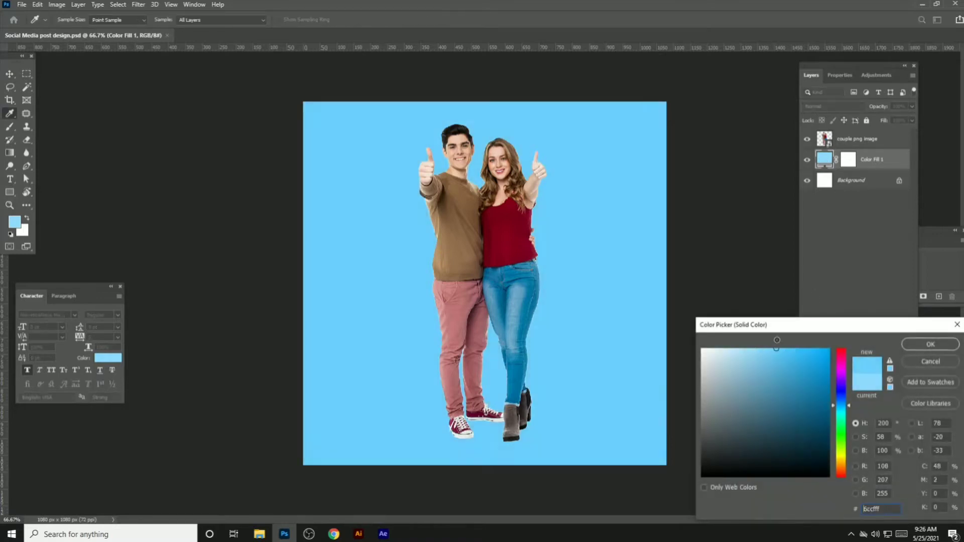
pyautogui.click(930, 344)
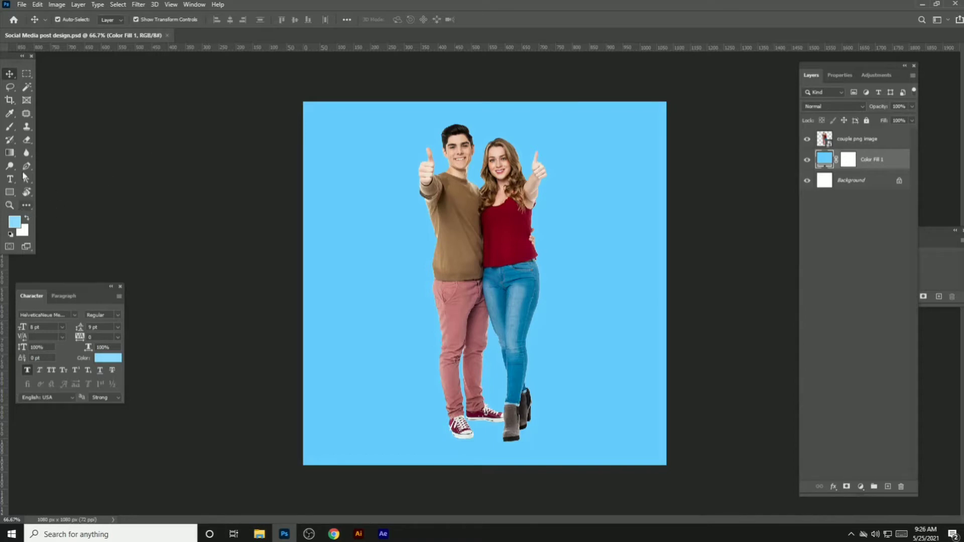
# Draw a tall rectangle around the couple with the Rectangle Tool
pyautogui.rightClick(10, 192)
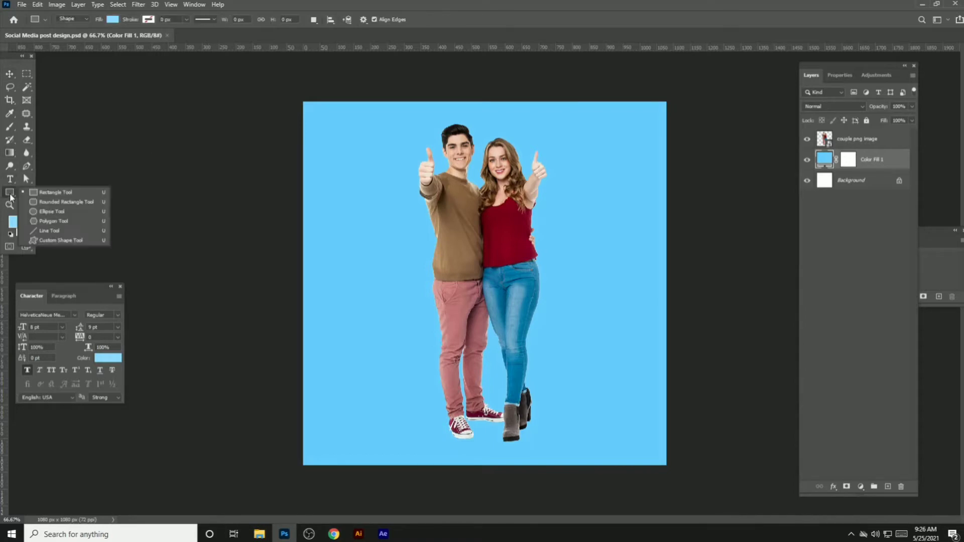
pyautogui.click(47, 193)
pyautogui.moveTo(383, 141); pyautogui.dragTo(595, 454)
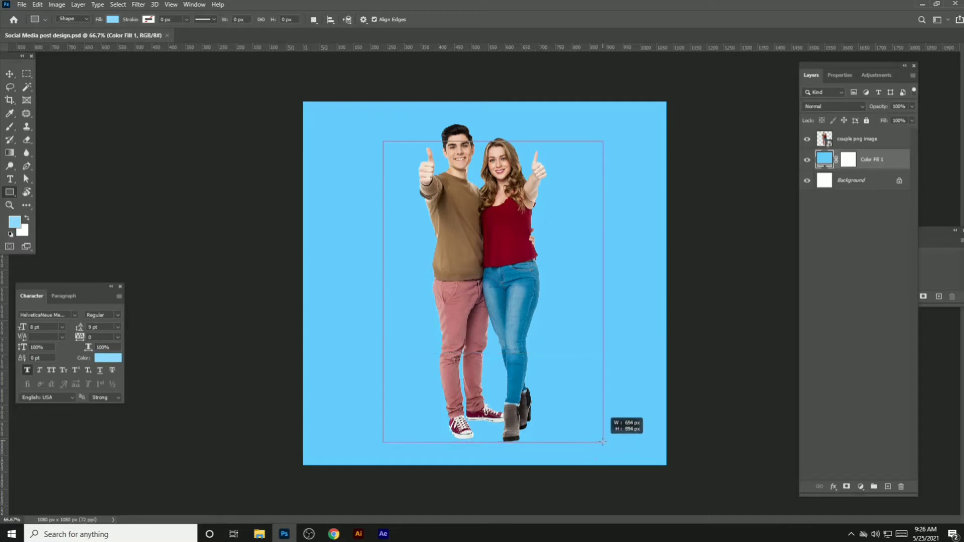
pyautogui.moveTo(595, 454); pyautogui.dragTo(603, 443)
pyautogui.click(10, 75)
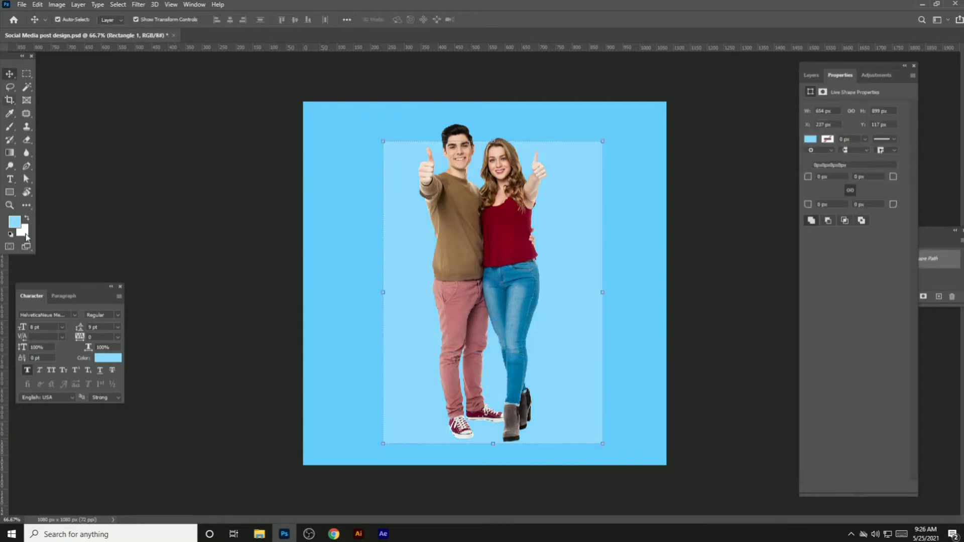
# Set the rectangle's fill to white in Properties
pyautogui.click(28, 222)
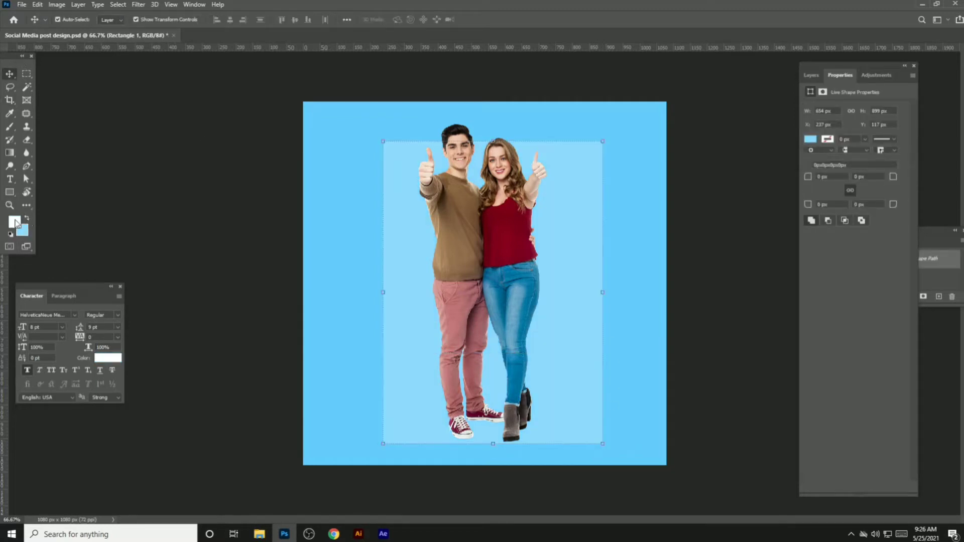
pyautogui.click(14, 222)
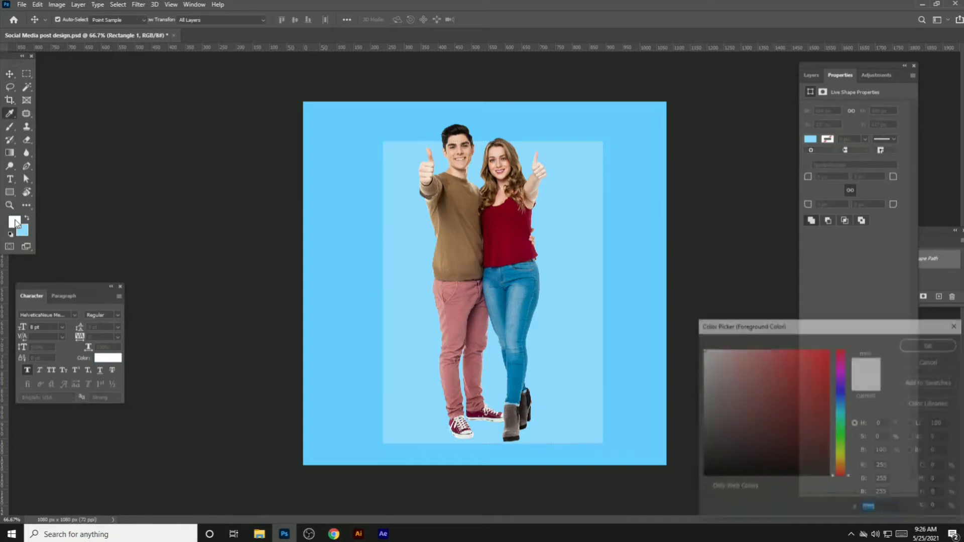
pyautogui.click(930, 346)
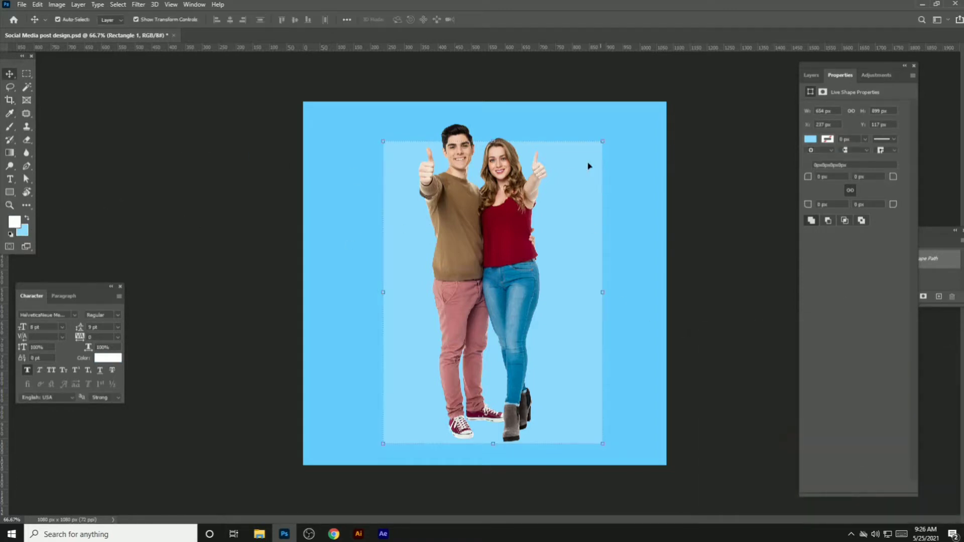
pyautogui.click(810, 139)
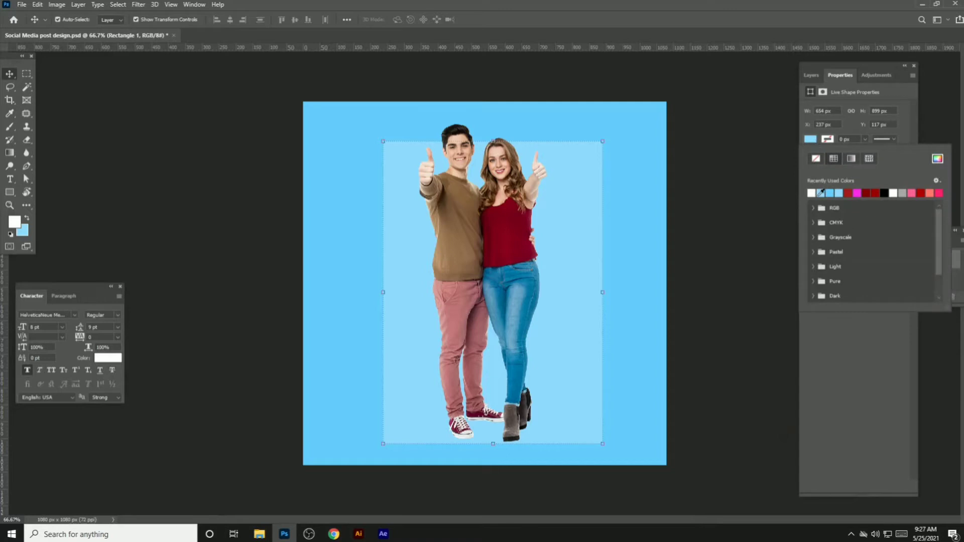
pyautogui.click(816, 193)
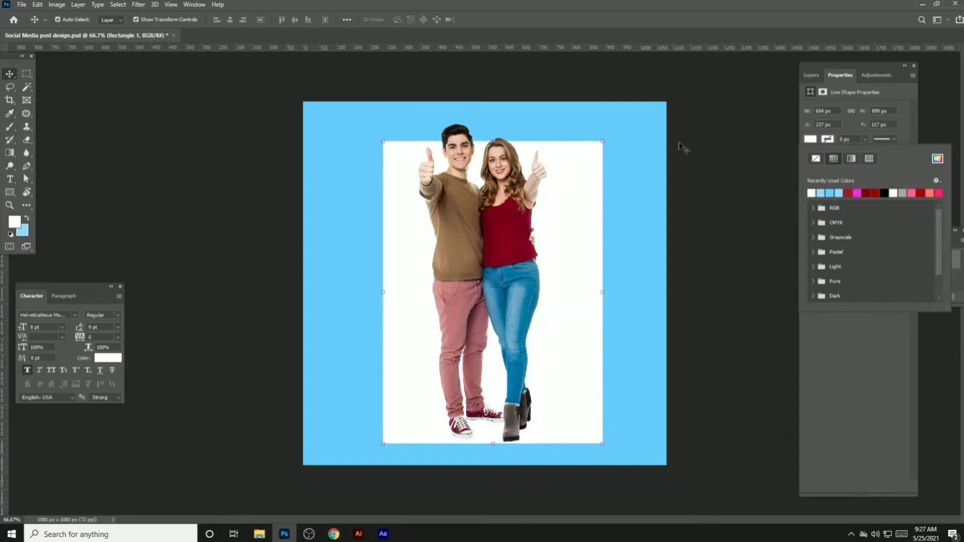
pyautogui.click(10, 74)
pyautogui.click(126, 98)
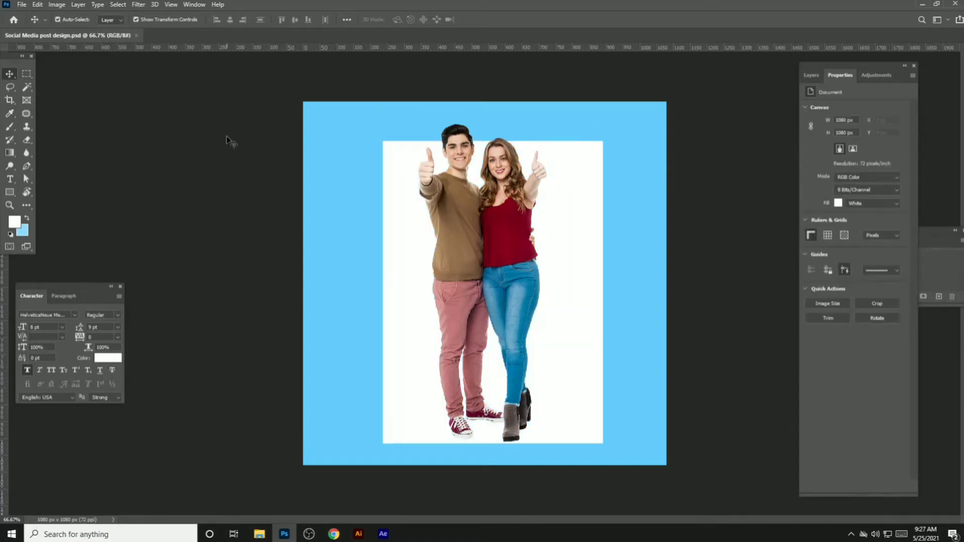
# Widen the white rectangle and centre it horizontally and vertically on the canvas
pyautogui.click(565, 197)
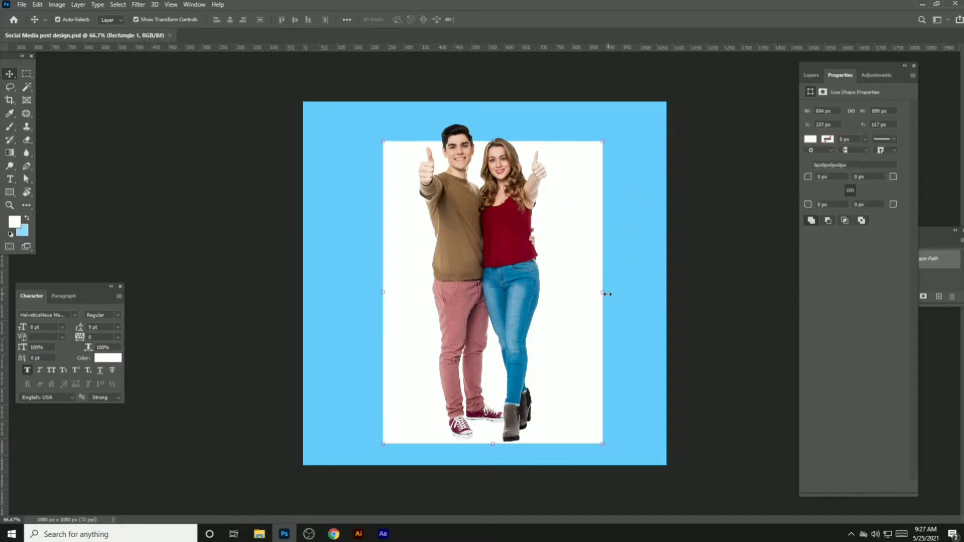
pyautogui.moveTo(605, 295); pyautogui.dragTo(620, 293)
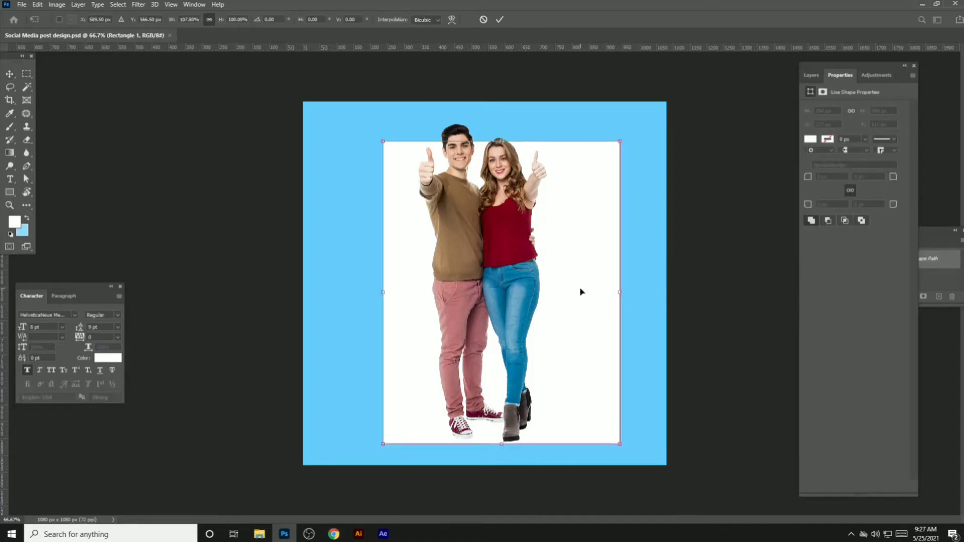
pyautogui.press('Return')
pyautogui.hotkey('ctrl', 'a')
pyautogui.click(230, 19)
pyautogui.click(294, 19)
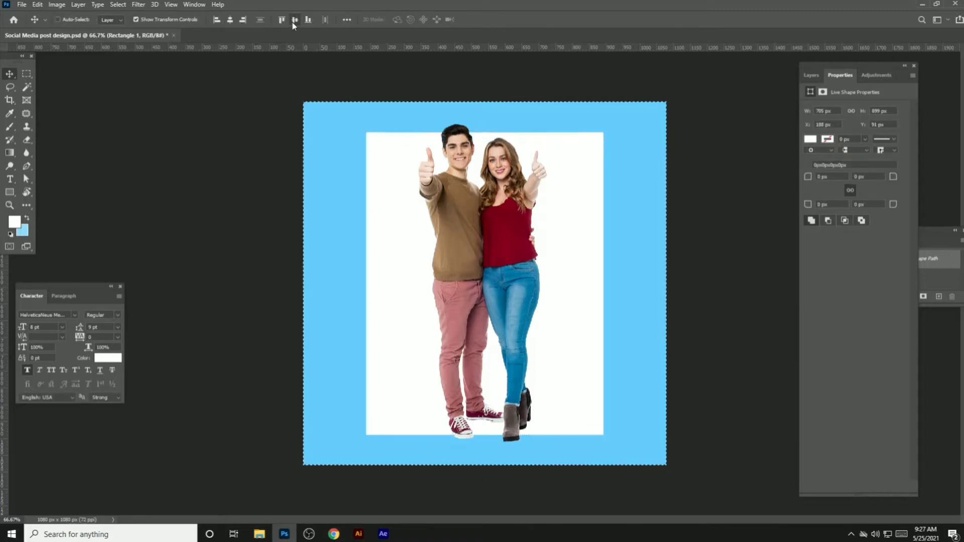
pyautogui.hotkey('ctrl', 'd')
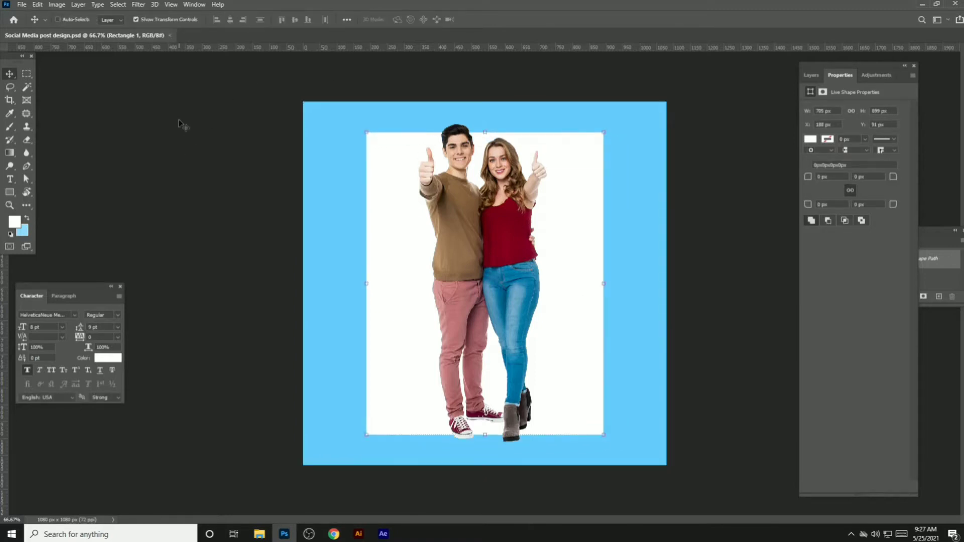
pyautogui.click(179, 123)
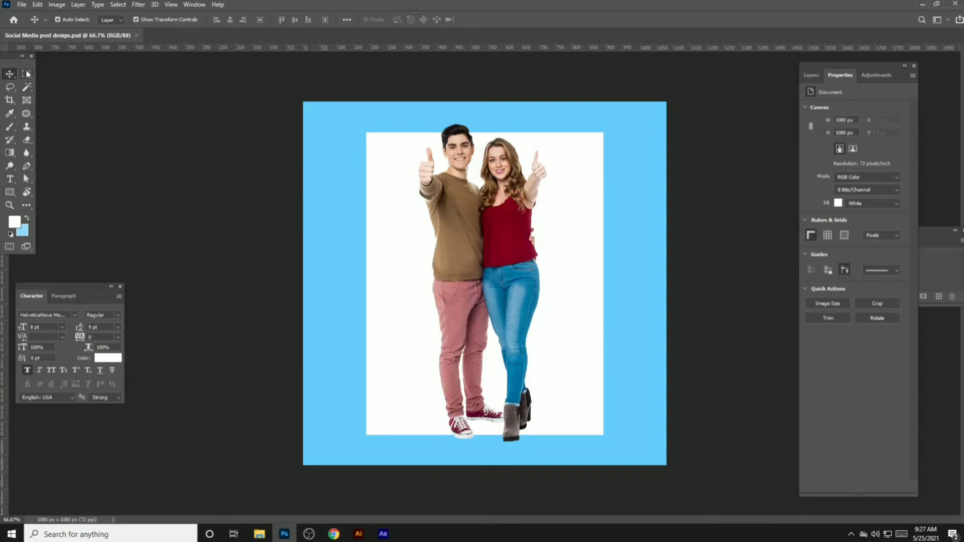
pyautogui.click(10, 192)
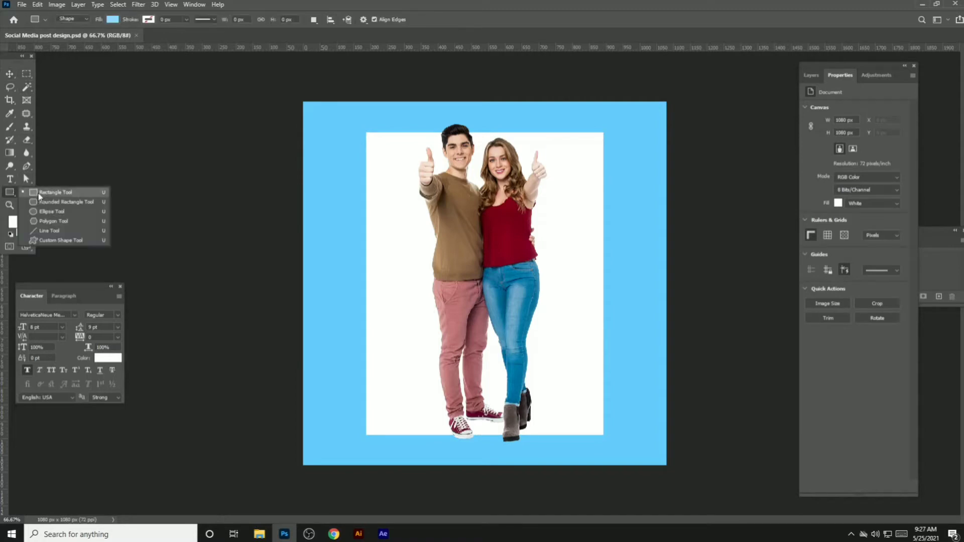
# Draw a 621×621 px light-blue square inside the white frame, replacing a first attempt
pyautogui.click(45, 193)
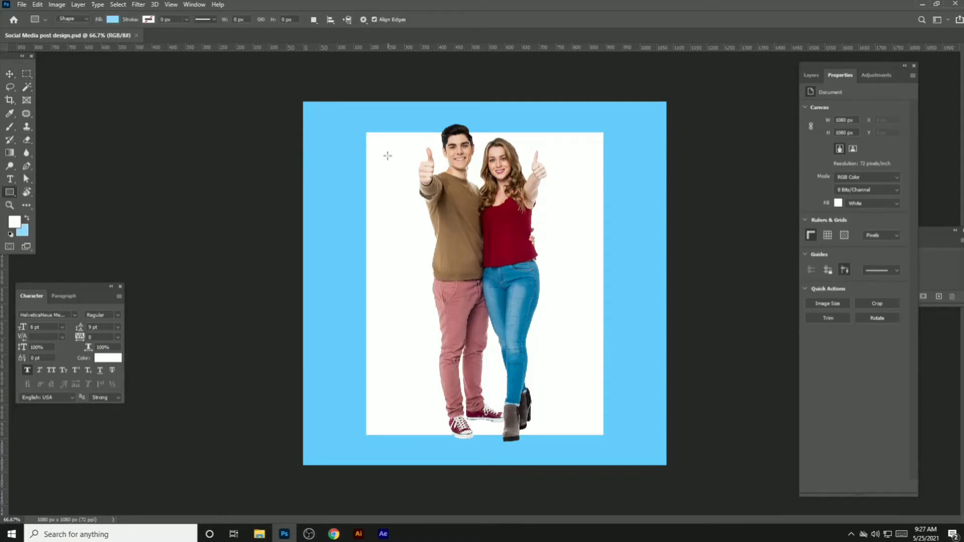
pyautogui.moveTo(386, 156); pyautogui.dragTo(521, 395)
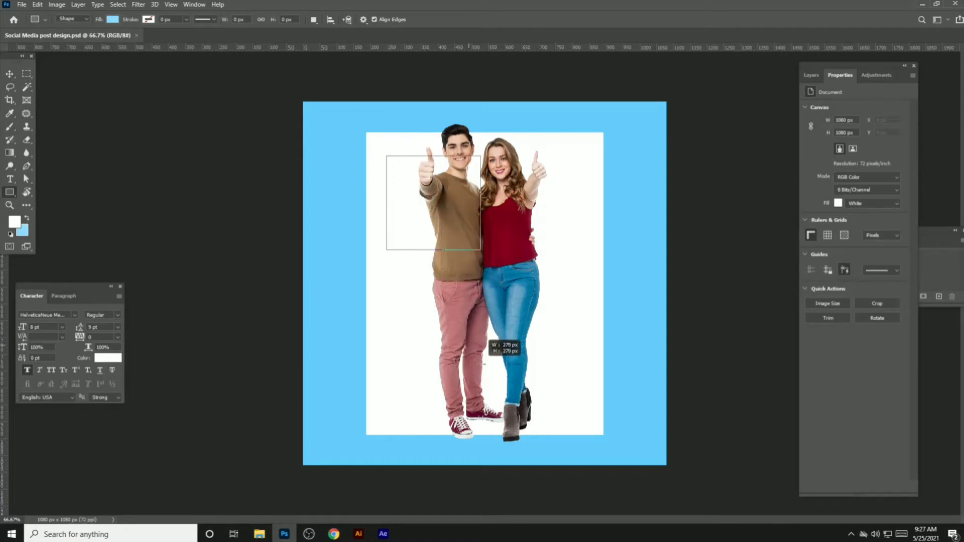
pyautogui.moveTo(522, 395); pyautogui.dragTo(555, 385)
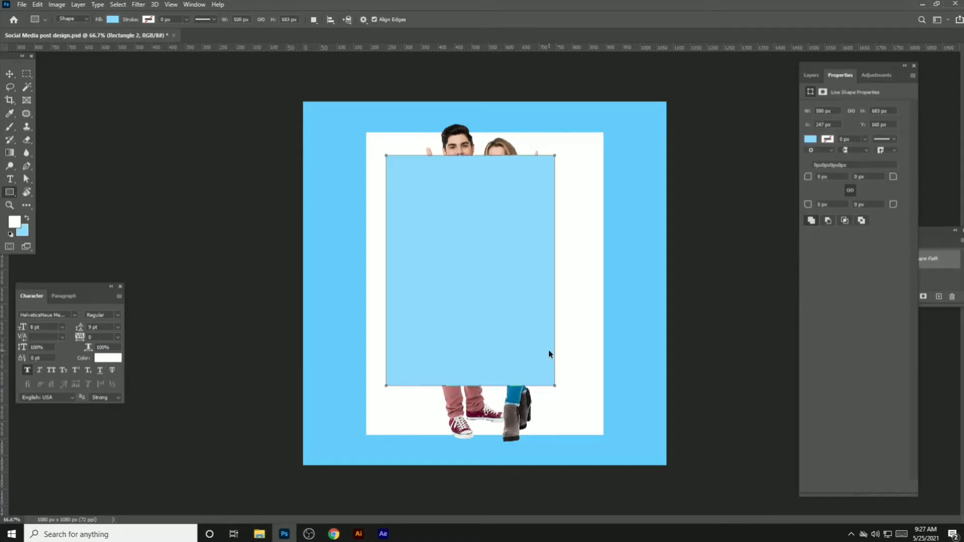
pyautogui.hotkey('ctrl', 'z')
pyautogui.moveTo(386, 148); pyautogui.dragTo(598, 396)
pyautogui.click(10, 73)
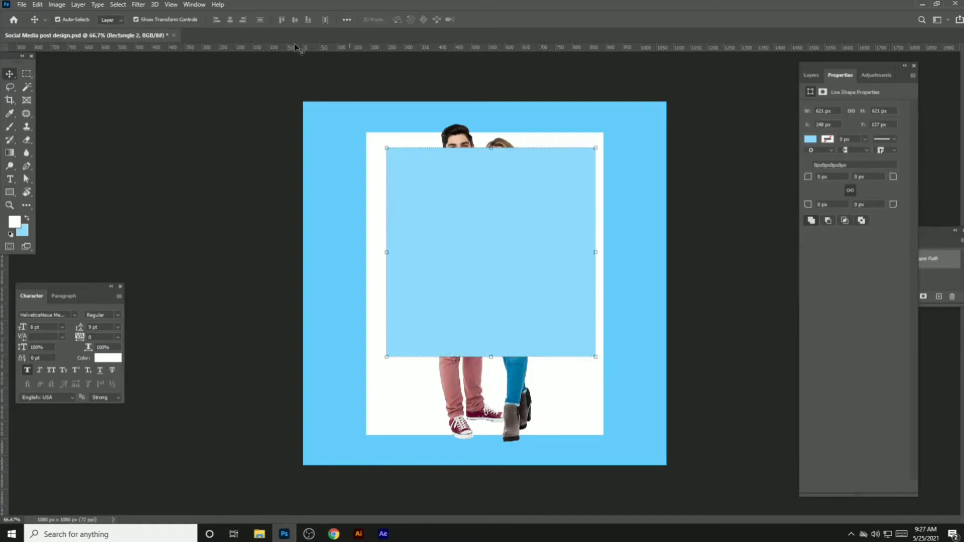
# Nudge the square with arrow keys to sit just below the couple's faces, then save
pyautogui.press('Left')
pyautogui.press('Left')
pyautogui.press('Left')
pyautogui.press('Left')
pyautogui.press('Left')
pyautogui.press('Left')
pyautogui.press('ctrl')
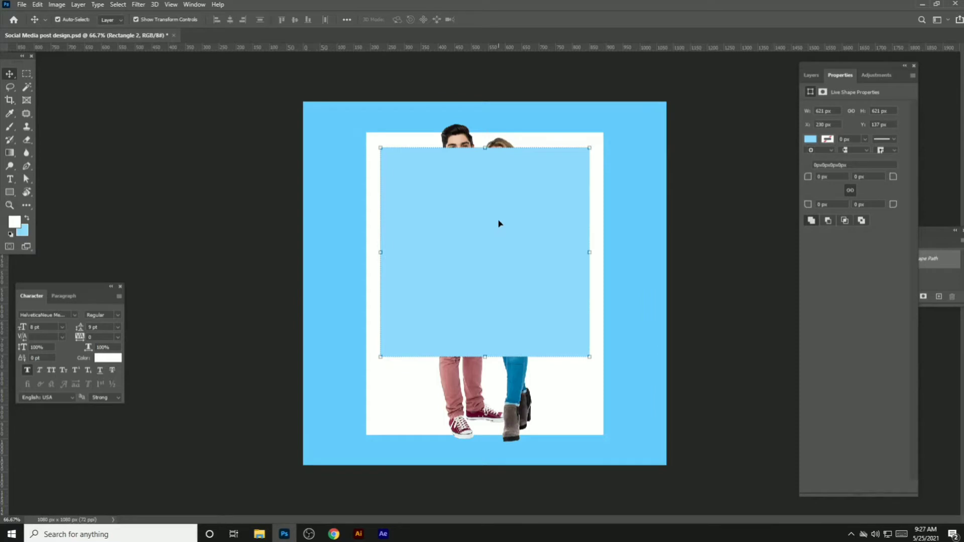
pyautogui.hotkey('shift', 'Down')
pyautogui.hotkey('shift', 'Down')
pyautogui.hotkey('shift', 'Down')
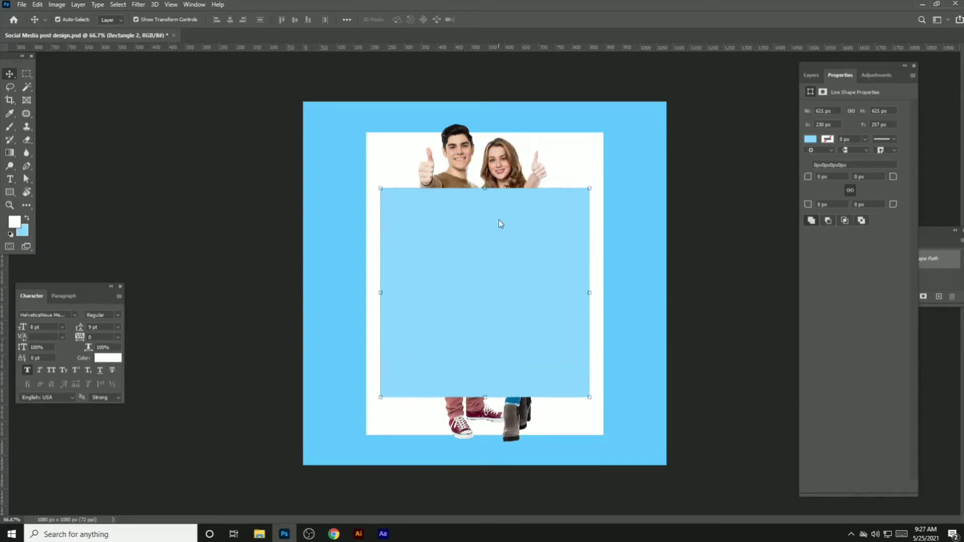
pyautogui.hotkey('shift', 'Down')
pyautogui.hotkey('shift', 'Up')
pyautogui.hotkey('shift', 'Up')
pyautogui.hotkey('shift', 'Up')
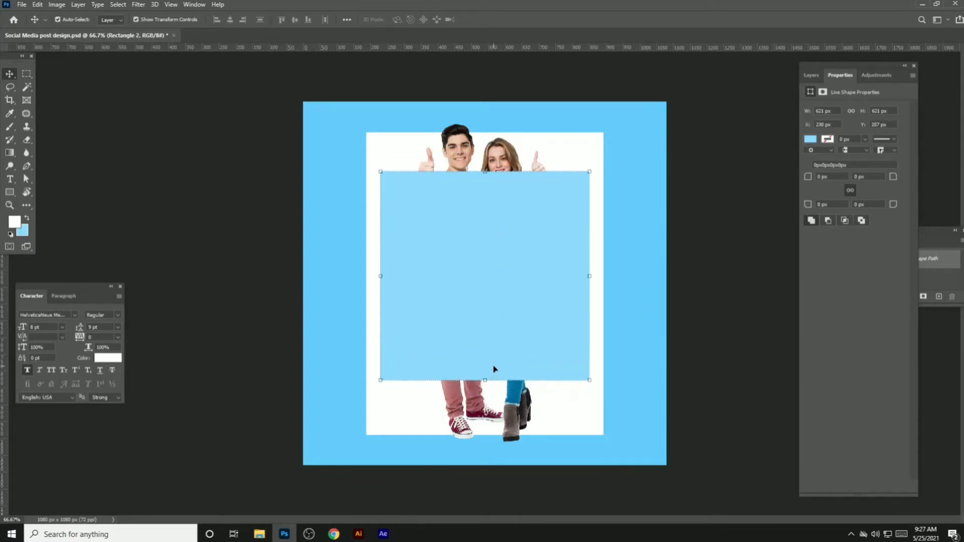
pyautogui.hotkey('shift', 'Up')
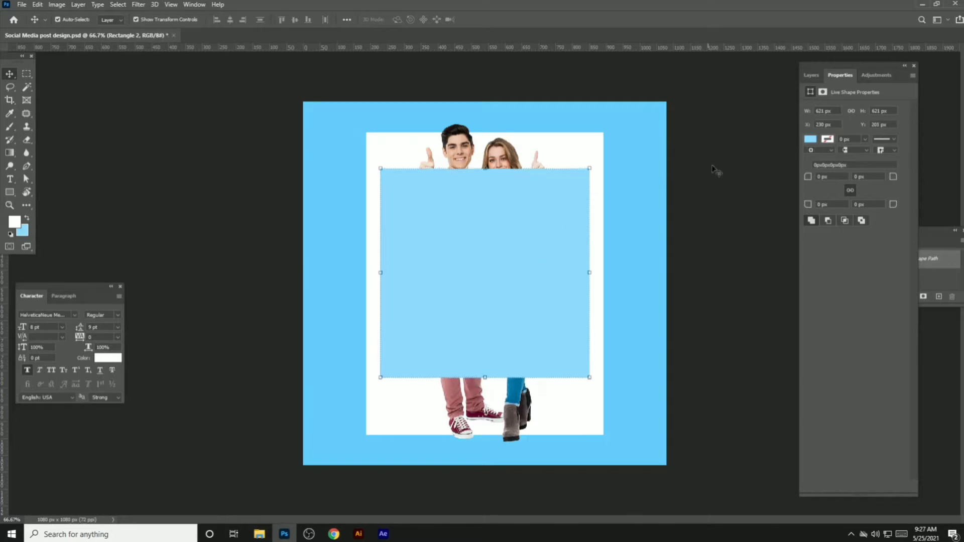
pyautogui.press('Up')
pyautogui.press('Up')
pyautogui.press('Up')
pyautogui.hotkey('ctrl', 's')
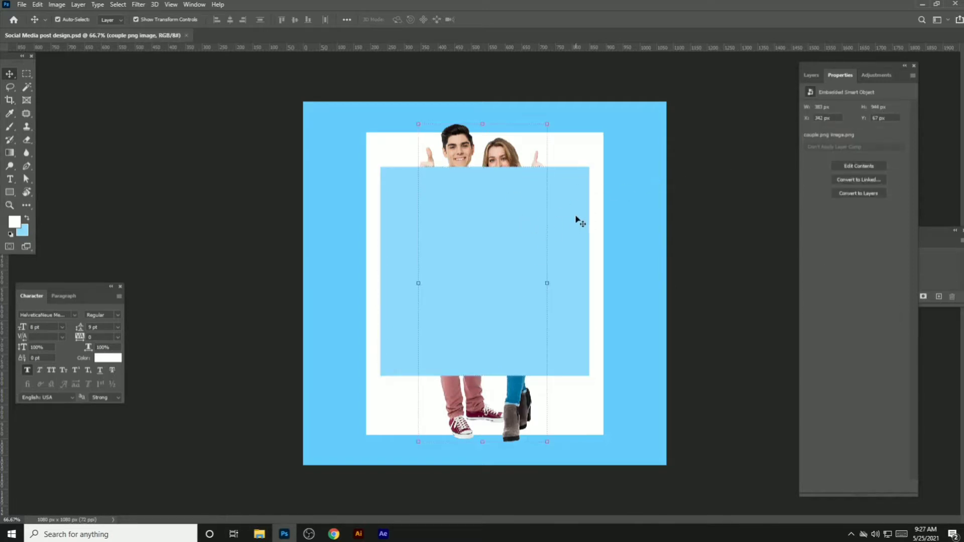
# Move Rectangle 2 below the couple png image layer in the Layers panel
pyautogui.click(14, 221)
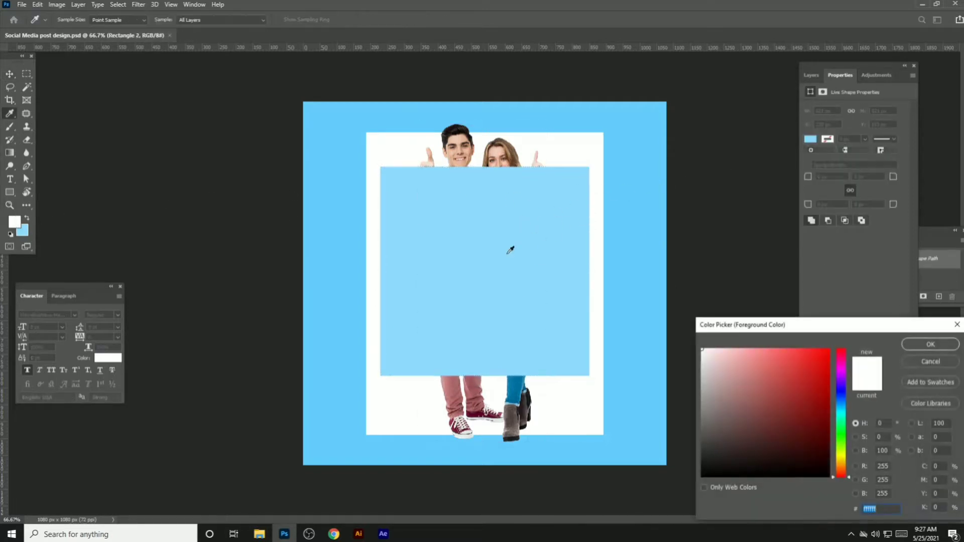
pyautogui.click(957, 324)
pyautogui.press('v')
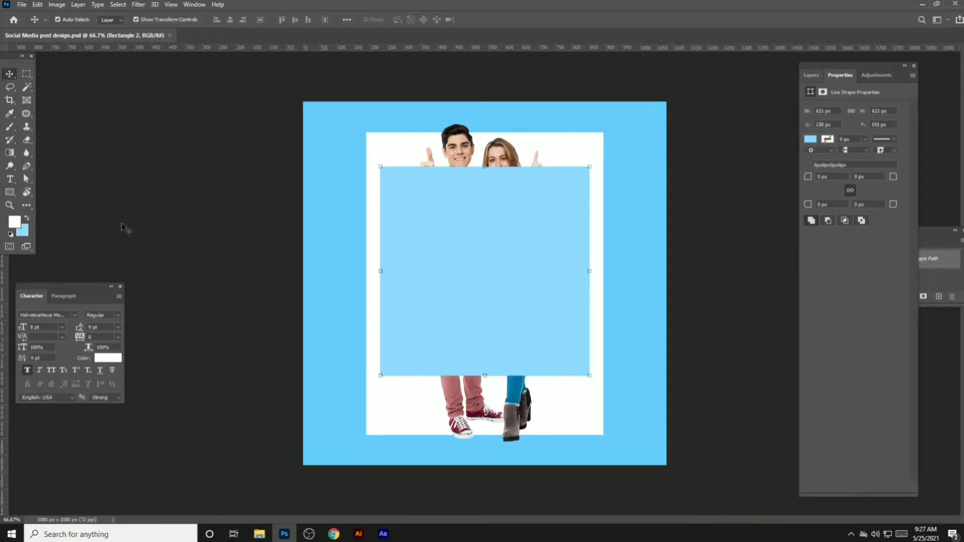
pyautogui.click(811, 75)
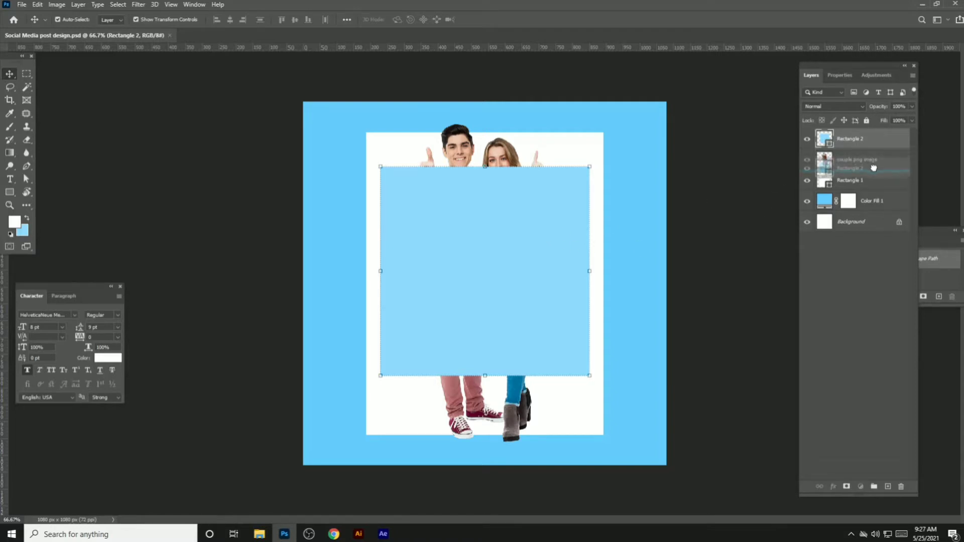
pyautogui.moveTo(872, 144)
pyautogui.mouseDown()
pyautogui.moveTo(869, 168)
pyautogui.moveTo(868, 145)
pyautogui.mouseUp()
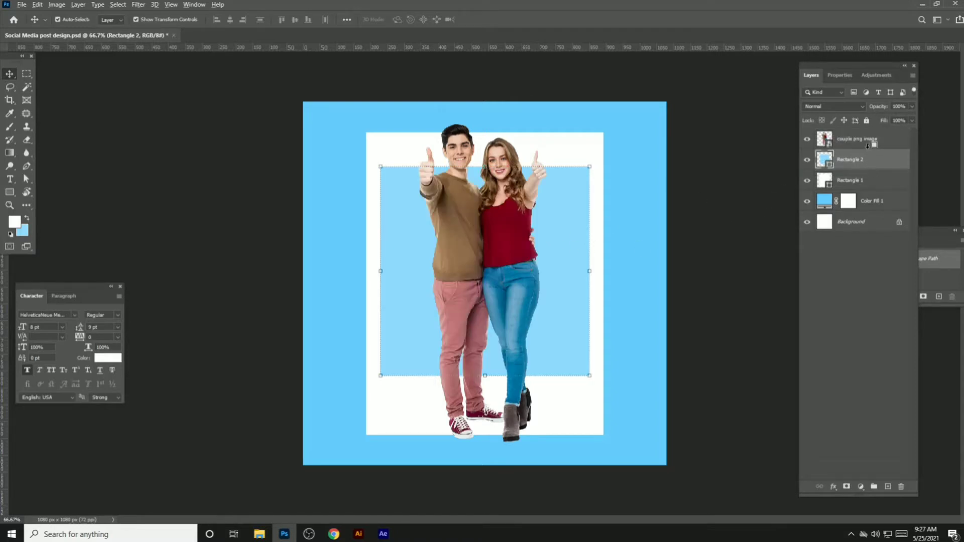
# Clip the couple png image layer into Rectangle 2 and shift it down inside the square
pyautogui.click(868, 144)
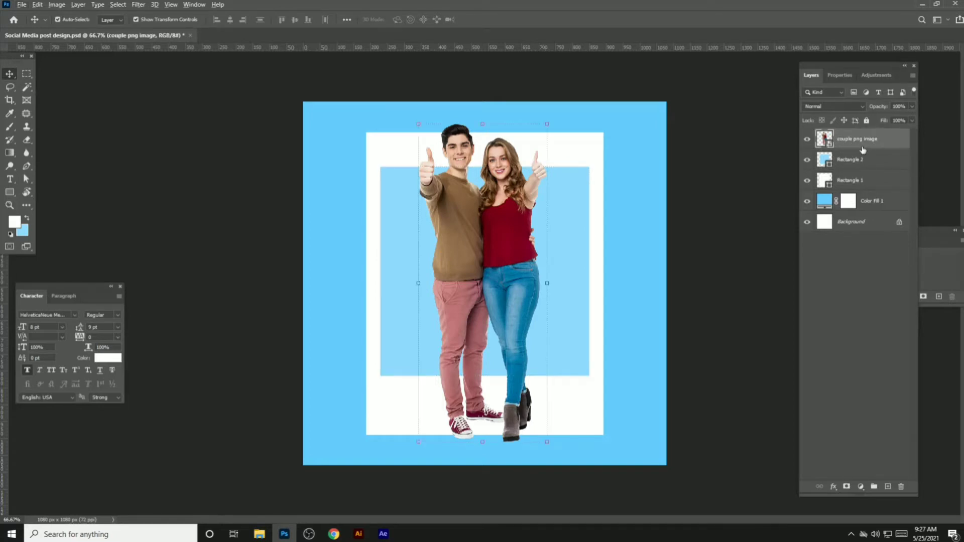
pyautogui.hotkey('ctrl', '+')
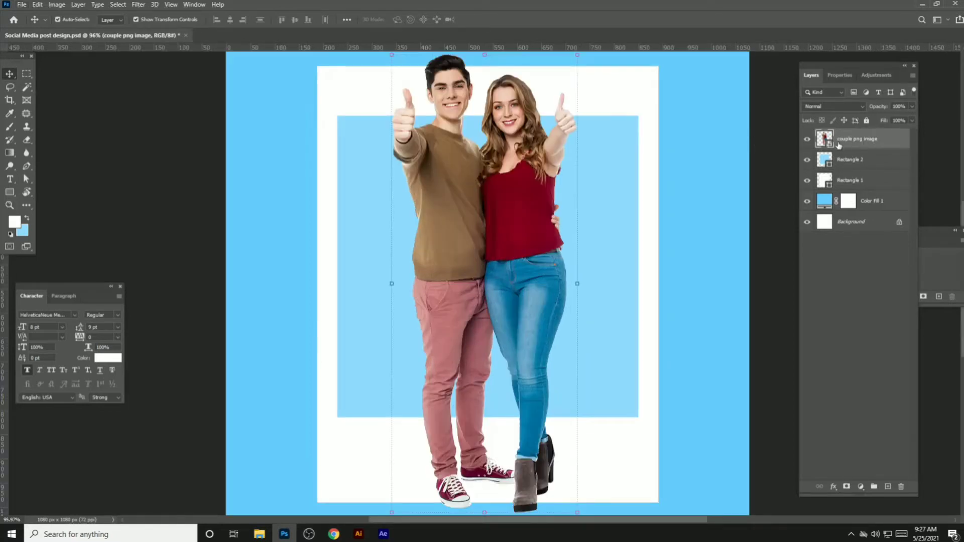
pyautogui.rightClick(857, 142)
pyautogui.click(875, 150)
pyautogui.keyDown('alt'); pyautogui.click(864, 146); pyautogui.keyUp('alt')
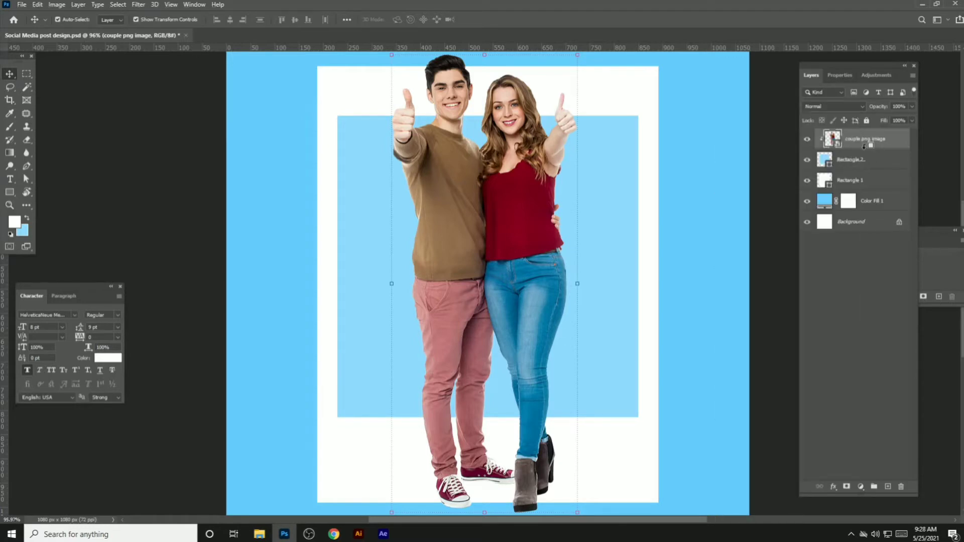
pyautogui.moveTo(523, 194); pyautogui.dragTo(522, 210)
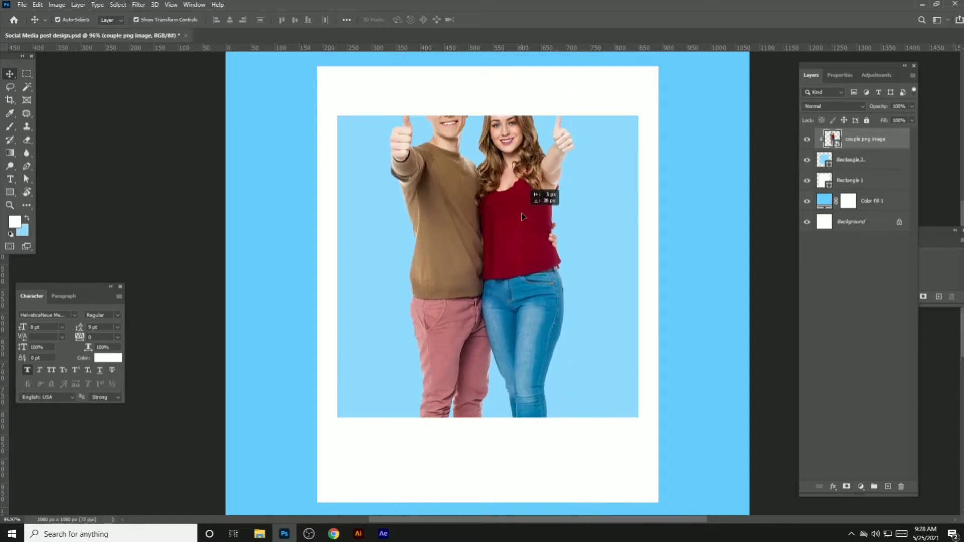
pyautogui.hotkey('ctrl', '-')
pyautogui.hotkey('ctrl', '-')
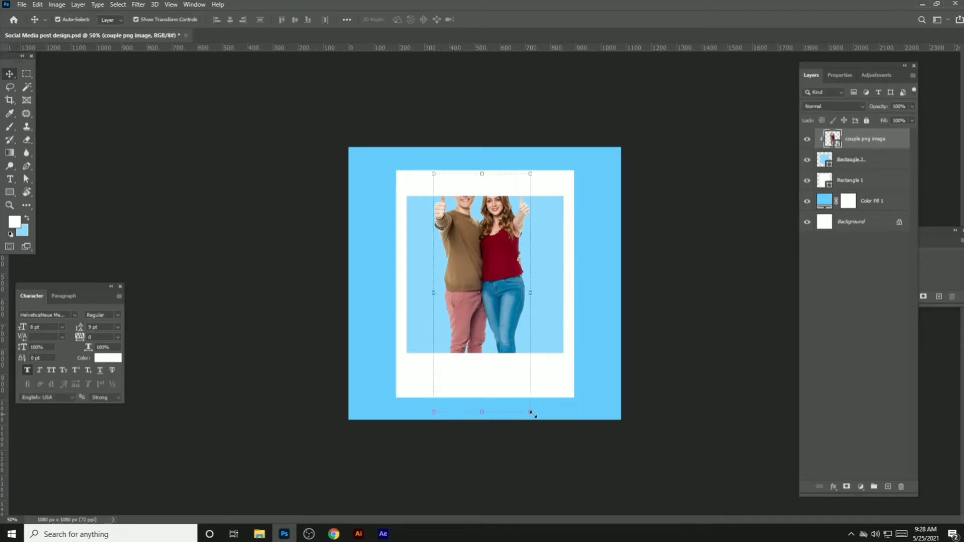
# Enlarge the clipped couple so their upper bodies fill the square, then duplicate the layer
pyautogui.moveTo(531, 412); pyautogui.dragTo(594, 474)
pyautogui.moveTo(597, 223)
pyautogui.mouseDown()
pyautogui.moveTo(597, 200)
pyautogui.moveTo(659, 120)
pyautogui.mouseUp()
pyautogui.moveTo(555, 194)
pyautogui.mouseDown()
pyautogui.moveTo(492, 261)
pyautogui.moveTo(494, 241)
pyautogui.mouseUp()
pyautogui.moveTo(625, 150); pyautogui.dragTo(634, 120)
pyautogui.moveTo(515, 289); pyautogui.dragTo(522, 248)
pyautogui.press('Return')
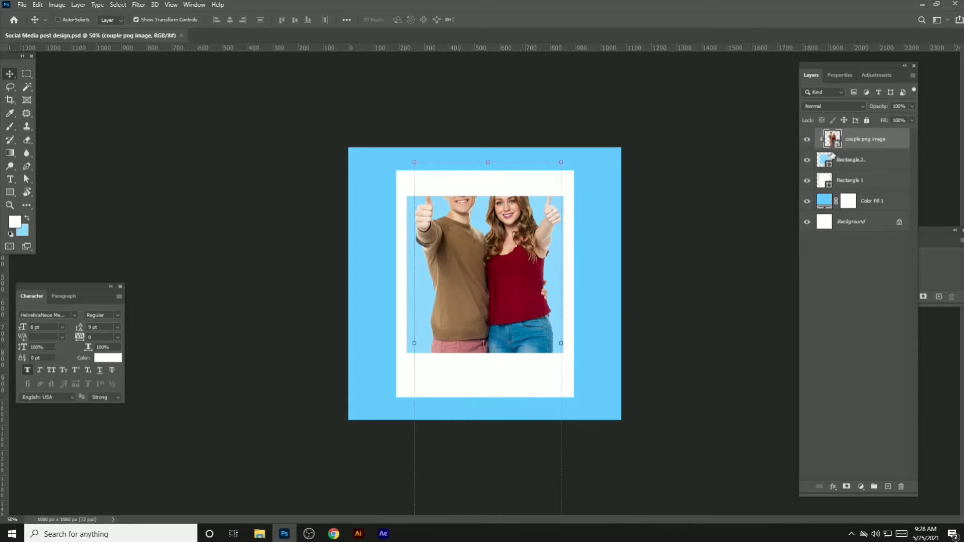
pyautogui.moveTo(866, 141)
pyautogui.mouseDown()
pyautogui.moveTo(902, 483)
pyautogui.moveTo(887, 486)
pyautogui.mouseUp()
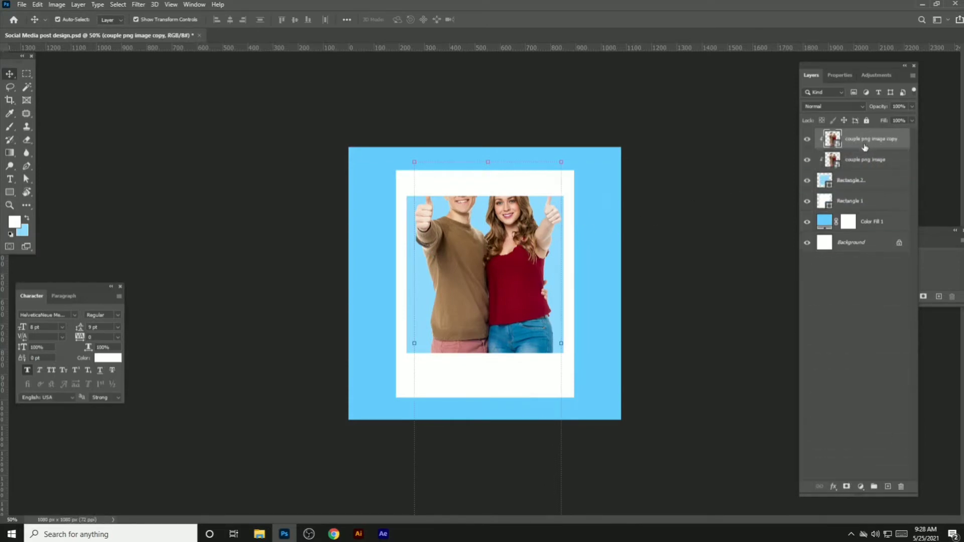
# Release the couple copy's clipping mask and enlarge both couple layers together
pyautogui.keyDown('alt'); pyautogui.click(863, 145); pyautogui.keyUp('alt')
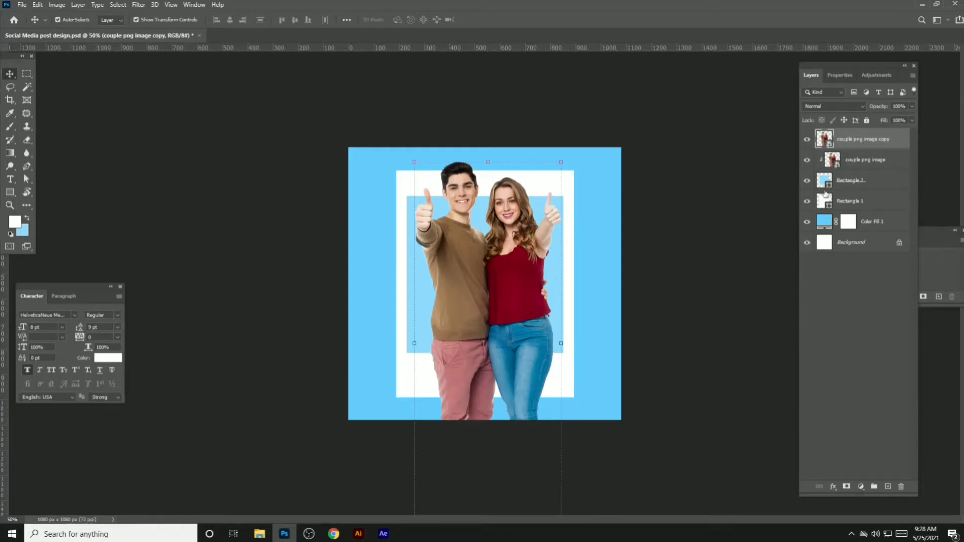
pyautogui.keyDown('shift'); pyautogui.click(867, 160); pyautogui.keyUp('shift')
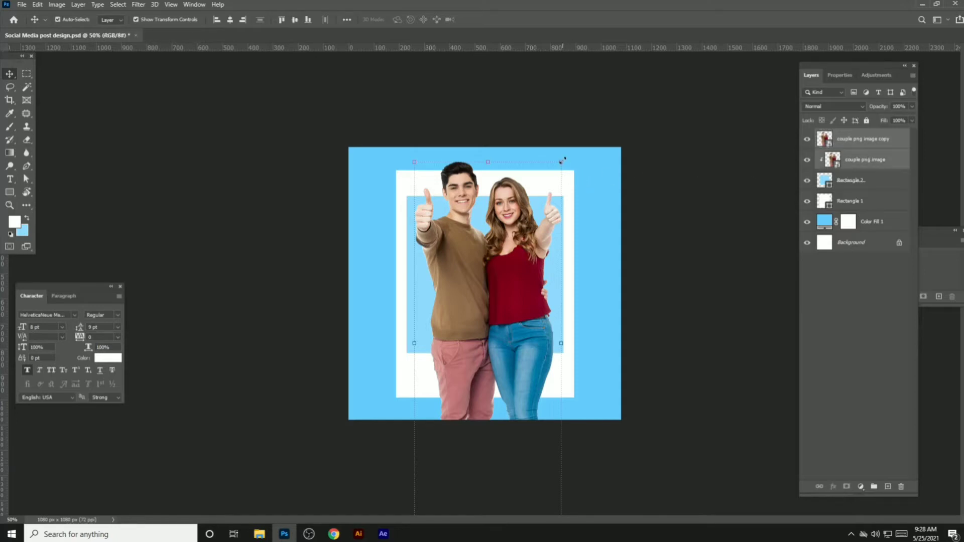
pyautogui.hotkey('ctrl', 't')
pyautogui.moveTo(562, 162); pyautogui.dragTo(586, 114)
pyautogui.moveTo(548, 191); pyautogui.dragTo(536, 224)
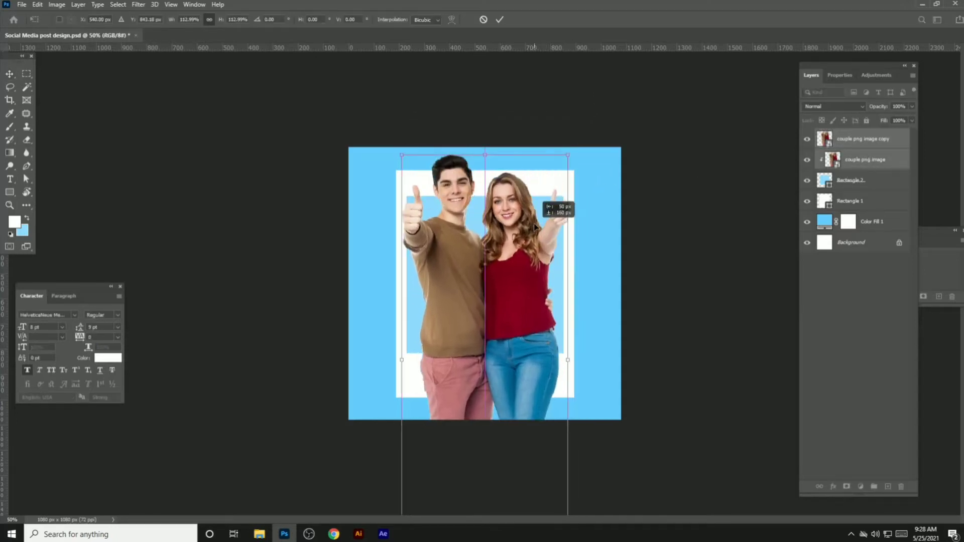
pyautogui.press('Return')
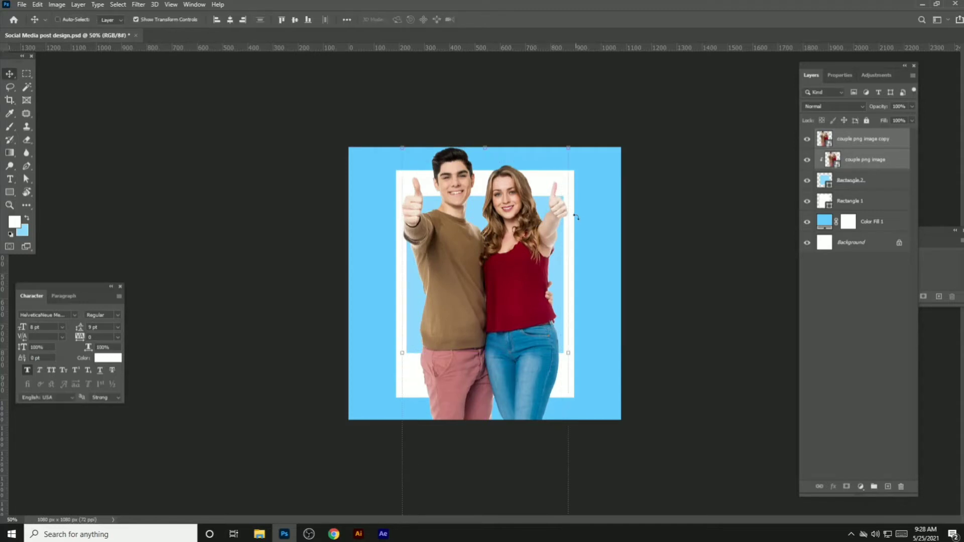
# Shift and enlarge both couples a bit more, then add a layer mask to the copy
pyautogui.moveTo(516, 185); pyautogui.dragTo(517, 190)
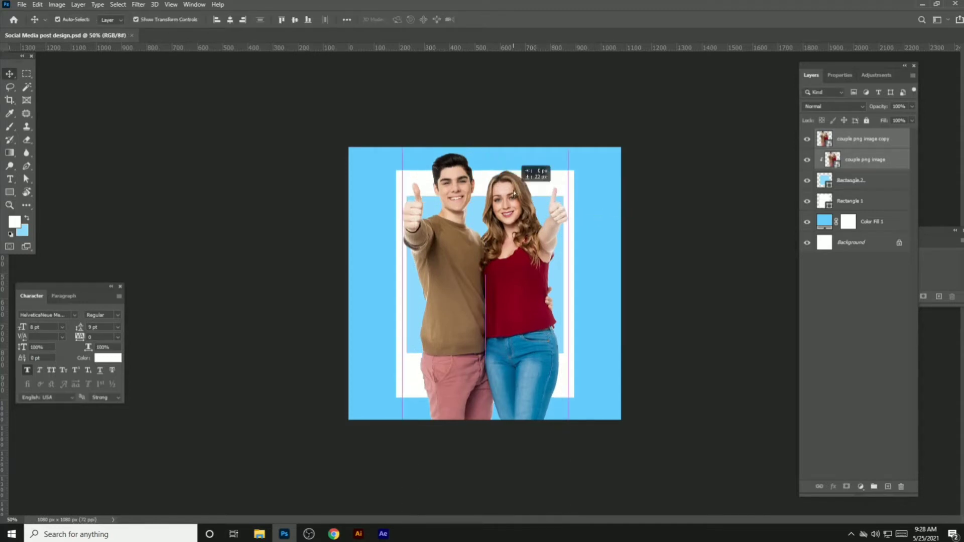
pyautogui.moveTo(567, 153); pyautogui.dragTo(578, 140)
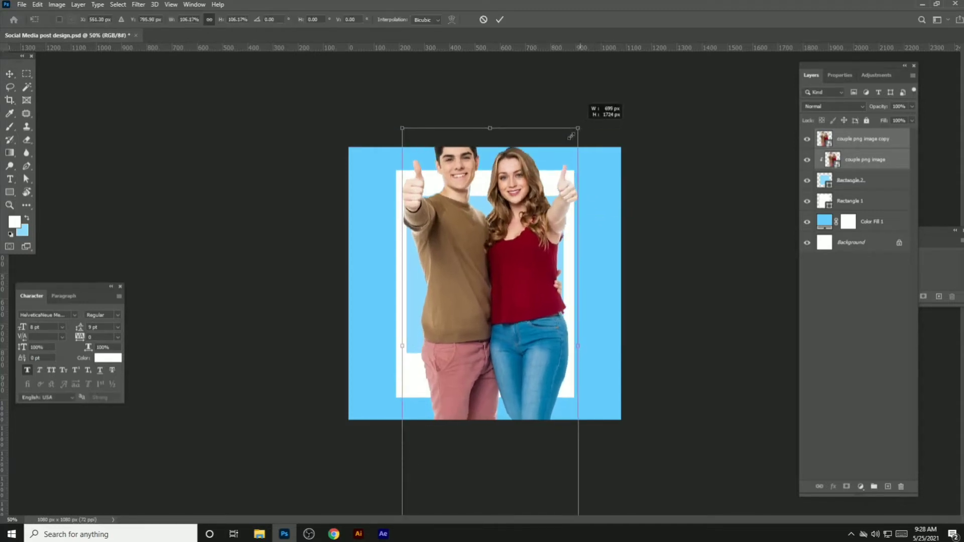
pyautogui.moveTo(547, 207); pyautogui.dragTo(542, 229)
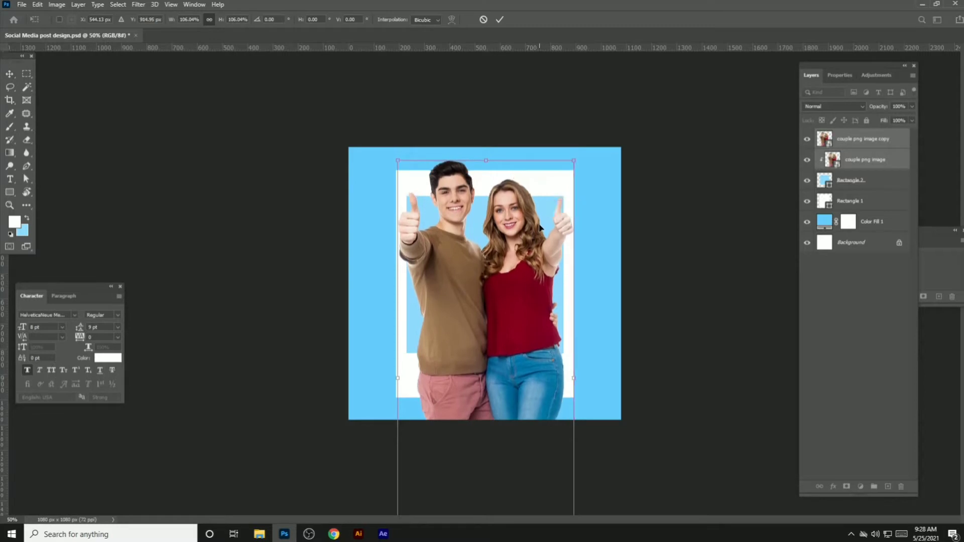
pyautogui.press('Return')
pyautogui.click(864, 149)
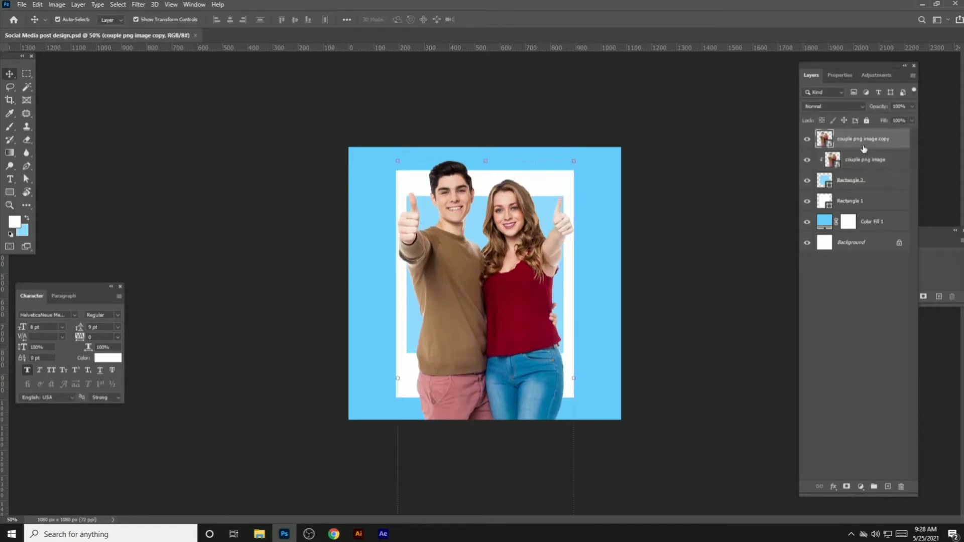
pyautogui.click(846, 487)
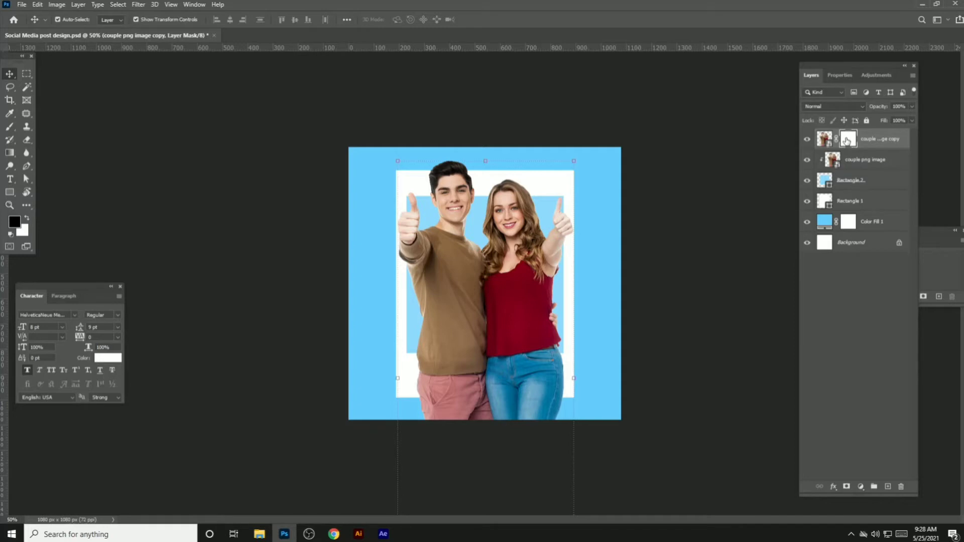
# Paint the couple copy's mask to hide its lower body so only heads break out
pyautogui.hotkey('ctrl', 'i')
pyautogui.hotkey('ctrl', 's')
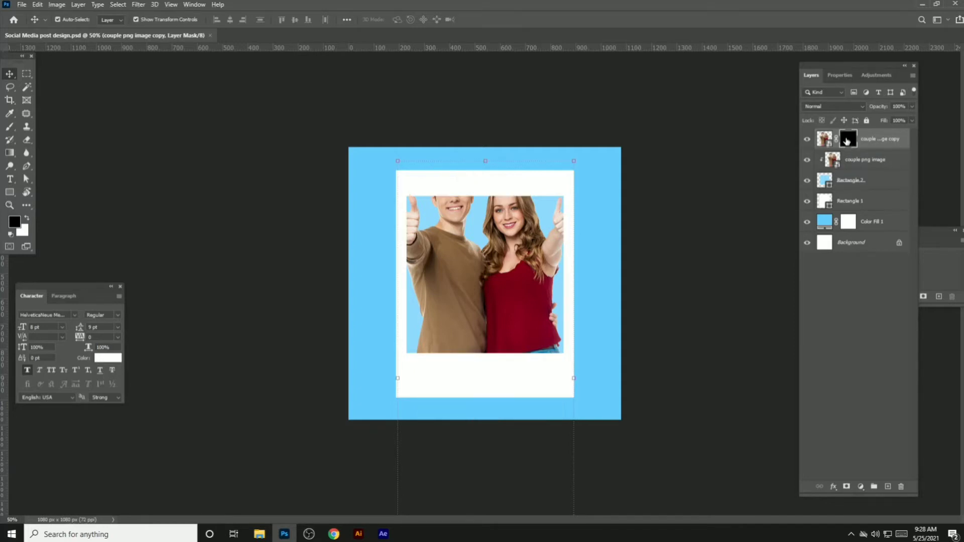
pyautogui.hotkey('ctrl', 'i')
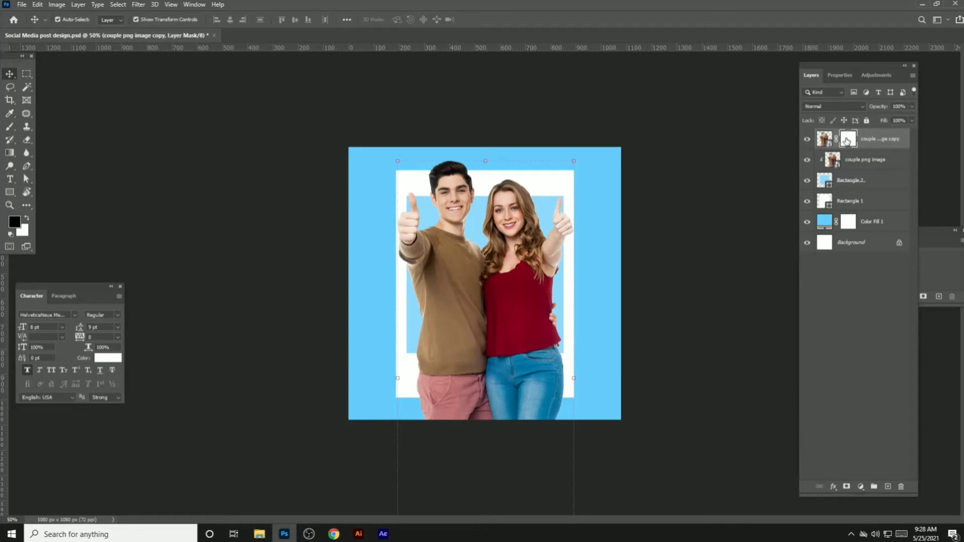
pyautogui.press('b')
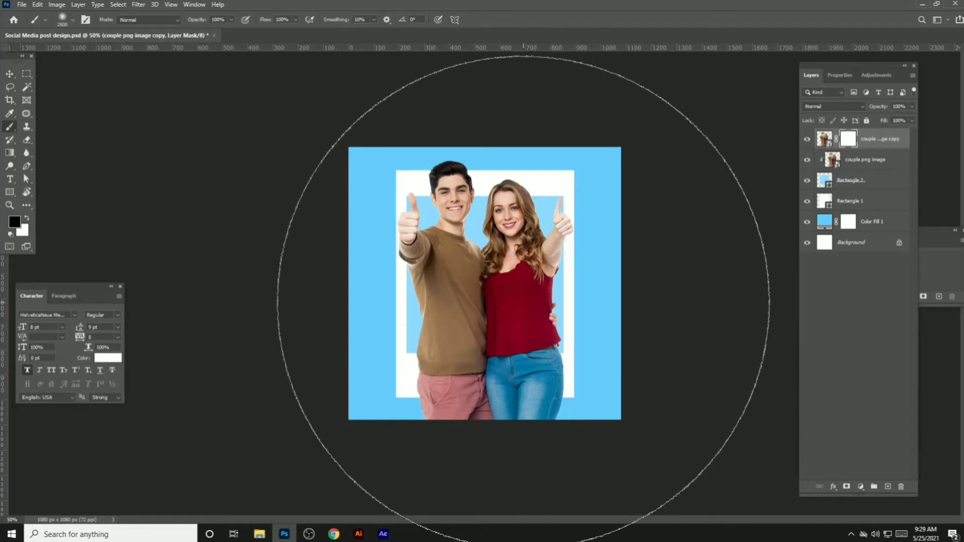
pyautogui.press('[')
pyautogui.press('[')
pyautogui.press('[')
pyautogui.moveTo(437, 409)
pyautogui.mouseDown()
pyautogui.moveTo(555, 408)
pyautogui.moveTo(548, 396)
pyautogui.moveTo(432, 394)
pyautogui.moveTo(549, 383)
pyautogui.moveTo(570, 355)
pyautogui.moveTo(427, 360)
pyautogui.moveTo(446, 362)
pyautogui.moveTo(373, 414)
pyautogui.moveTo(538, 409)
pyautogui.moveTo(574, 387)
pyautogui.moveTo(529, 381)
pyautogui.moveTo(559, 381)
pyautogui.mouseUp()
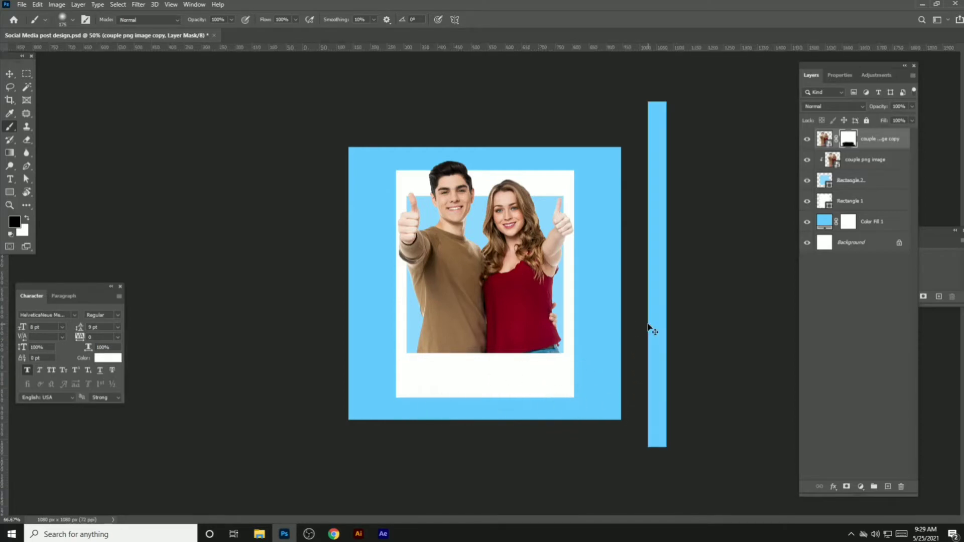
# Select Rectangle 2, the inner frame square, and bring up the source images folder
pyautogui.hotkey('ctrl', '+')
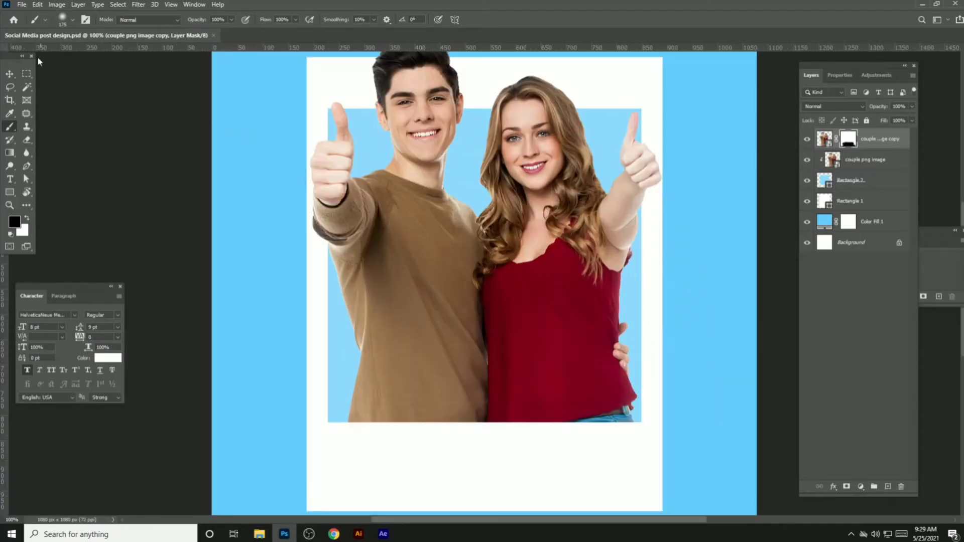
pyautogui.click(10, 72)
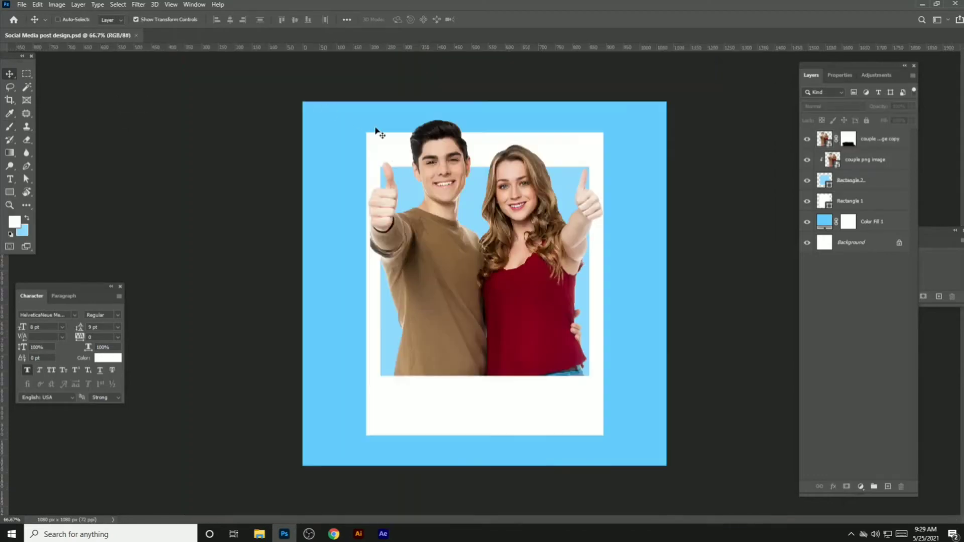
pyautogui.hotkey('ctrl', '-')
pyautogui.click(400, 173)
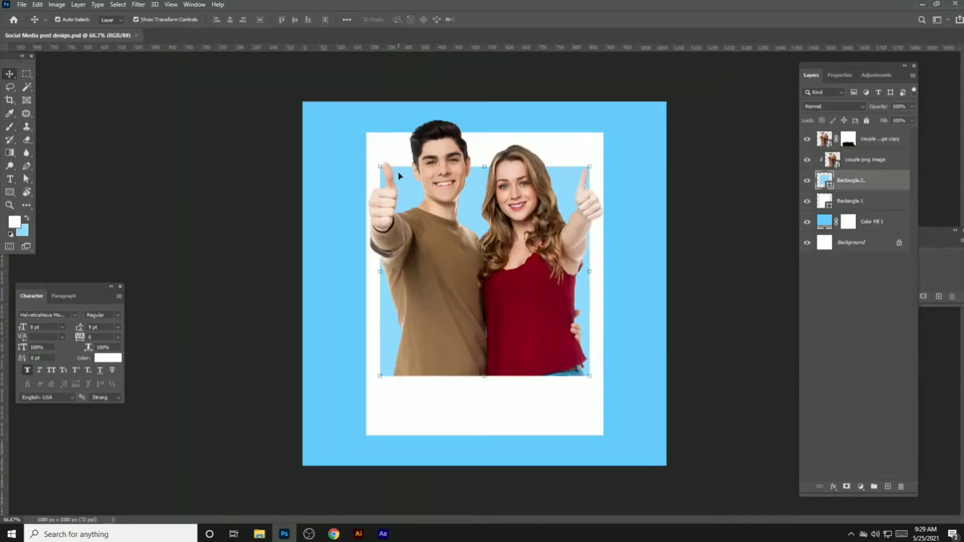
pyautogui.click(221, 146)
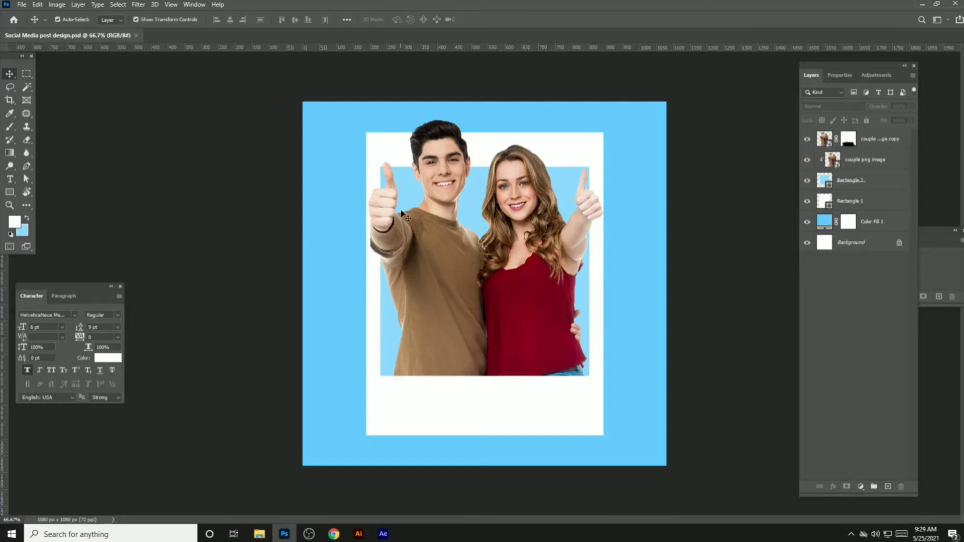
pyautogui.click(408, 186)
pyautogui.click(260, 533)
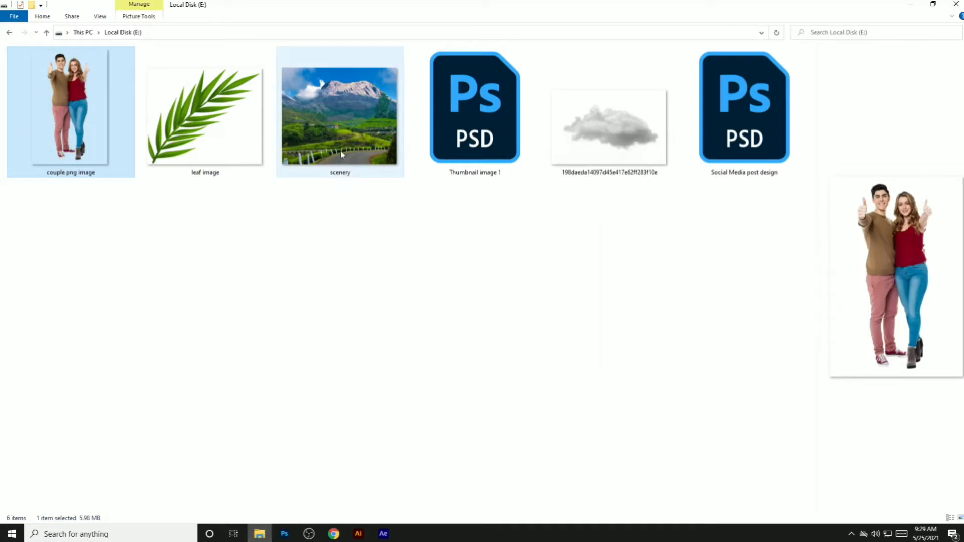
# Place the mountain scenery photo, clip it into Rectangle 2 and scale it down to fit
pyautogui.moveTo(341, 138)
pyautogui.mouseDown()
pyautogui.moveTo(291, 514)
pyautogui.moveTo(451, 264)
pyautogui.mouseUp()
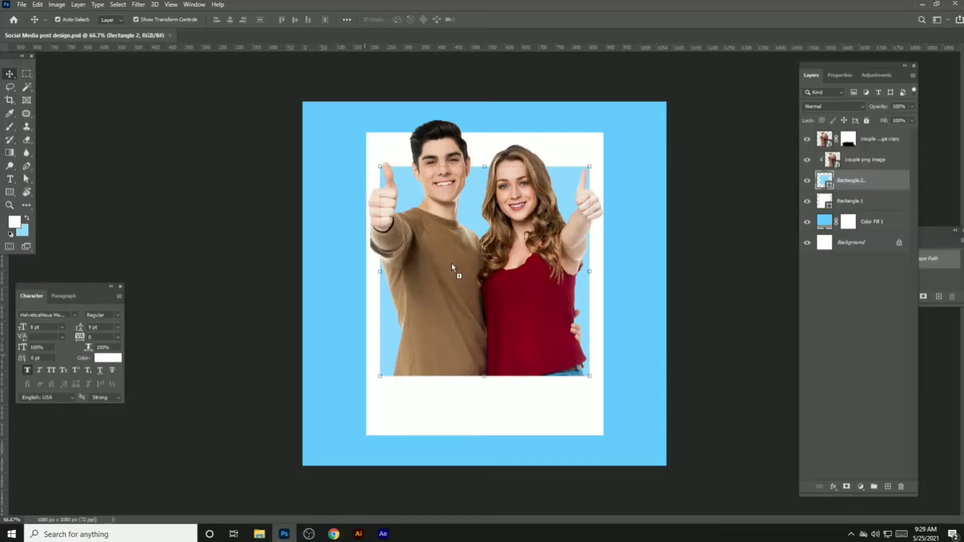
pyautogui.moveTo(504, 224); pyautogui.dragTo(504, 224)
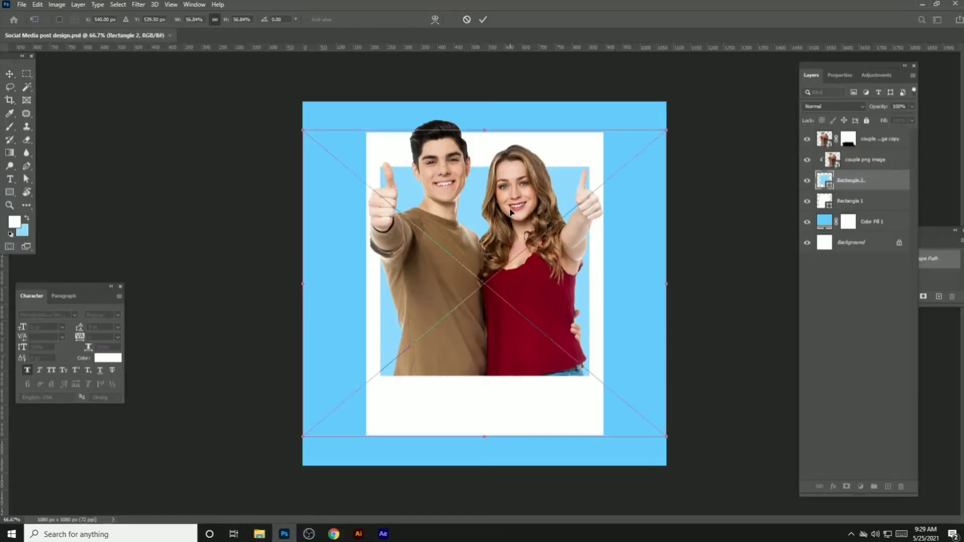
pyautogui.press('Return')
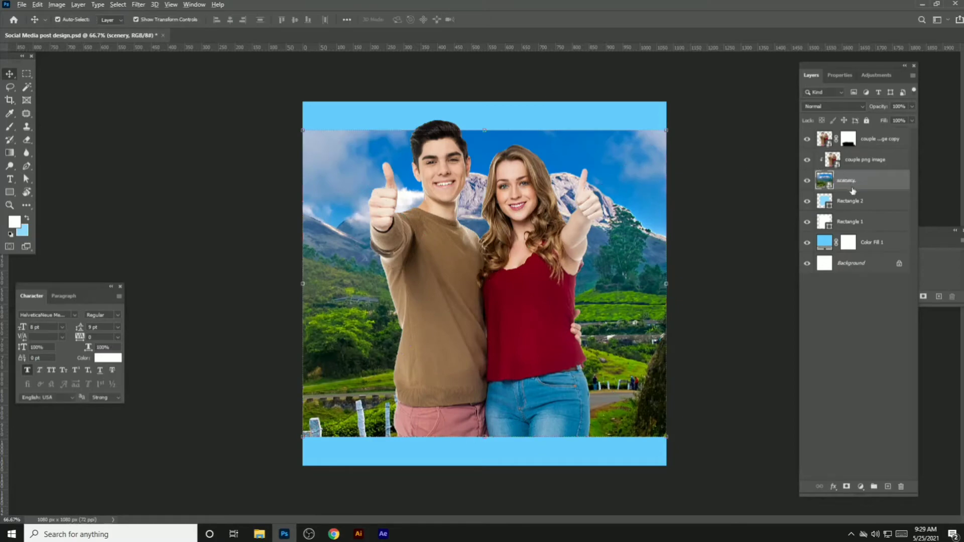
pyautogui.keyDown('alt'); pyautogui.click(852, 190); pyautogui.keyUp('alt')
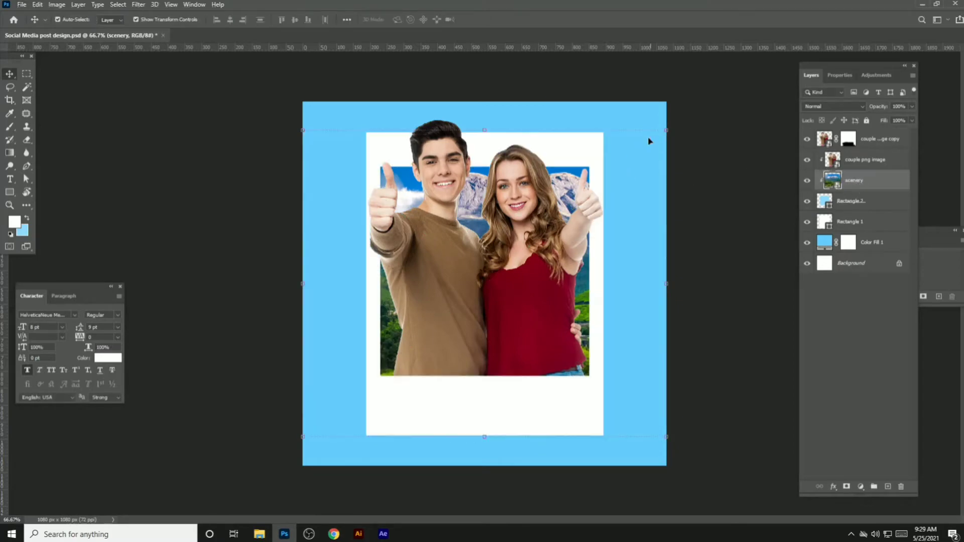
pyautogui.moveTo(669, 130); pyautogui.dragTo(631, 202)
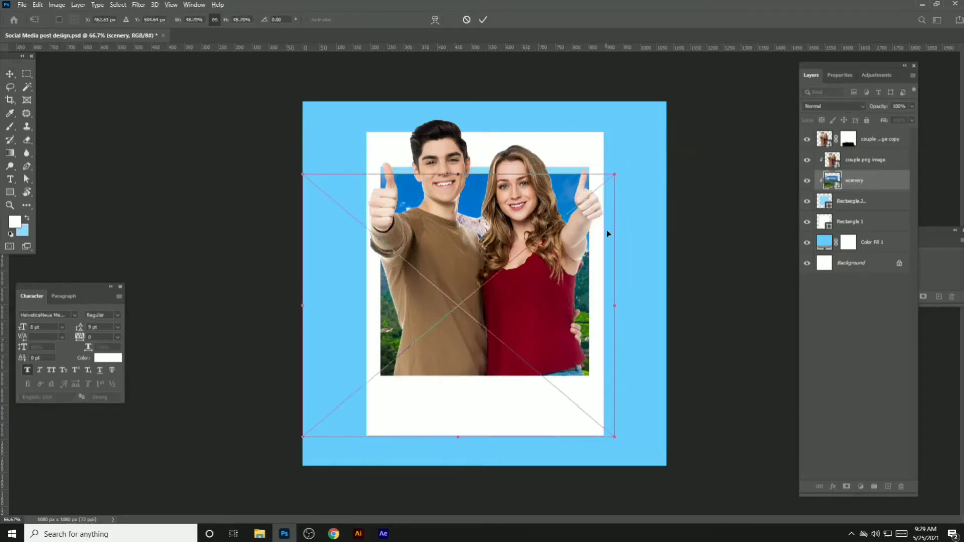
pyautogui.press('Return')
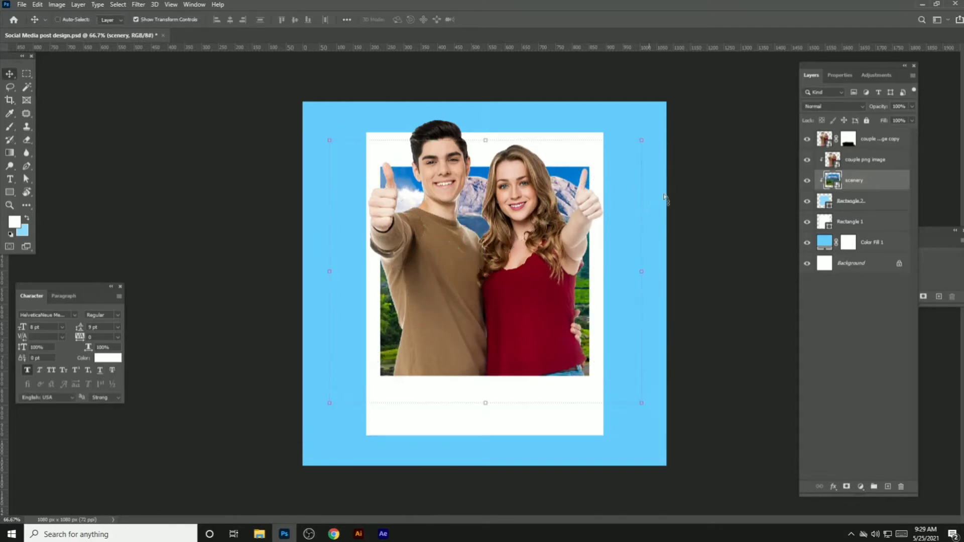
pyautogui.click(137, 5)
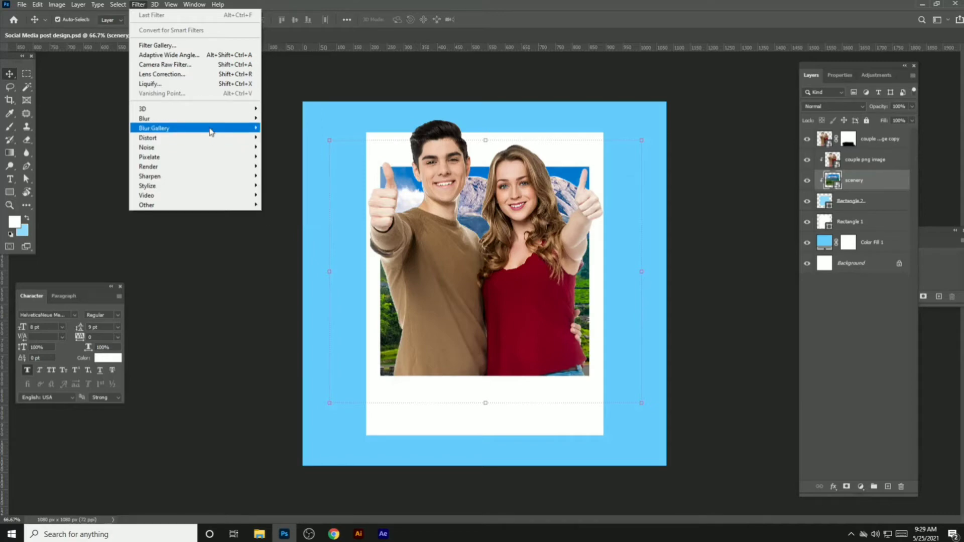
# Apply a Tilt-Shift blur to the scenery, with the focus band moved up toward the faces
pyautogui.moveTo(154, 128)
pyautogui.click(282, 147)
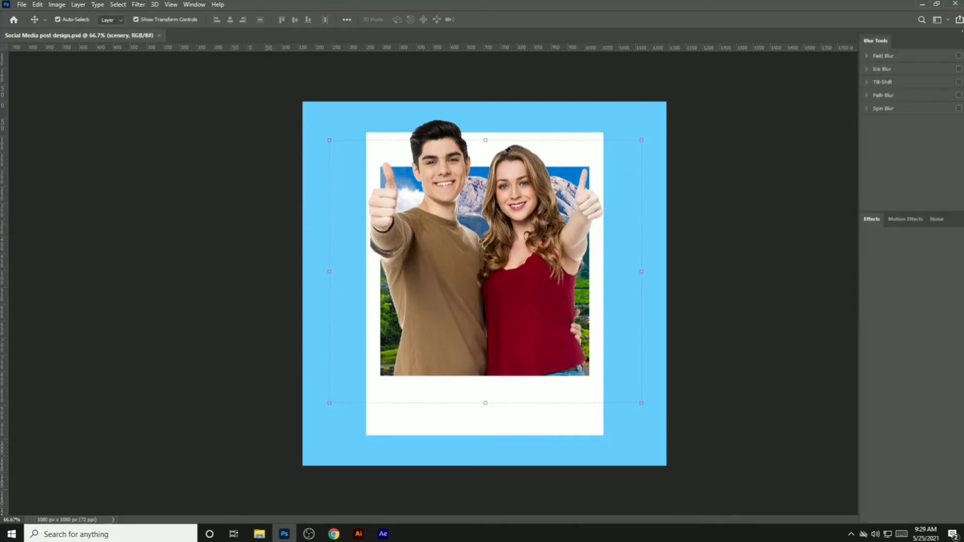
pyautogui.moveTo(475, 218); pyautogui.dragTo(505, 246)
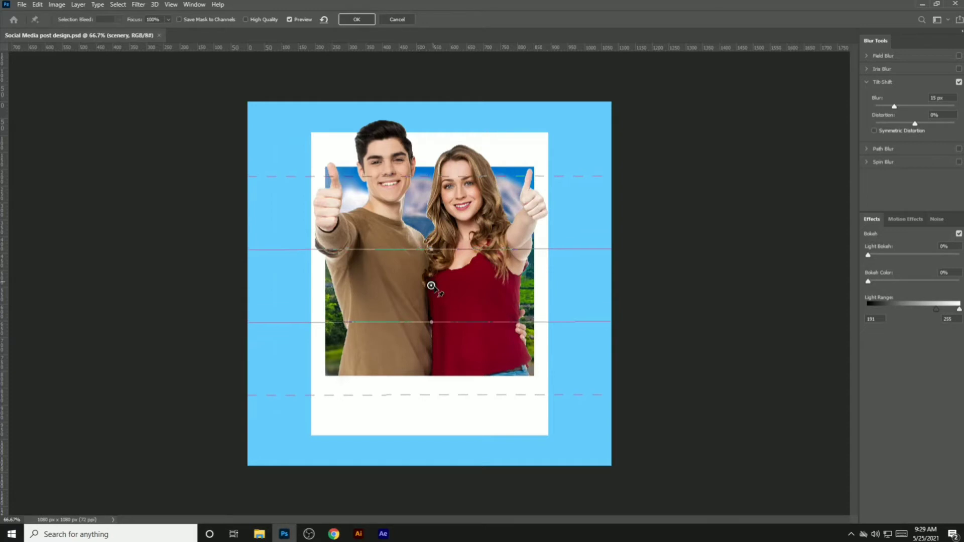
pyautogui.moveTo(429, 283); pyautogui.dragTo(439, 217)
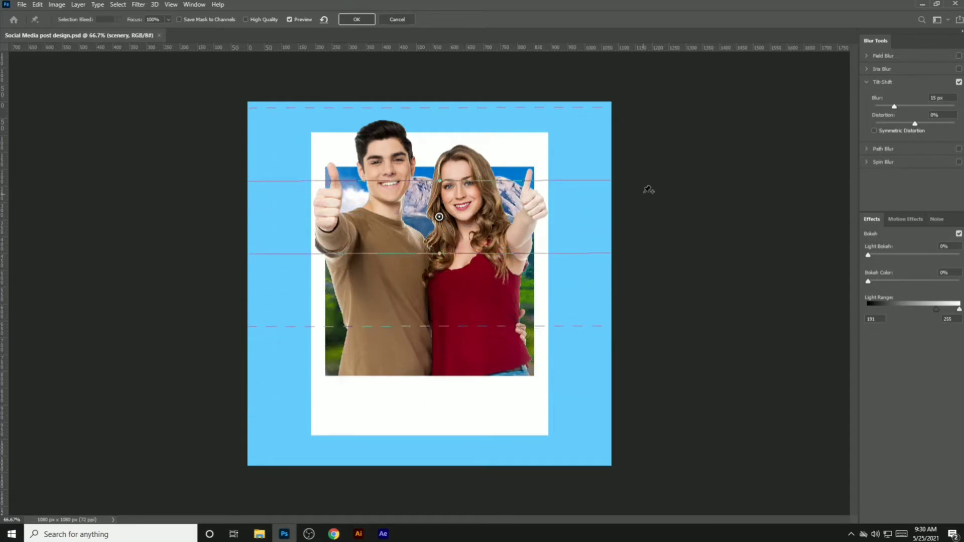
pyautogui.click(358, 19)
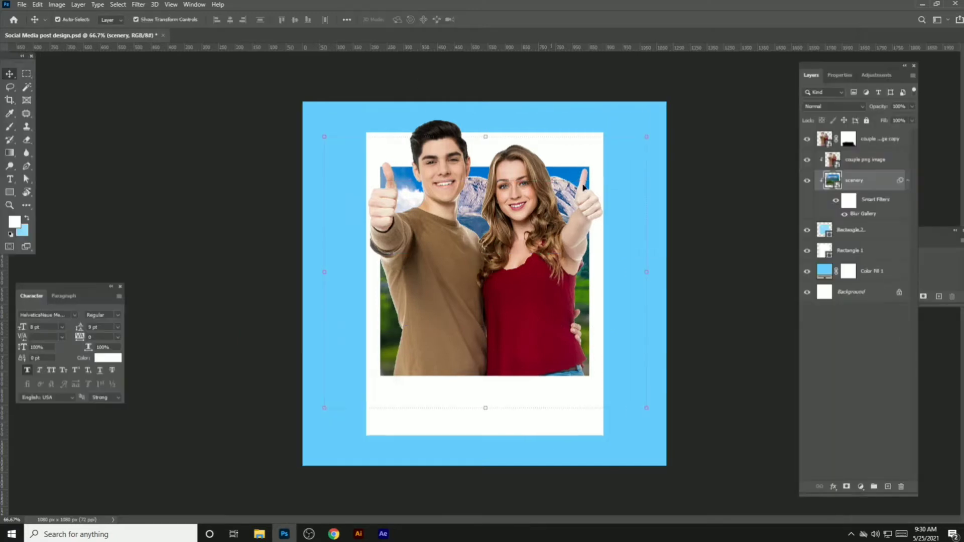
# Zoom in on the design and drag the leaf image from the source folder onto it
pyautogui.click(149, 176)
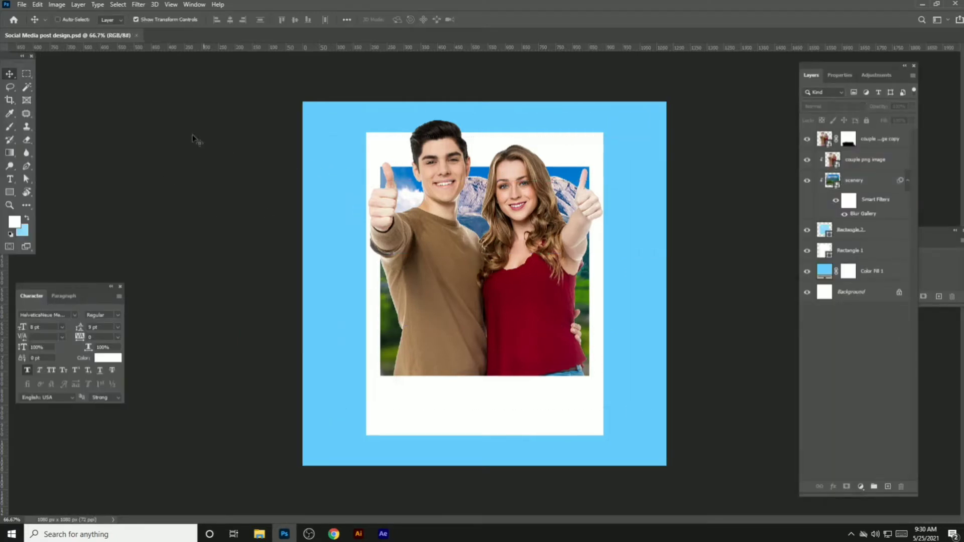
pyautogui.press('ctrl')
pyautogui.scroll(1, 525, 162)
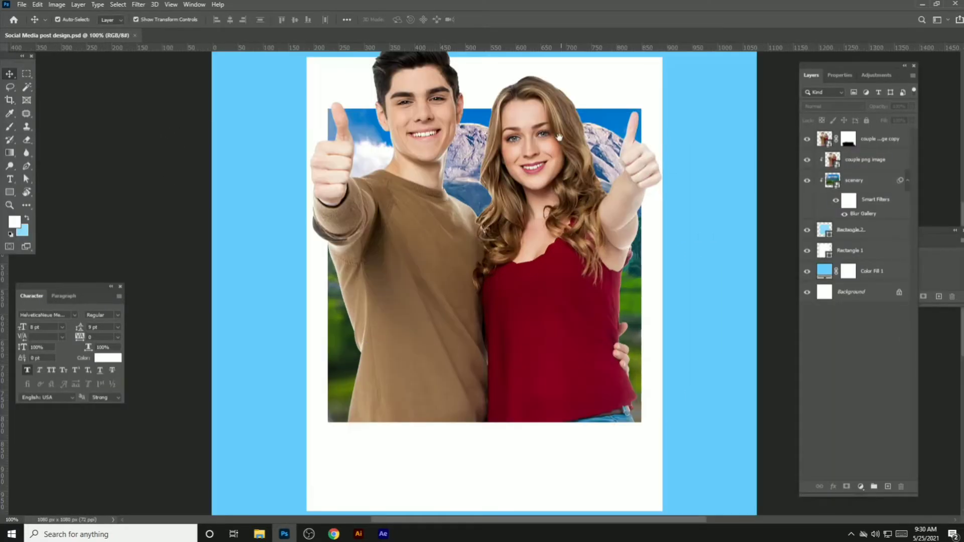
pyautogui.scroll(1, 531, 164)
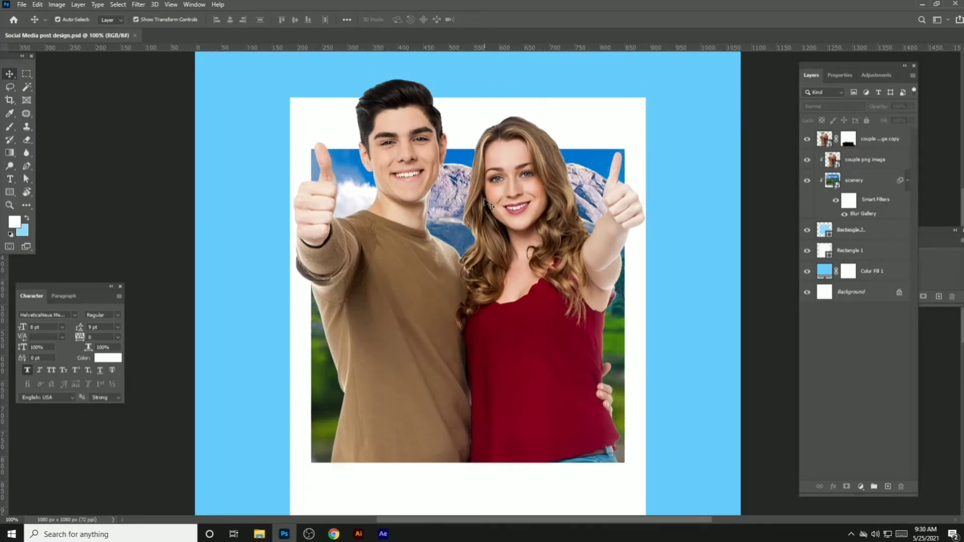
pyautogui.click(259, 534)
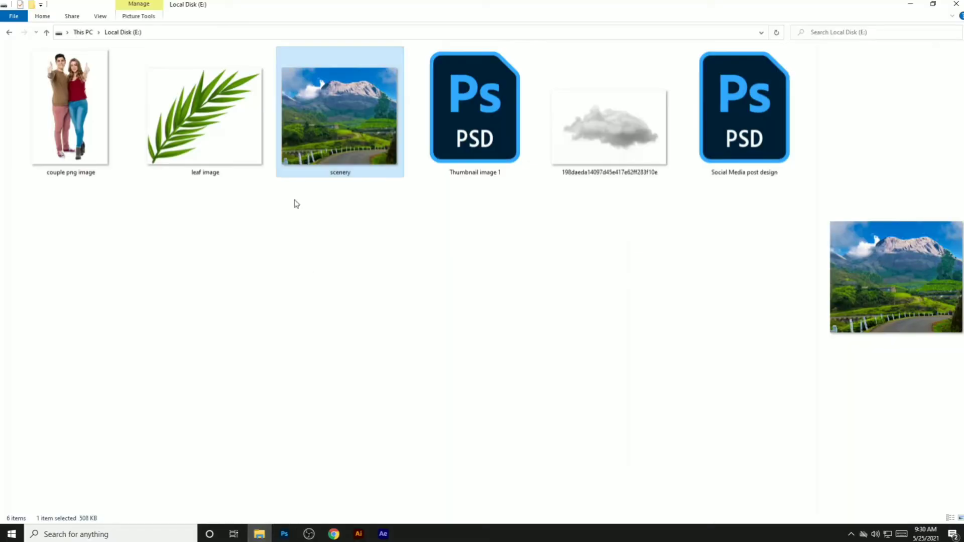
pyautogui.moveTo(224, 128)
pyautogui.mouseDown()
pyautogui.moveTo(256, 336)
pyautogui.moveTo(673, 147)
pyautogui.mouseUp()
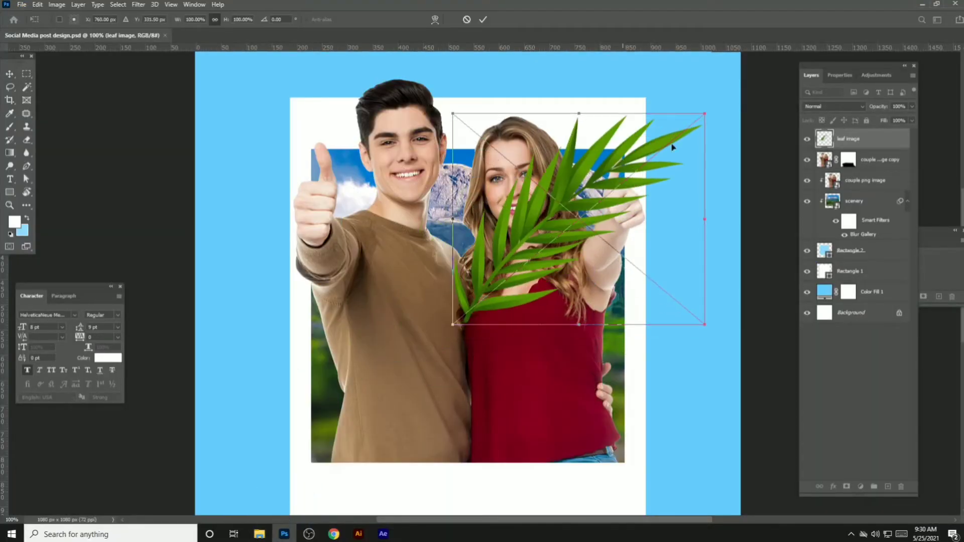
# Place the palm leaf scaled down near the woman, save, and move it toward the top-right
pyautogui.moveTo(705, 115); pyautogui.dragTo(640, 167)
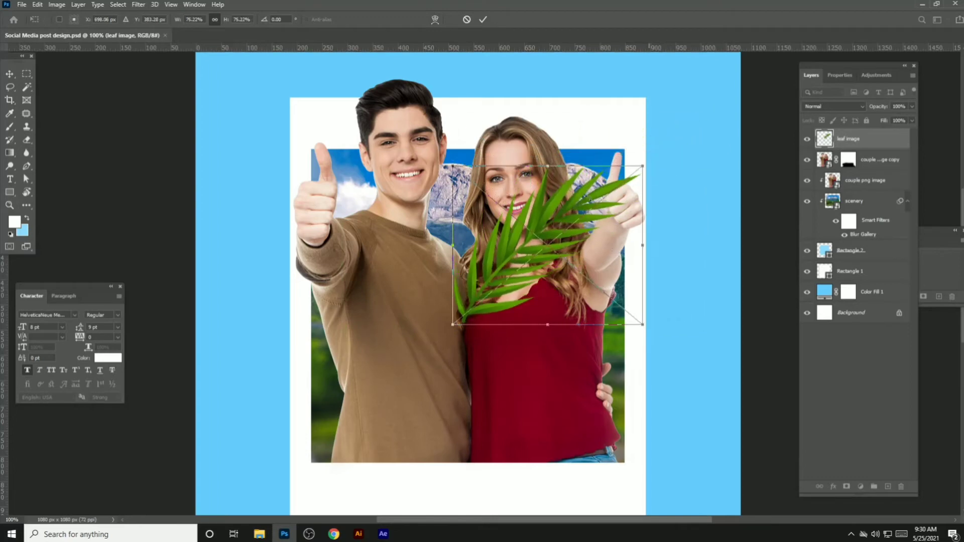
pyautogui.press('Return')
pyautogui.hotkey('ctrl', 's')
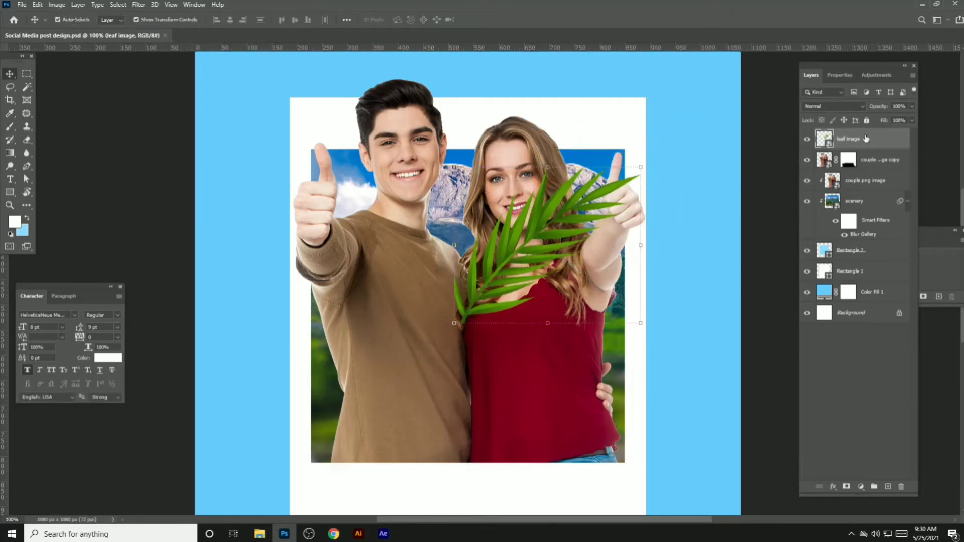
pyautogui.moveTo(606, 203); pyautogui.dragTo(674, 136)
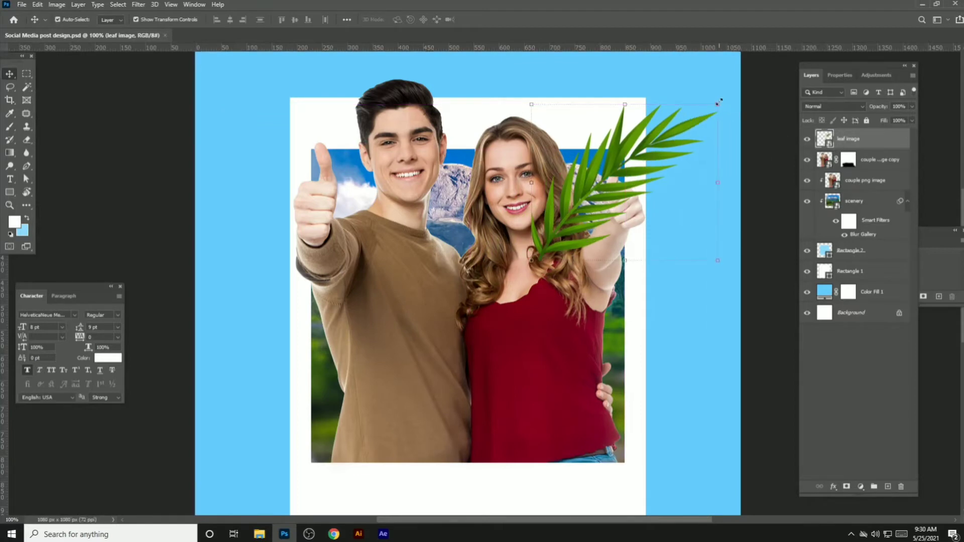
# Shrink the leaf further, tuck it behind the woman's raised hand, and duplicate its layer
pyautogui.hotkey('ctrl', 't')
pyautogui.moveTo(718, 103); pyautogui.dragTo(694, 116)
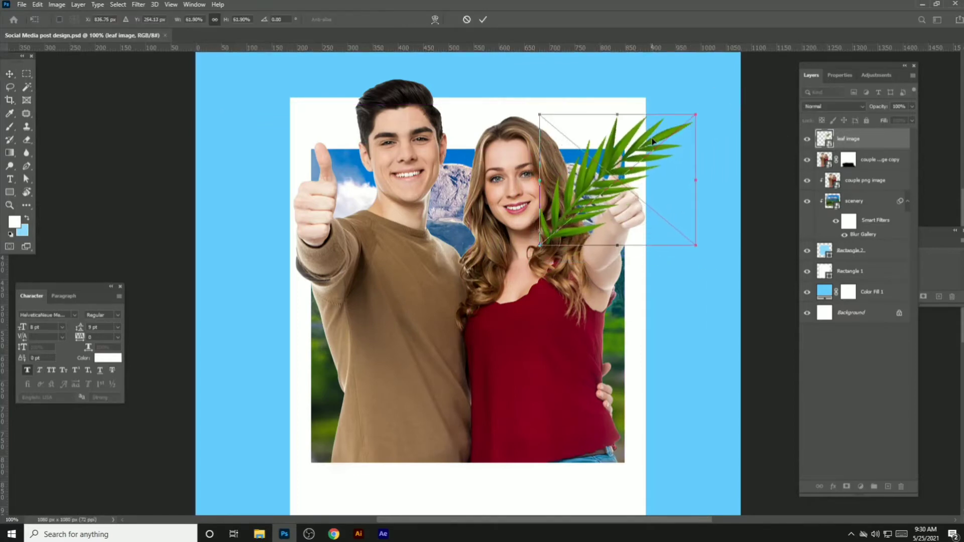
pyautogui.press('Return')
pyautogui.hotkey('ctrl', 's')
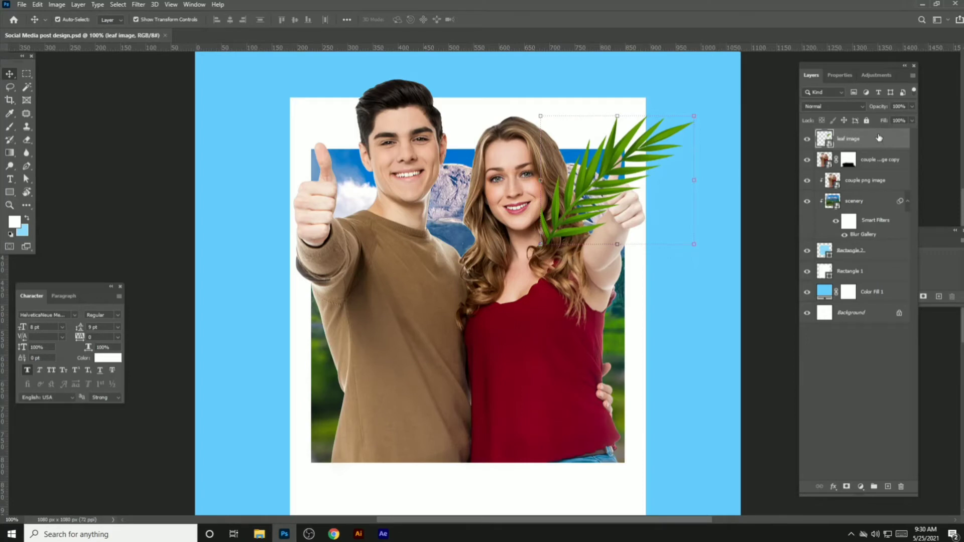
pyautogui.moveTo(878, 138); pyautogui.dragTo(864, 171)
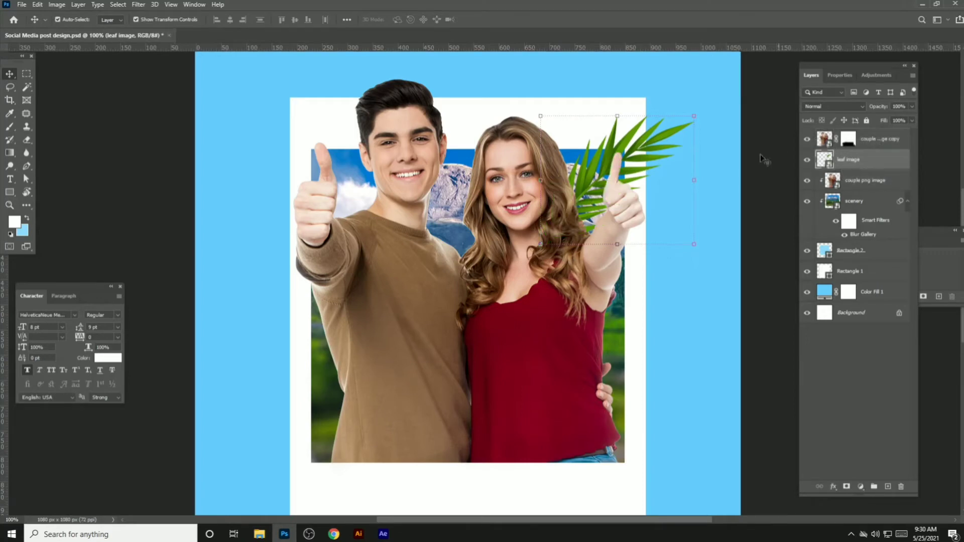
pyautogui.moveTo(654, 144); pyautogui.dragTo(688, 144)
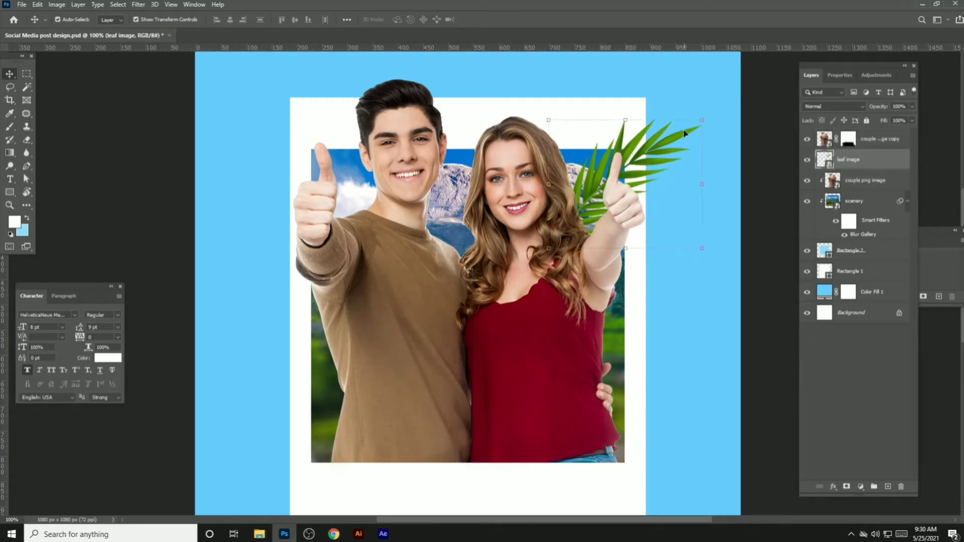
pyautogui.moveTo(853, 159)
pyautogui.mouseDown()
pyautogui.moveTo(871, 443)
pyautogui.moveTo(888, 486)
pyautogui.mouseUp()
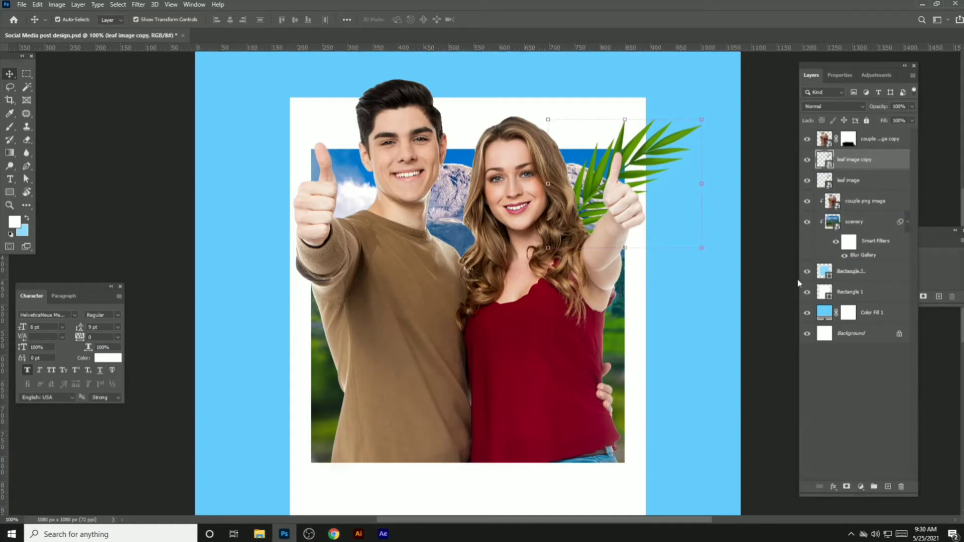
# Flip the leaf copy, move it behind the man's arm, enlarge and rotate it, then zoom out
pyautogui.hotkey('ctrl', 't')
pyautogui.rightClick(642, 134)
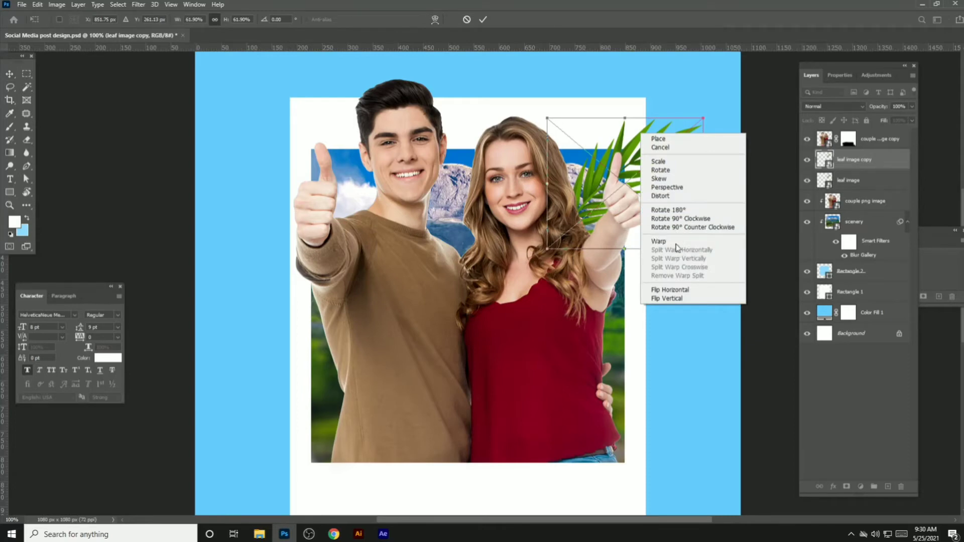
pyautogui.click(680, 210)
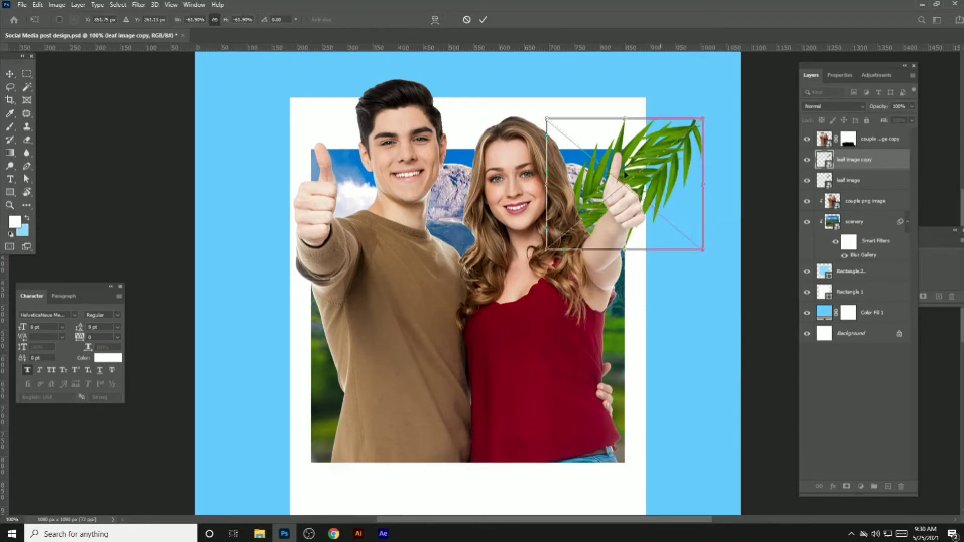
pyautogui.moveTo(663, 167); pyautogui.dragTo(377, 166)
pyautogui.moveTo(432, 255)
pyautogui.mouseDown()
pyautogui.moveTo(460, 275)
pyautogui.moveTo(454, 266)
pyautogui.mouseUp()
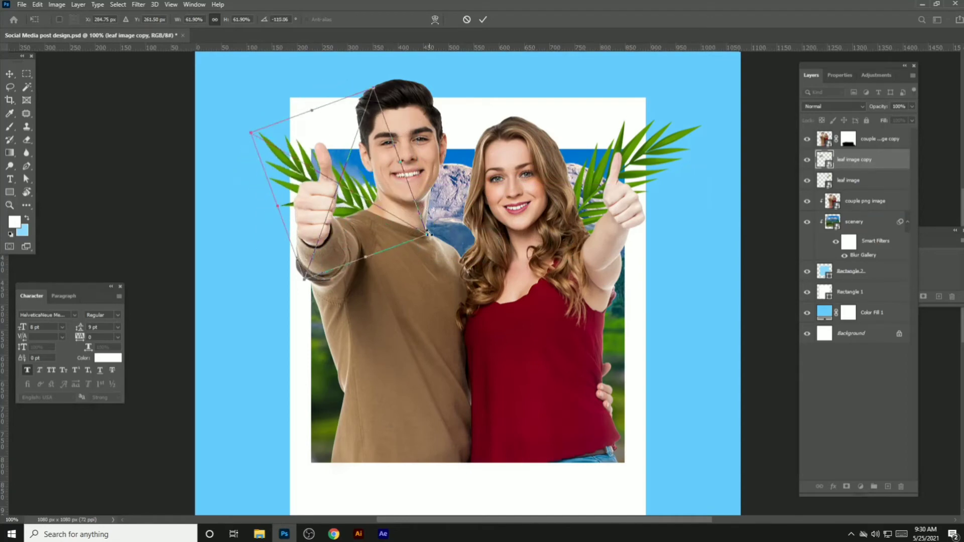
pyautogui.moveTo(428, 232); pyautogui.dragTo(473, 341)
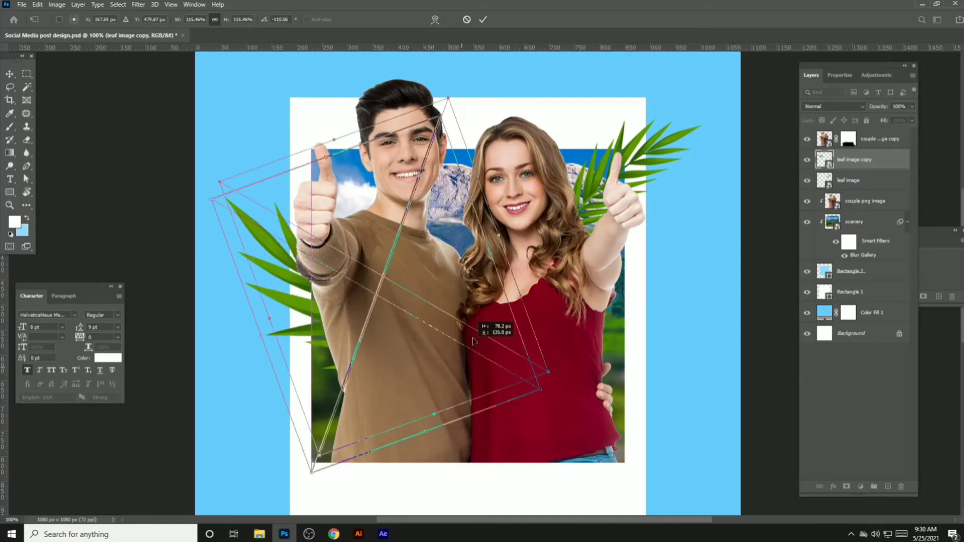
pyautogui.moveTo(473, 342); pyautogui.dragTo(414, 303)
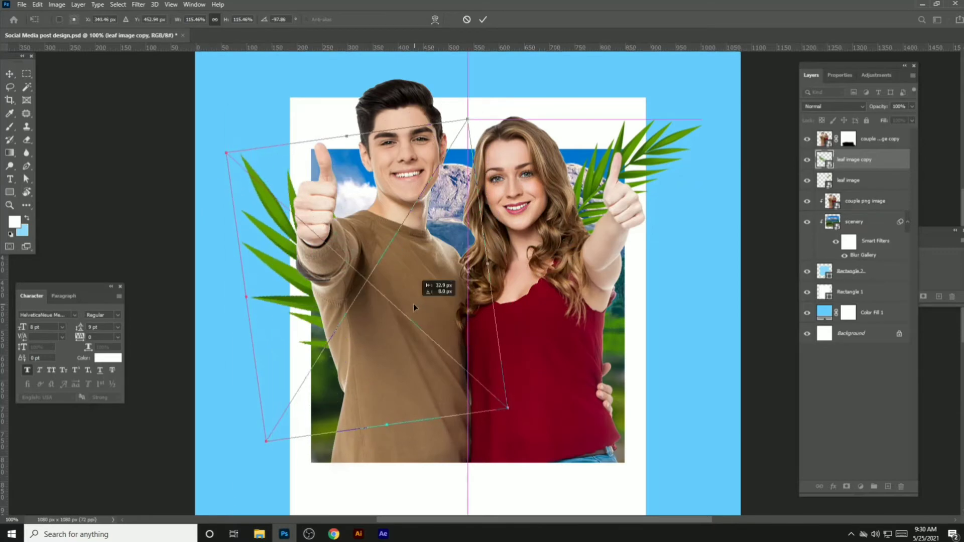
pyautogui.press('Return')
pyautogui.click(157, 202)
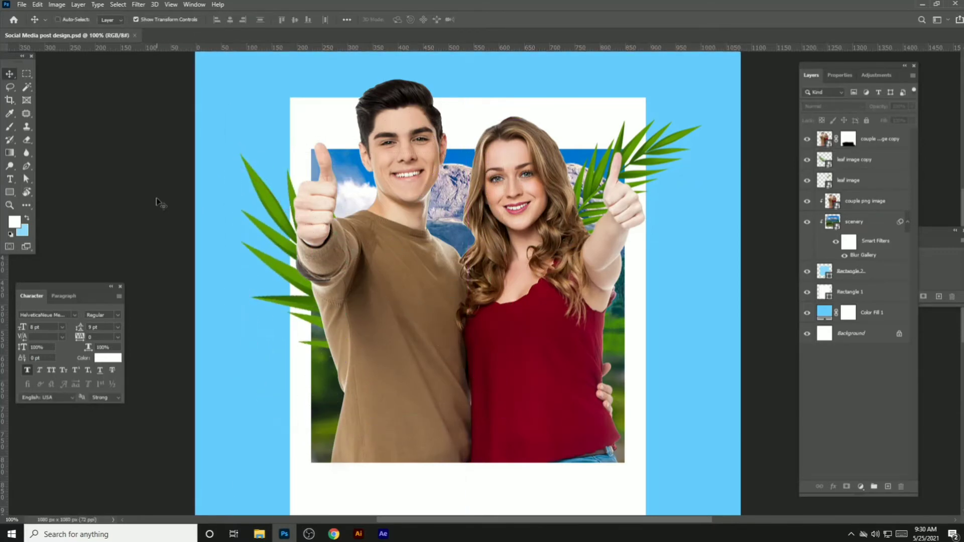
pyautogui.press('ctrl')
pyautogui.hotkey('ctrl', '-')
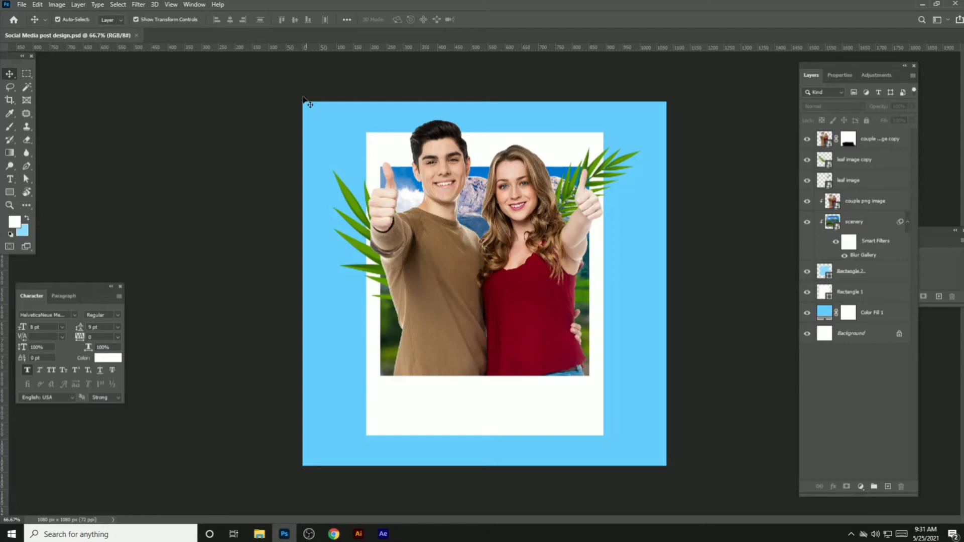
# Scale the frame, photo and leaf layers to about 90%, shift them up-right, and save
pyautogui.moveTo(303, 98); pyautogui.dragTo(617, 444)
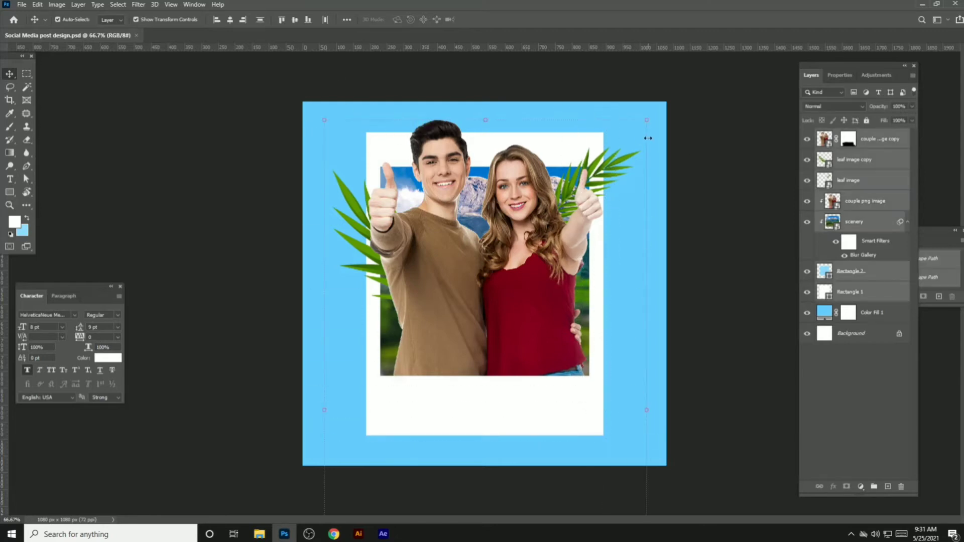
pyautogui.click(648, 138)
pyautogui.click(491, 202)
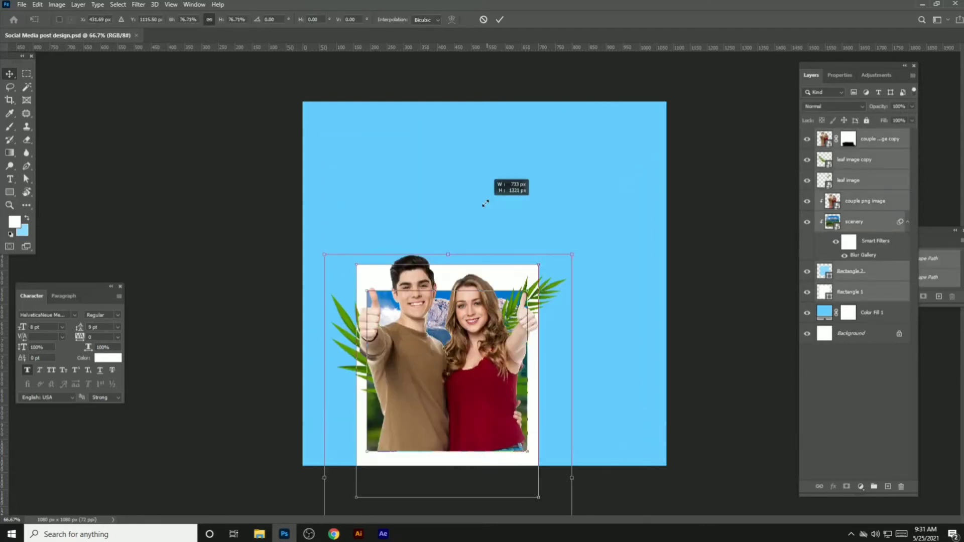
pyautogui.moveTo(486, 203); pyautogui.dragTo(563, 146)
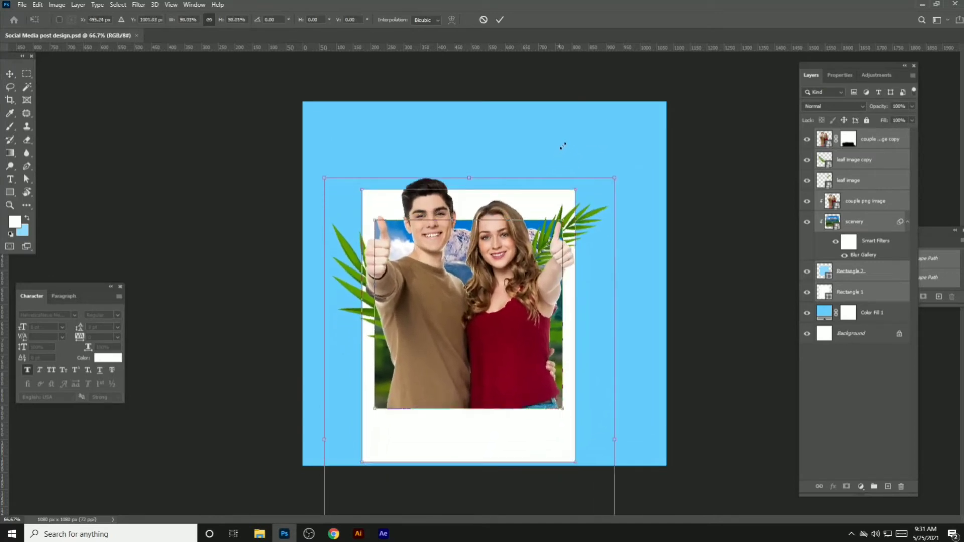
pyautogui.moveTo(513, 276); pyautogui.dragTo(535, 249)
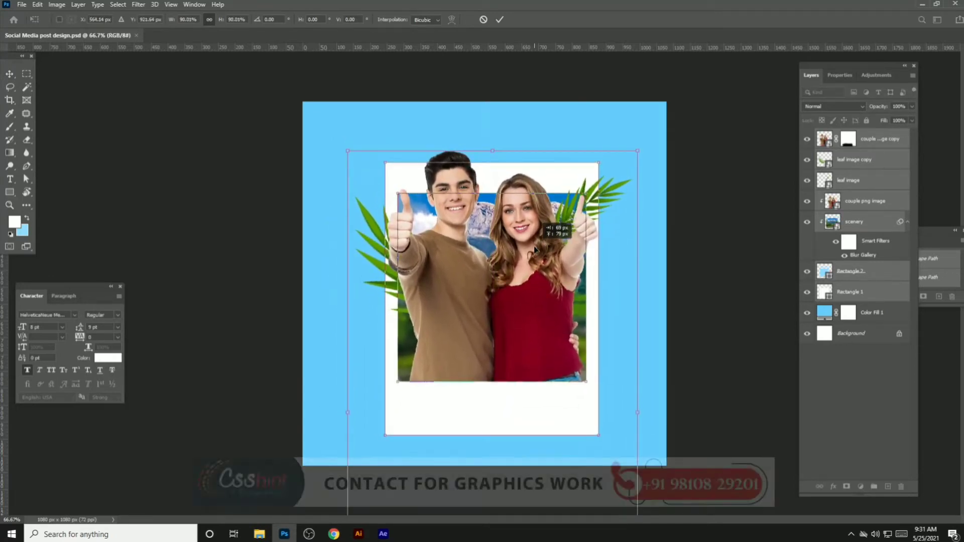
pyautogui.press('Return')
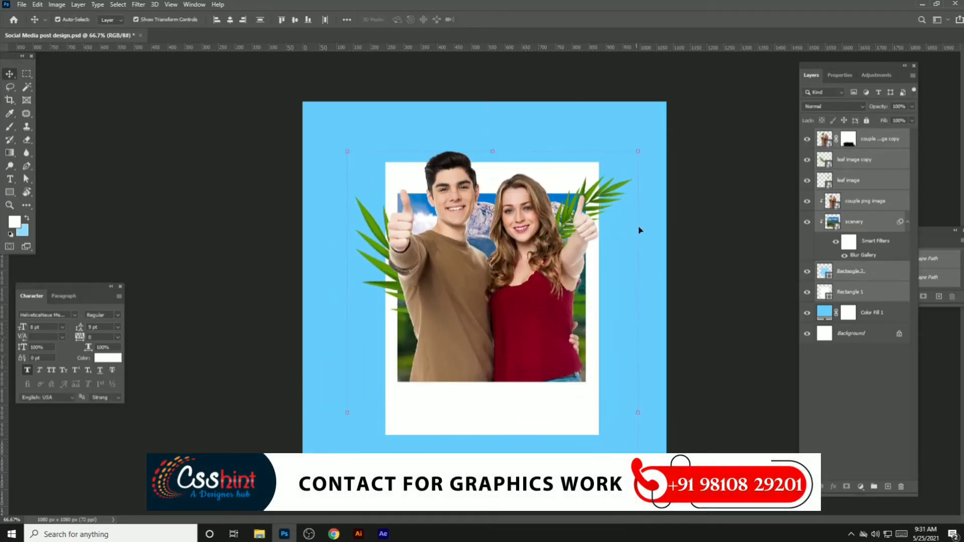
pyautogui.hotkey('ctrl', 's')
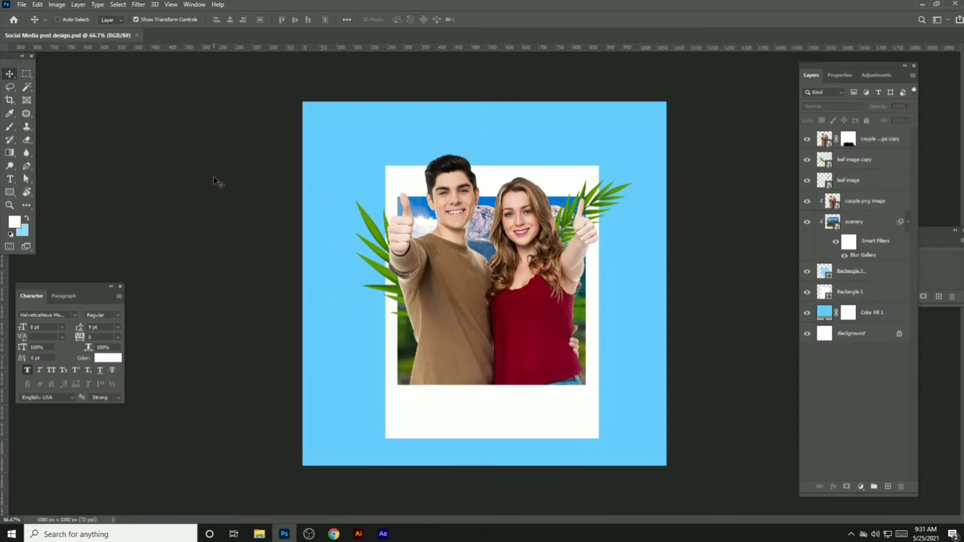
# Add a white 'Travel' text layer, enlarge it and place it at the canvas top
pyautogui.press('t')
pyautogui.click(409, 129)
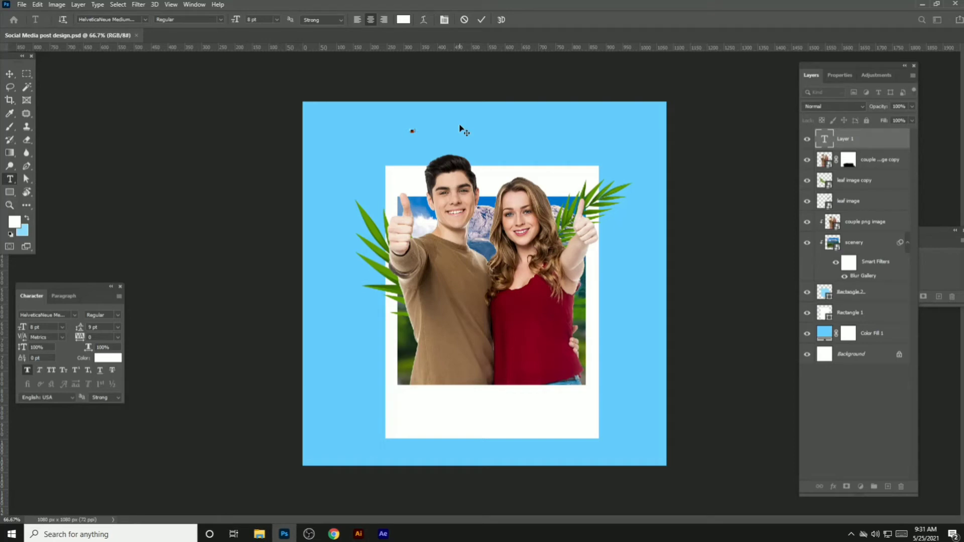
pyautogui.click(9, 74)
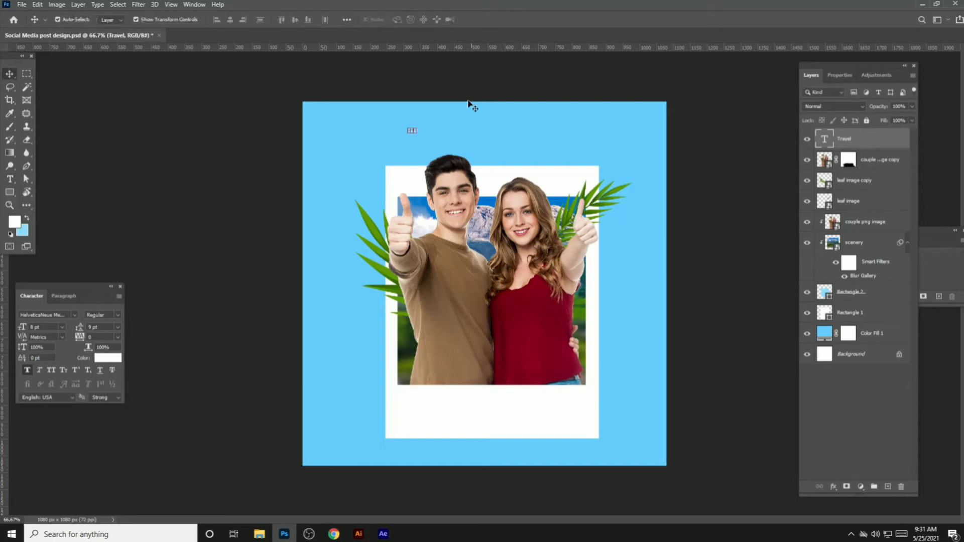
pyautogui.hotkey('ctrl', 't')
pyautogui.moveTo(415, 134); pyautogui.dragTo(566, 200)
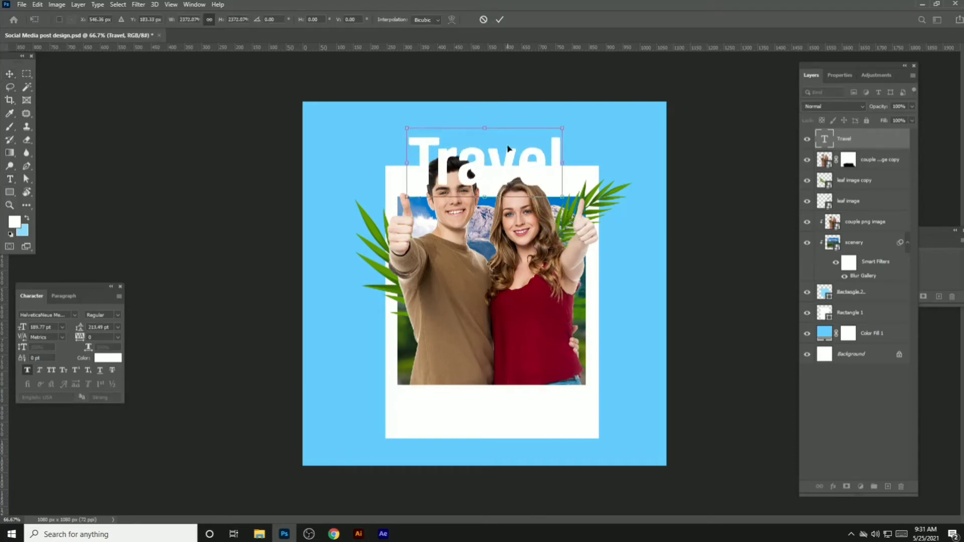
pyautogui.moveTo(507, 168); pyautogui.dragTo(508, 144)
pyautogui.press('Return')
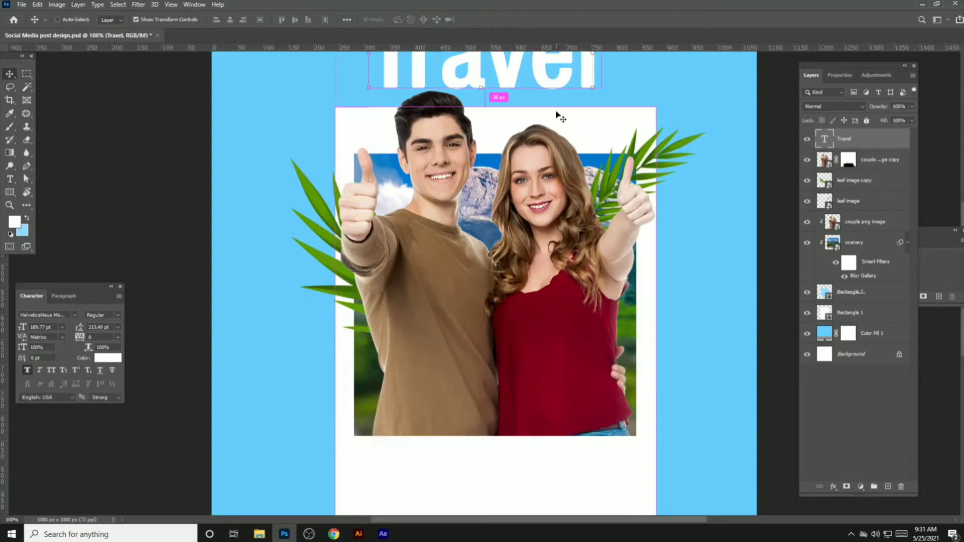
# Zoom in, shrink the Travel title to about 75%, and browse the font list
pyautogui.hotkey('ctrl', '+')
pyautogui.moveTo(561, 69); pyautogui.dragTo(528, 166)
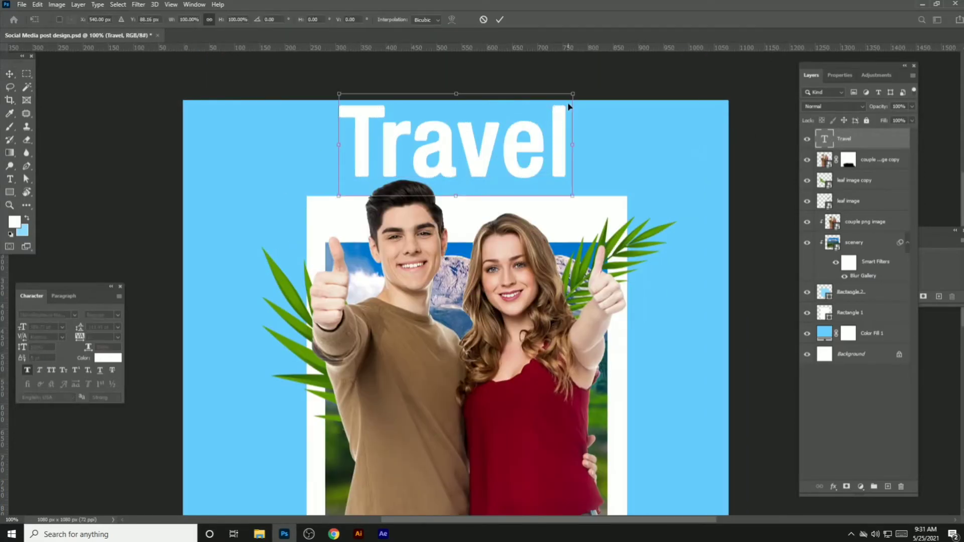
pyautogui.moveTo(570, 103); pyautogui.dragTo(513, 107)
pyautogui.moveTo(478, 147); pyautogui.dragTo(479, 160)
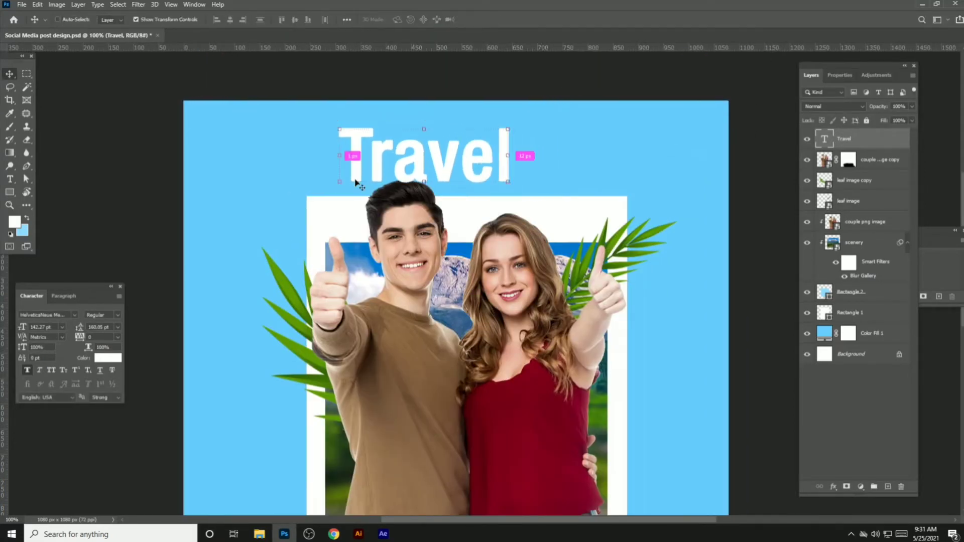
pyautogui.press('Return')
pyautogui.click(66, 316)
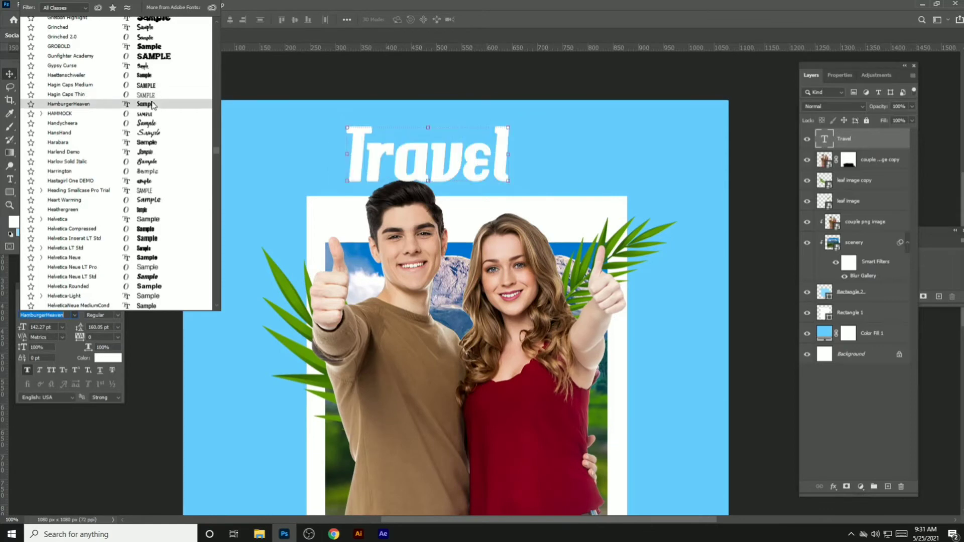
# Set the title in Century Gothic Bold, All Caps without Faux Bold, centred at the top
pyautogui.click(151, 85)
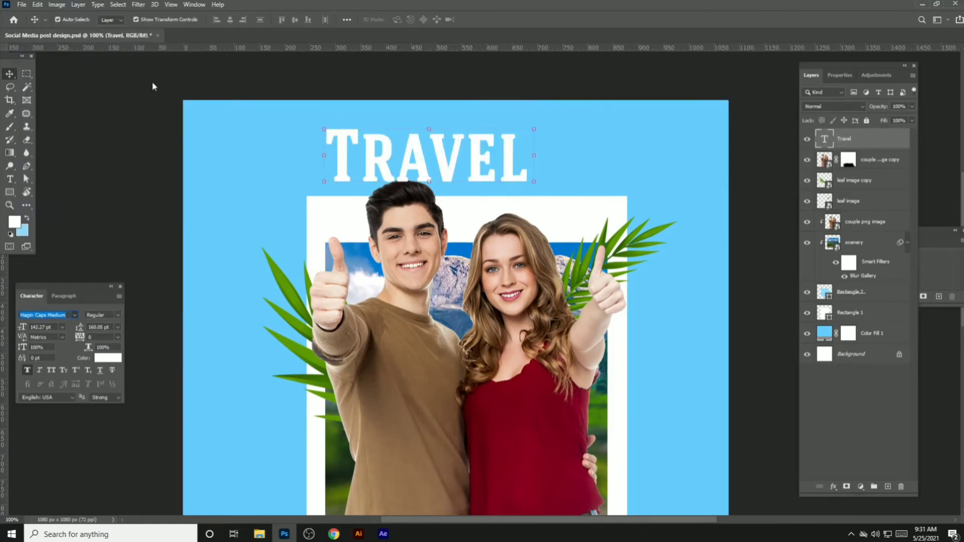
pyautogui.click(230, 20)
pyautogui.click(67, 317)
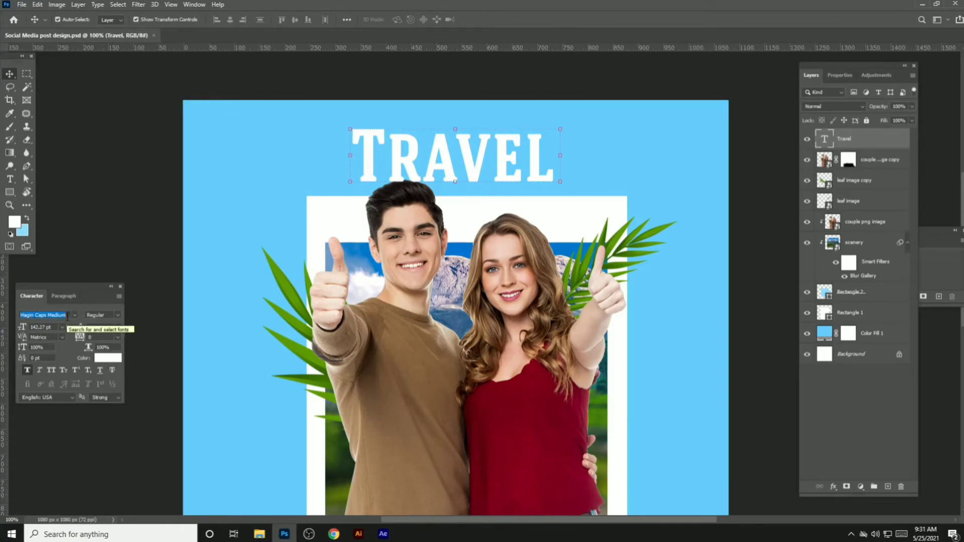
pyautogui.write('centur')
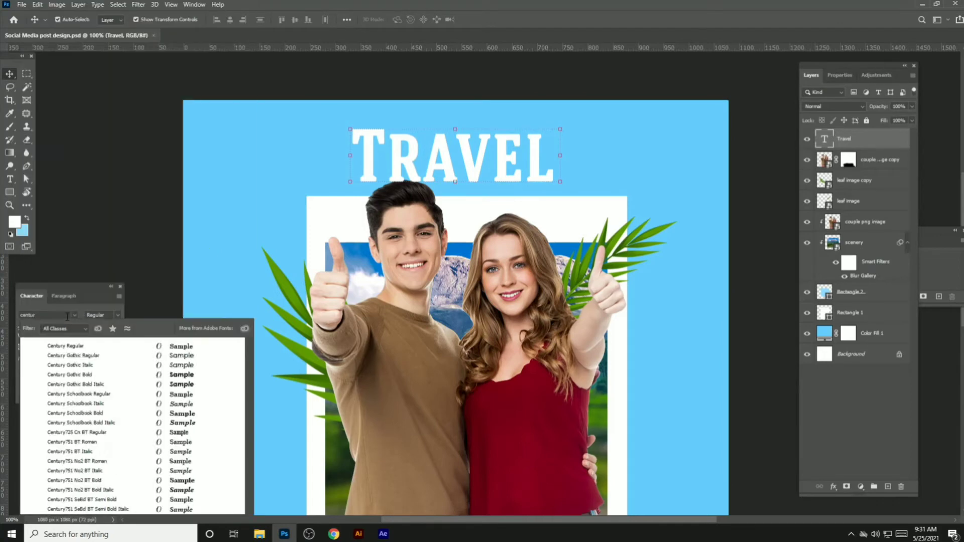
pyautogui.click(70, 374)
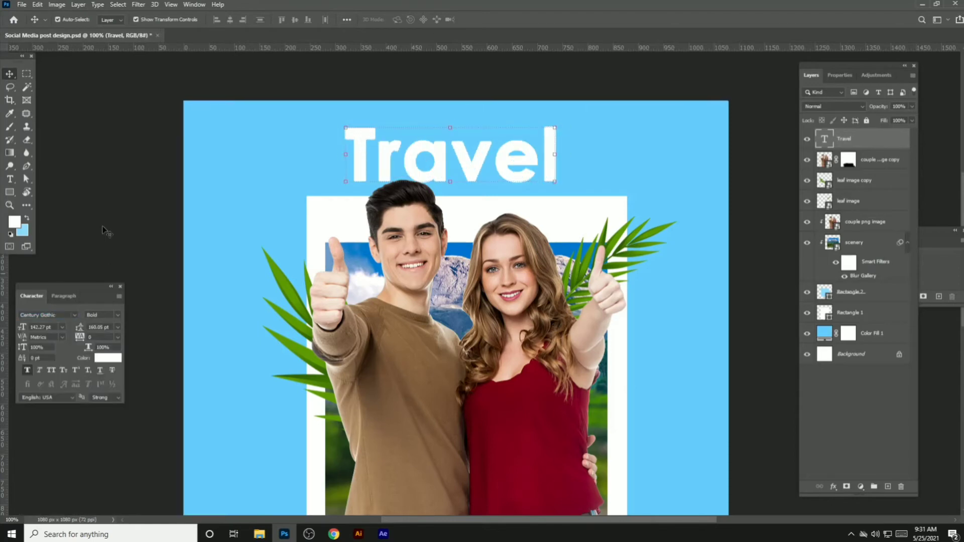
pyautogui.click(392, 143)
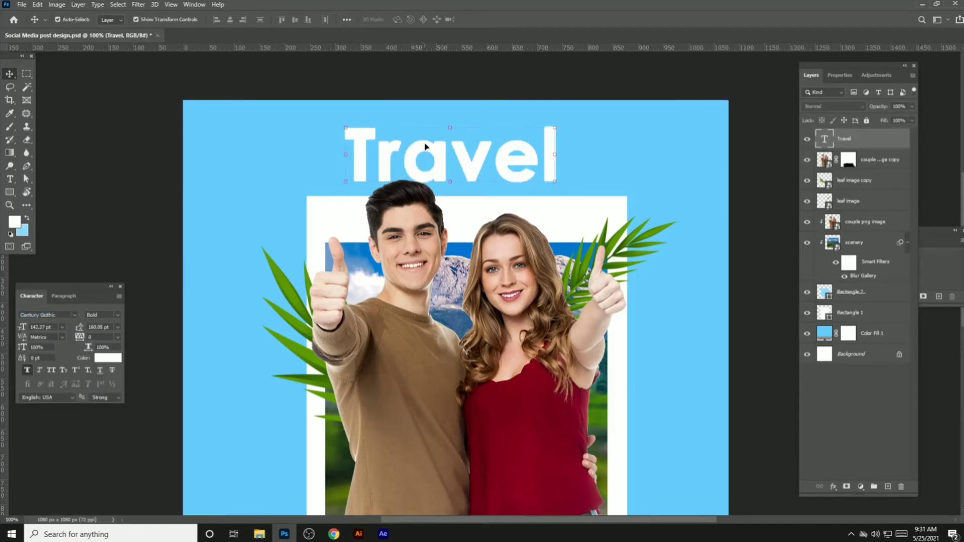
pyautogui.click(27, 371)
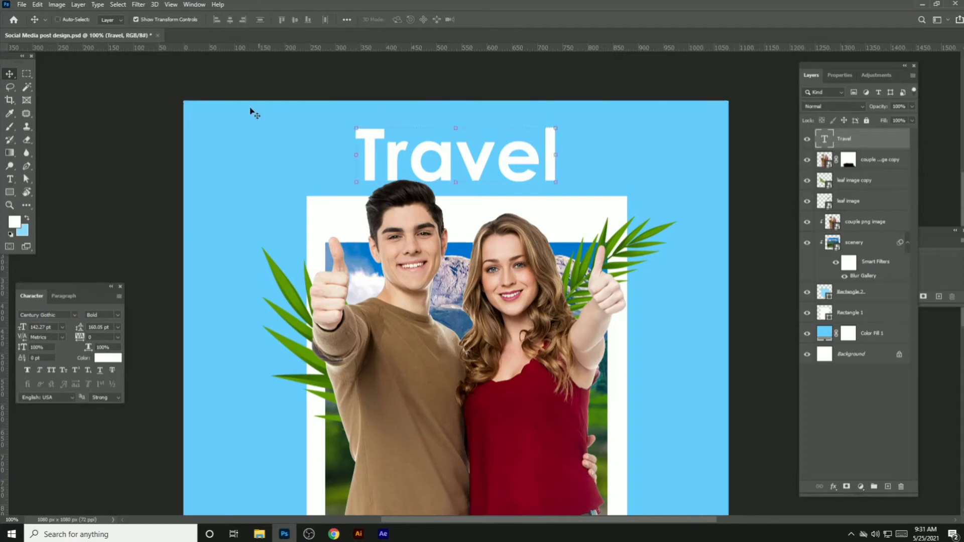
pyautogui.click(51, 370)
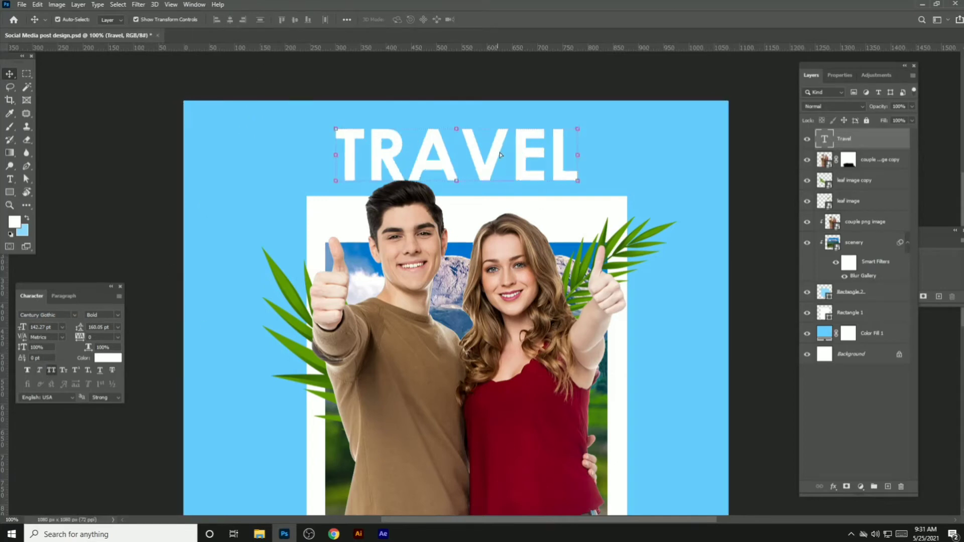
pyautogui.moveTo(493, 156); pyautogui.dragTo(504, 147)
# Try filling TRAVEL with blue #0074d3, then reset colours and fill it white again
pyautogui.click(14, 222)
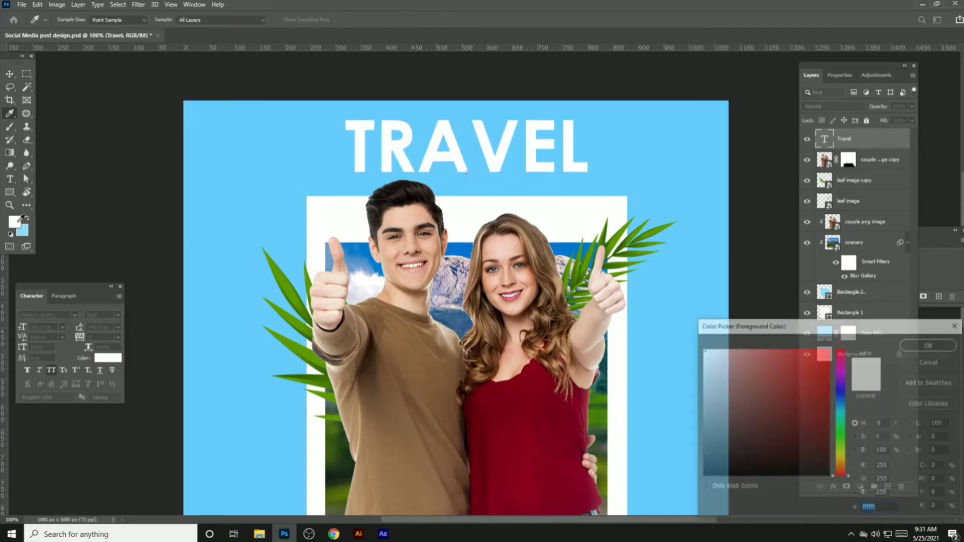
pyautogui.press('Tab')
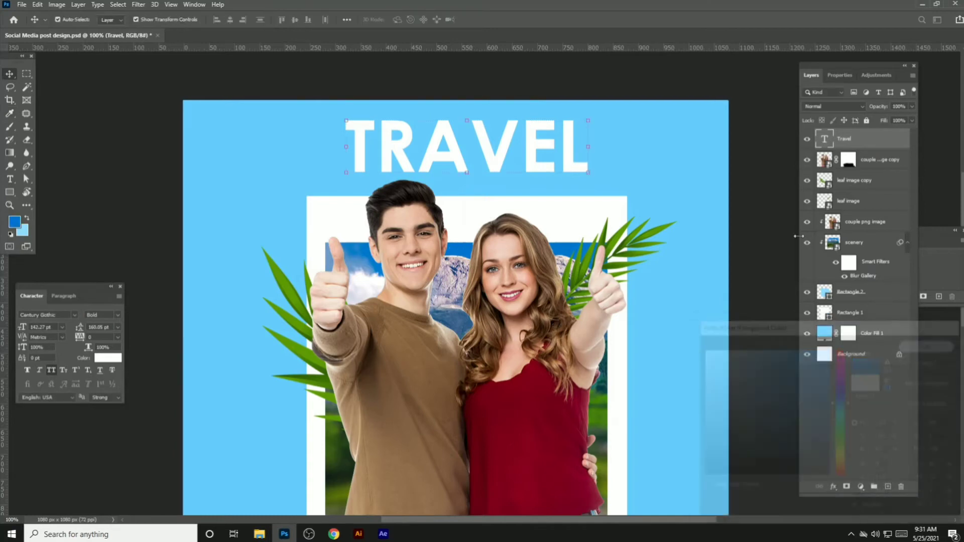
pyautogui.click(931, 345)
pyautogui.press('v')
pyautogui.hotkey('alt', 'BackSpace')
pyautogui.click(561, 72)
pyautogui.moveTo(525, 159); pyautogui.dragTo(519, 110)
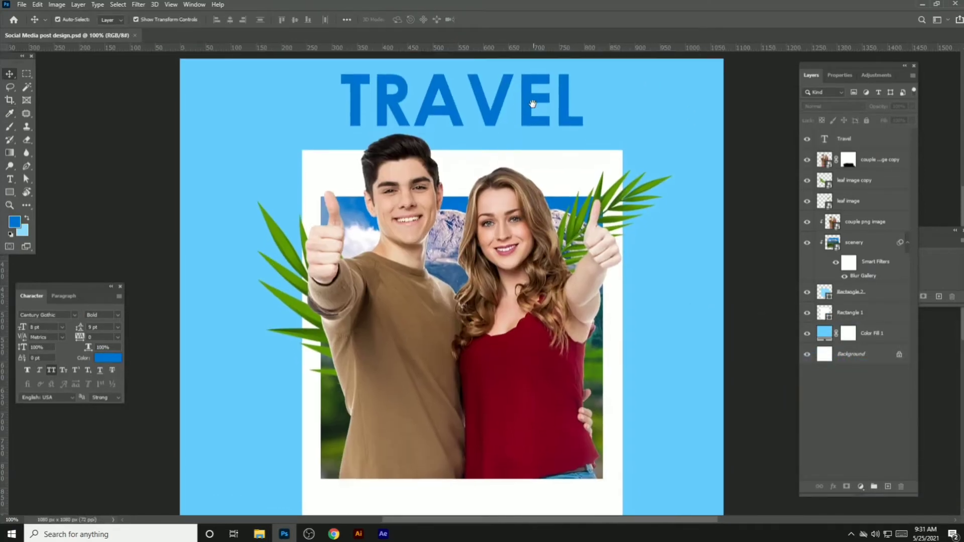
pyautogui.keyDown('ctrl'); pyautogui.click(470, 112); pyautogui.keyUp('ctrl')
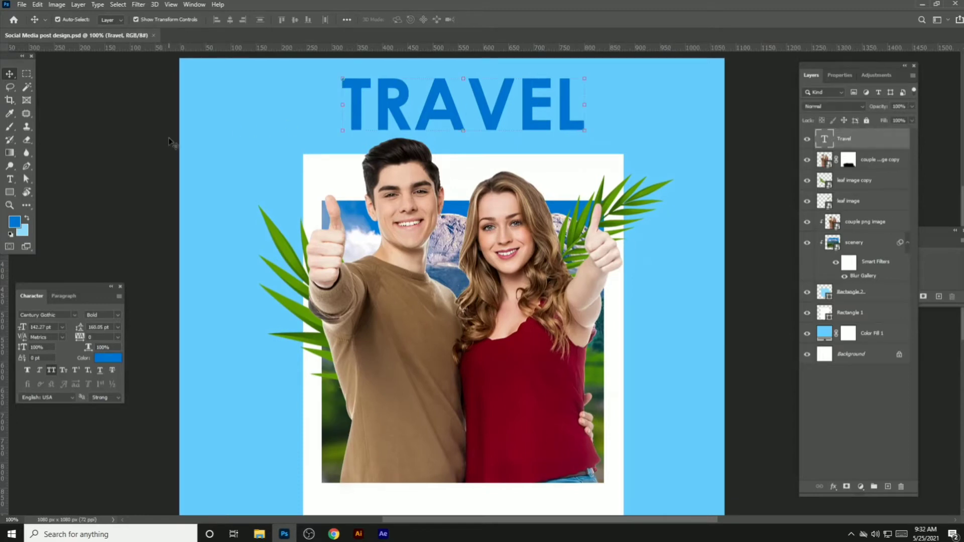
pyautogui.press('d')
pyautogui.hotkey('ctrl', 'BackSpace')
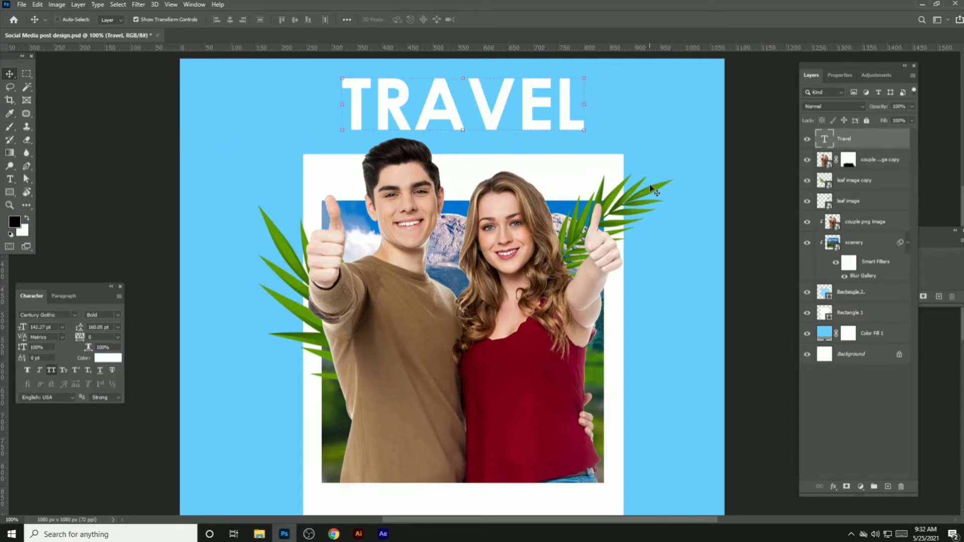
pyautogui.keyDown('ctrl'); pyautogui.click(646, 172); pyautogui.keyUp('ctrl')
# Open the right palm leaf's layer style and enable Drop Shadow
pyautogui.keyDown('ctrl'); pyautogui.click(651, 194); pyautogui.keyUp('ctrl')
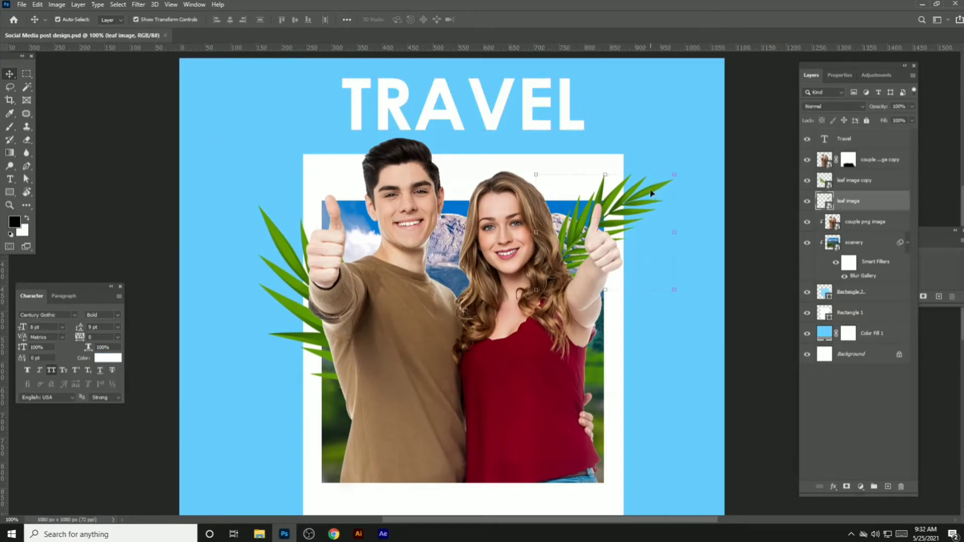
pyautogui.doubleClick(880, 205)
pyautogui.click(657, 381)
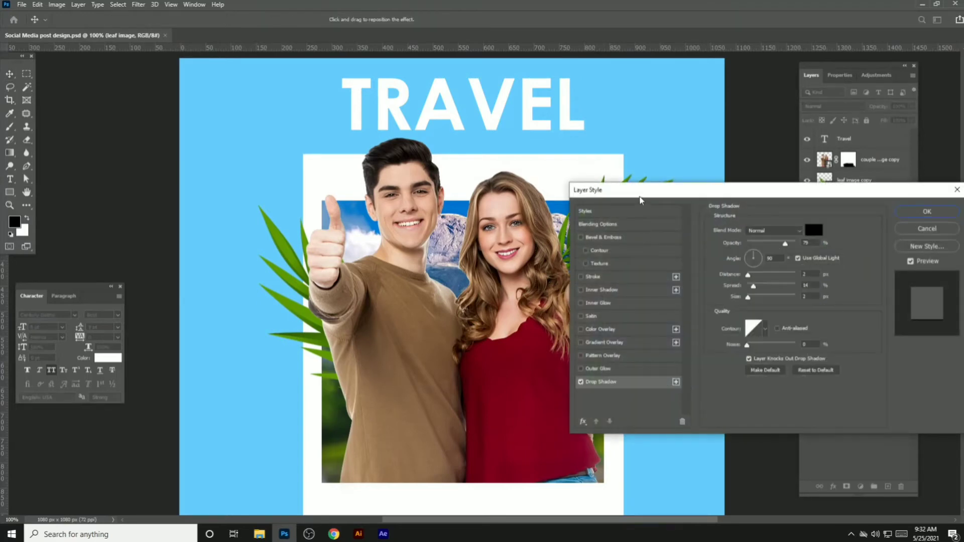
# Set the right leaf's drop shadow to 30% opacity with a longer distance
pyautogui.moveTo(639, 199)
pyautogui.mouseDown()
pyautogui.moveTo(784, 212)
pyautogui.moveTo(653, 203)
pyautogui.mouseUp()
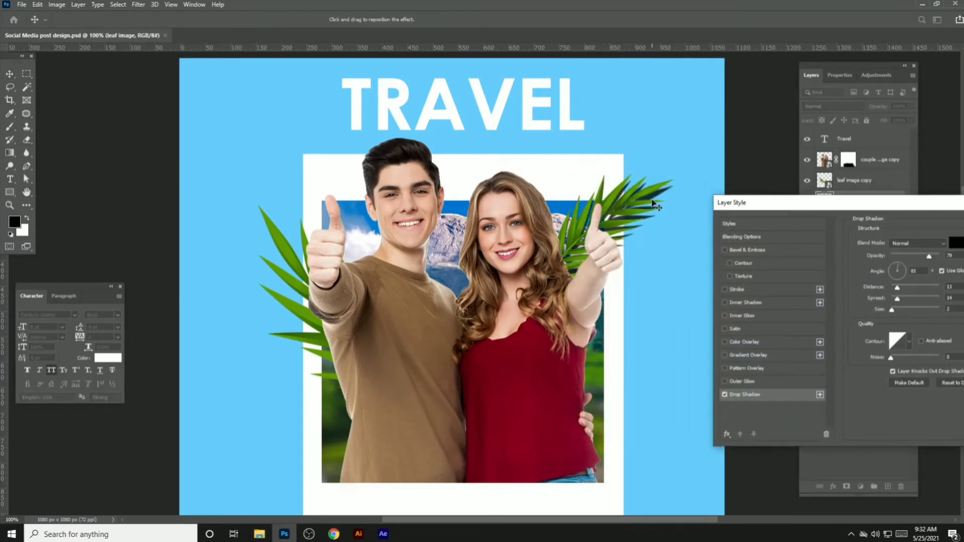
pyautogui.moveTo(925, 260); pyautogui.dragTo(907, 259)
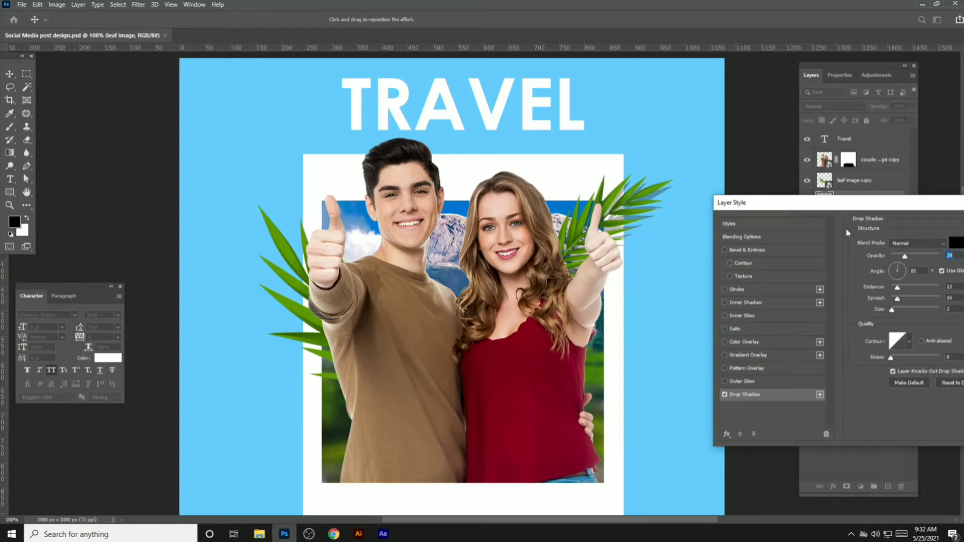
pyautogui.moveTo(656, 199); pyautogui.dragTo(660, 203)
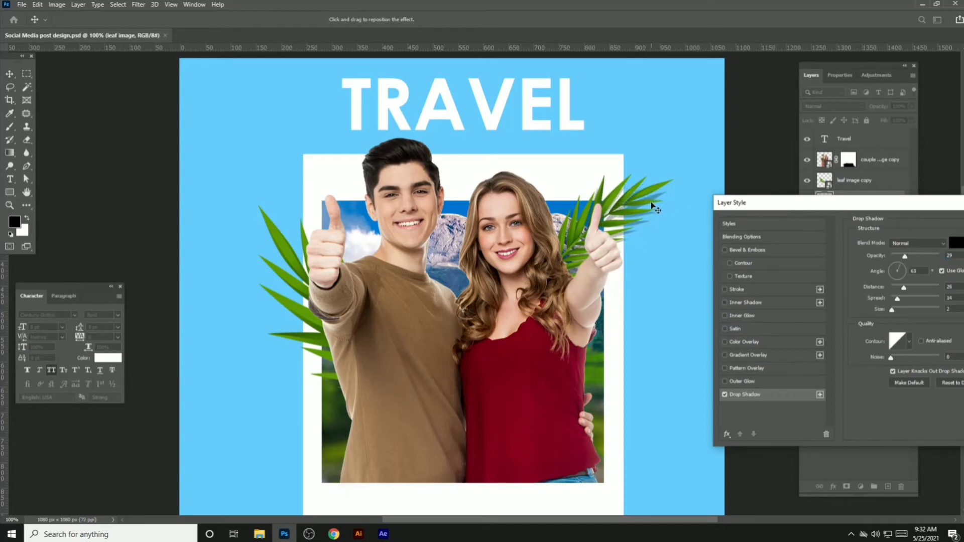
pyautogui.moveTo(830, 206); pyautogui.dragTo(753, 200)
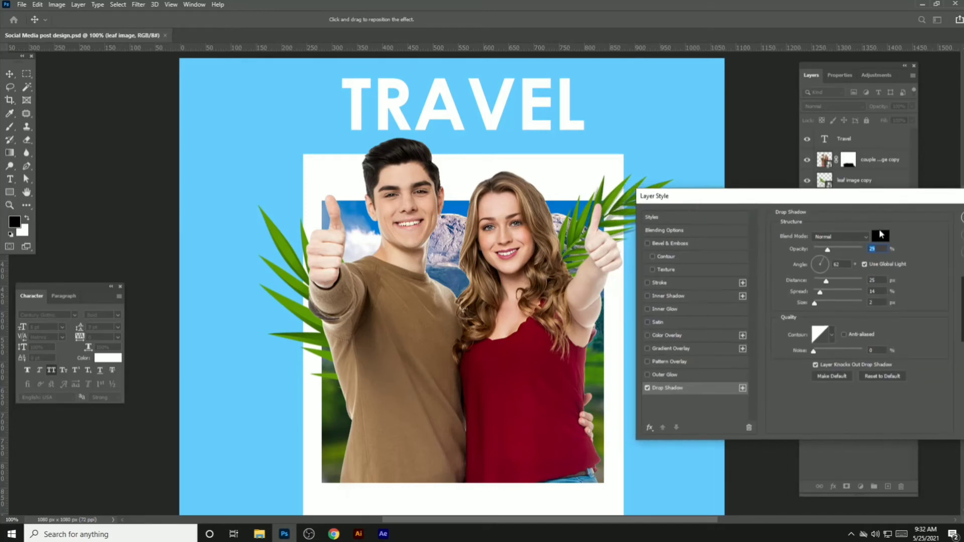
pyautogui.press('Return')
# Copy the right leaf's layer style and paste it onto the left leaf copy
pyautogui.rightClick(864, 201)
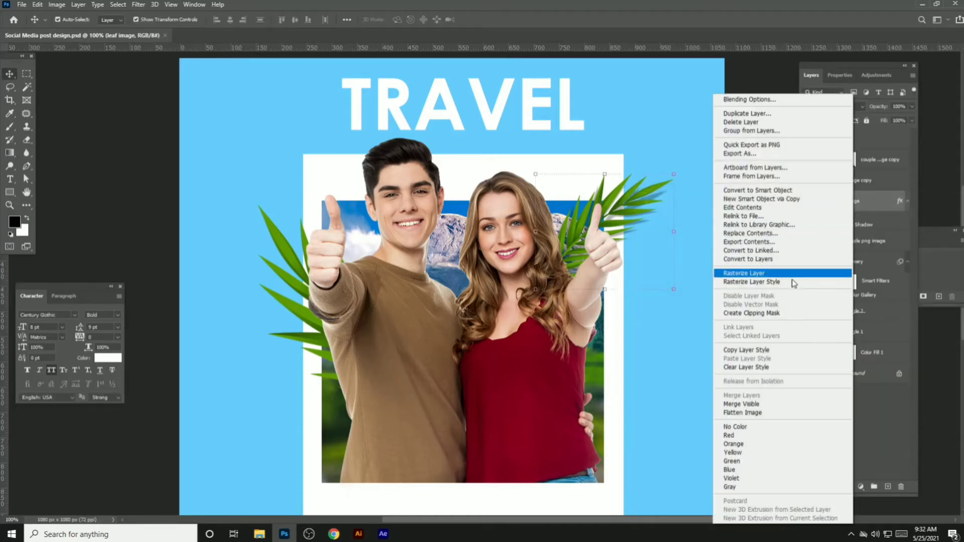
pyautogui.click(763, 350)
pyautogui.click(282, 249)
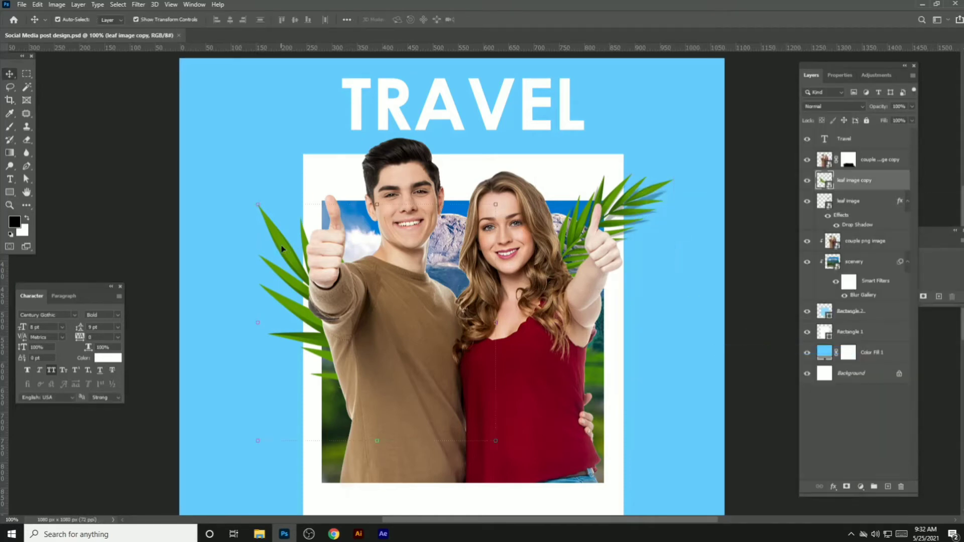
pyautogui.rightClick(879, 178)
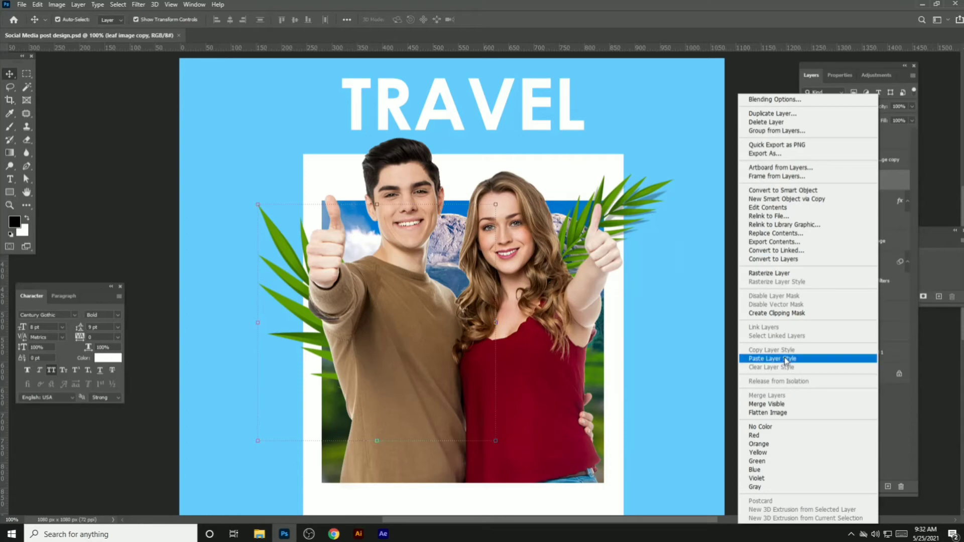
pyautogui.click(783, 360)
pyautogui.click(120, 151)
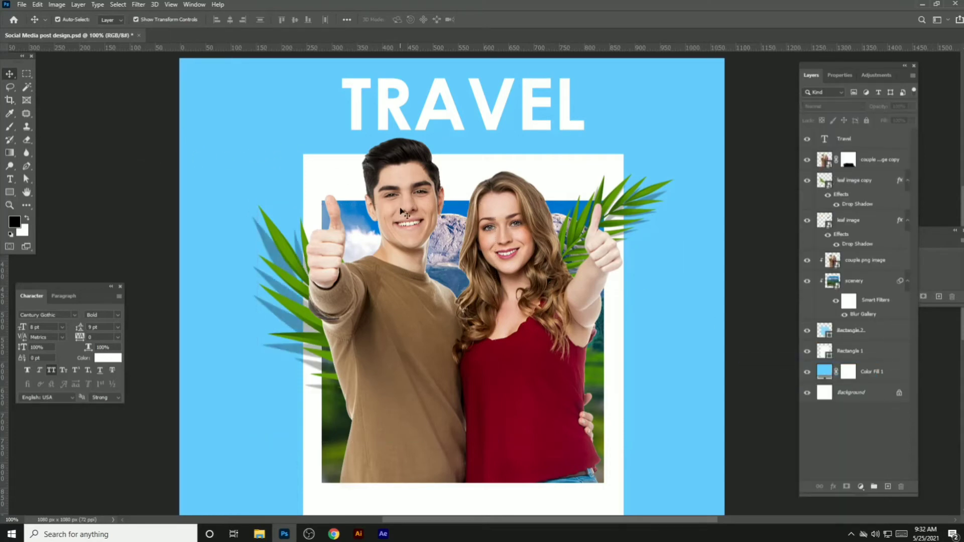
# Add an Inner Shadow layer style to the Rectangle 2 photo area
pyautogui.moveTo(439, 285); pyautogui.dragTo(423, 158)
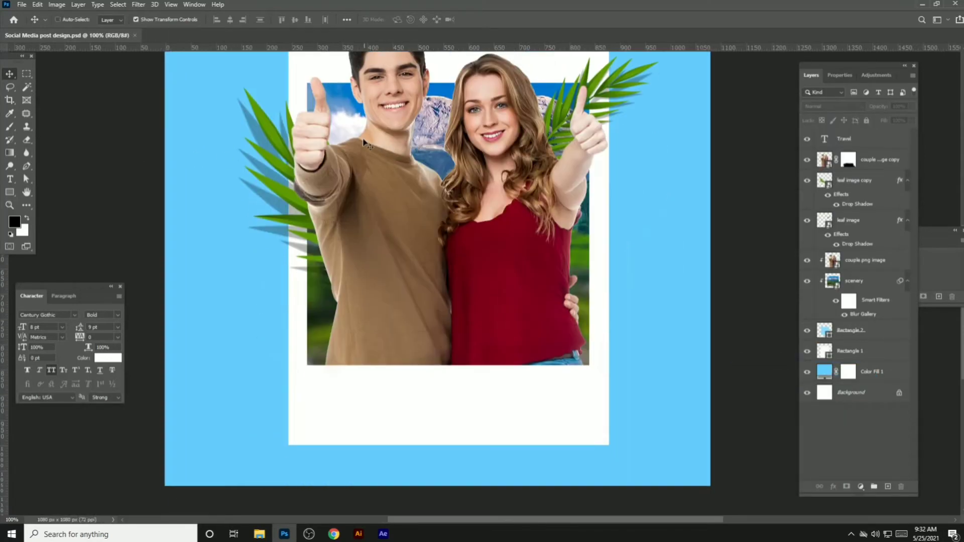
pyautogui.moveTo(360, 217); pyautogui.dragTo(355, 201)
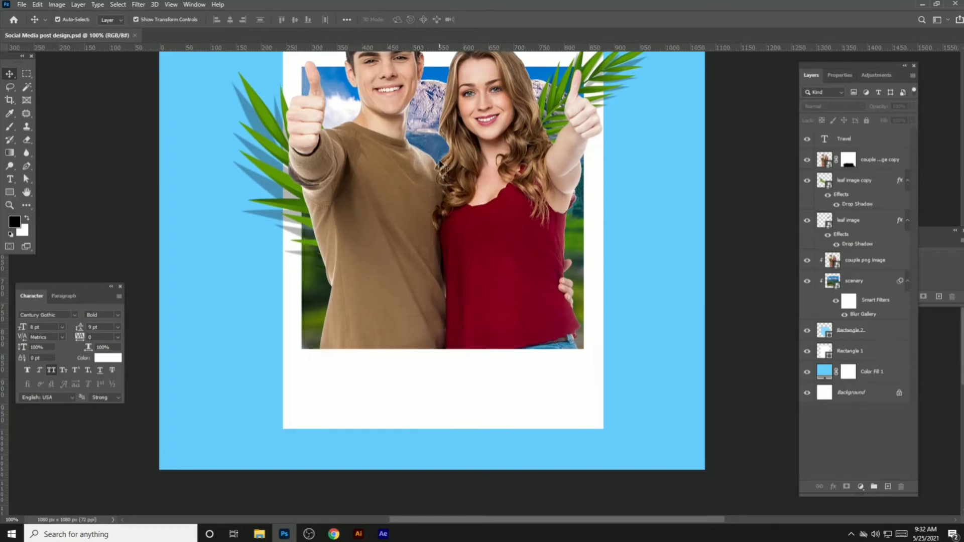
pyautogui.moveTo(426, 158); pyautogui.dragTo(417, 192)
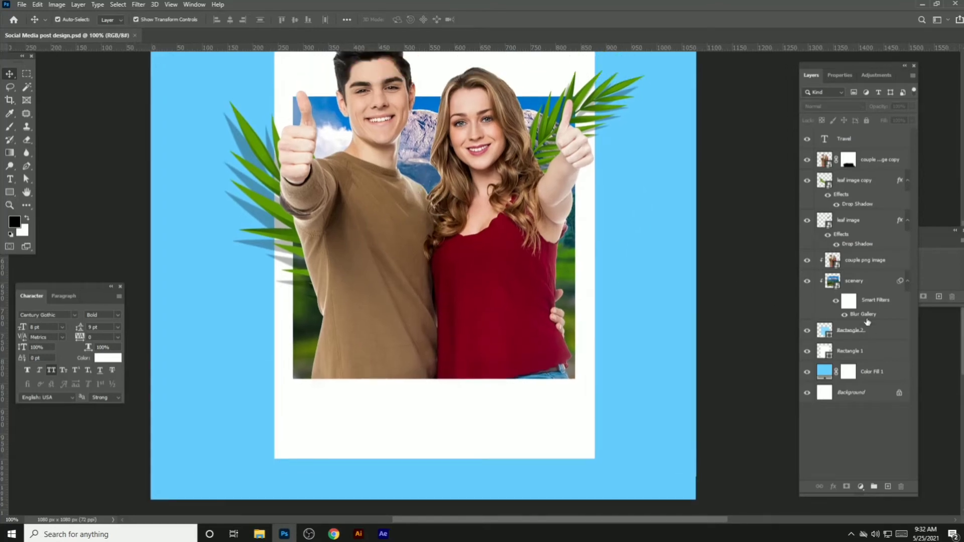
pyautogui.click(874, 334)
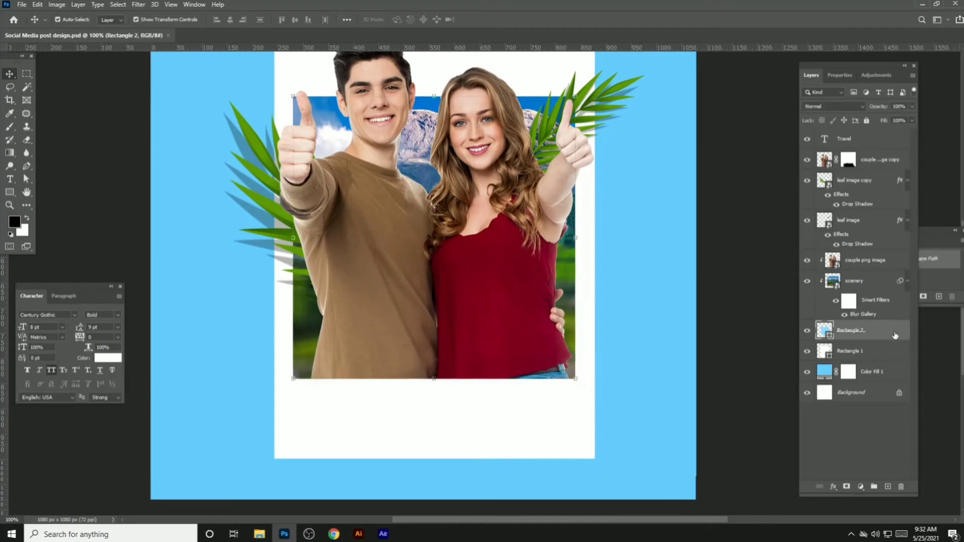
pyautogui.doubleClick(894, 335)
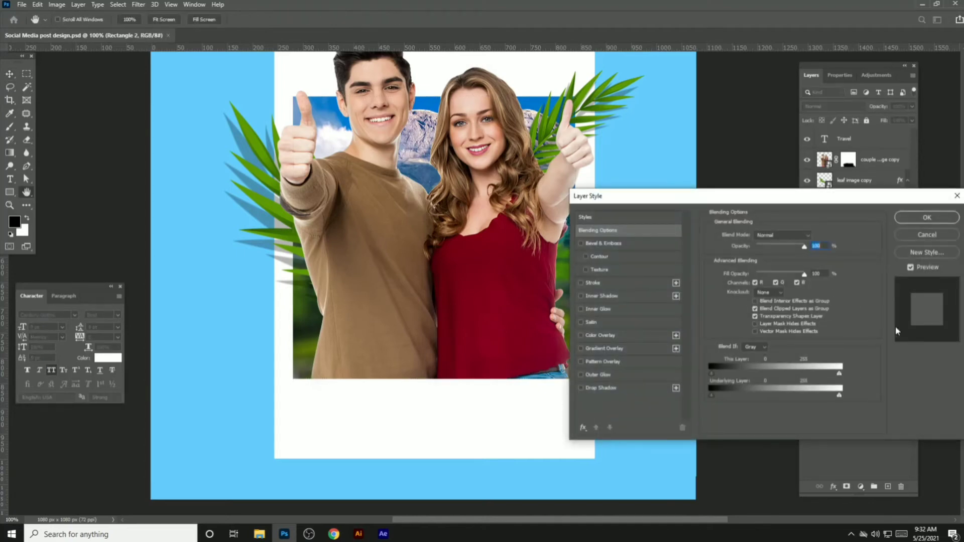
pyautogui.click(955, 197)
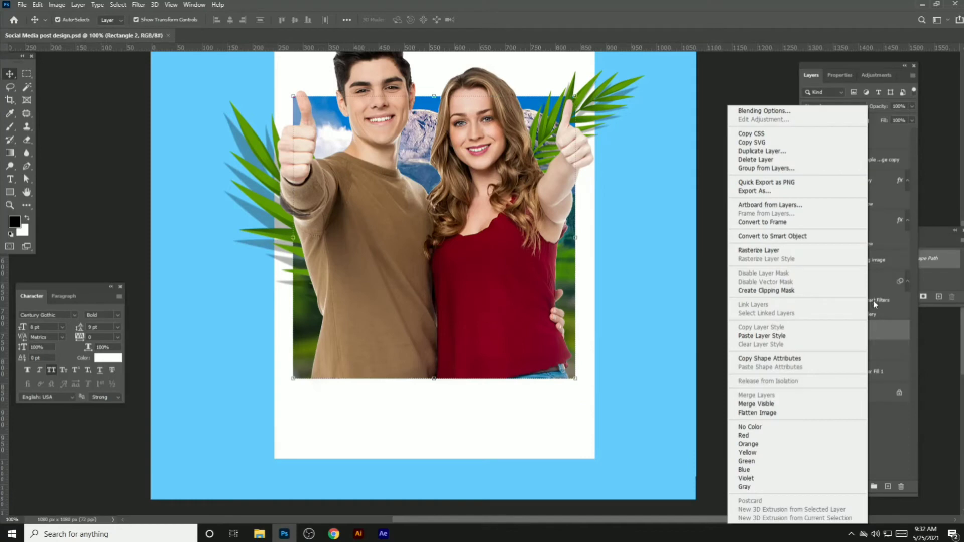
pyautogui.click(763, 111)
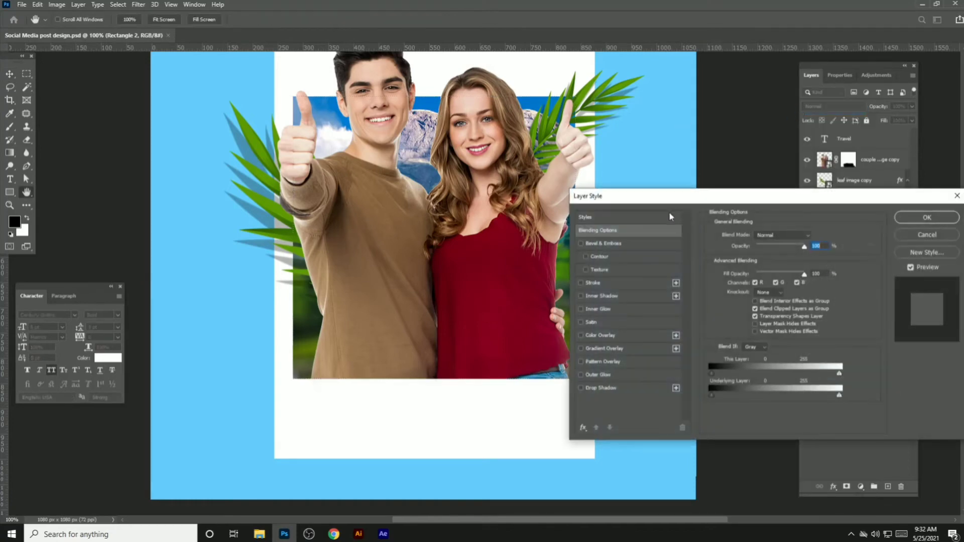
pyautogui.moveTo(651, 199); pyautogui.dragTo(681, 93)
pyautogui.click(652, 190)
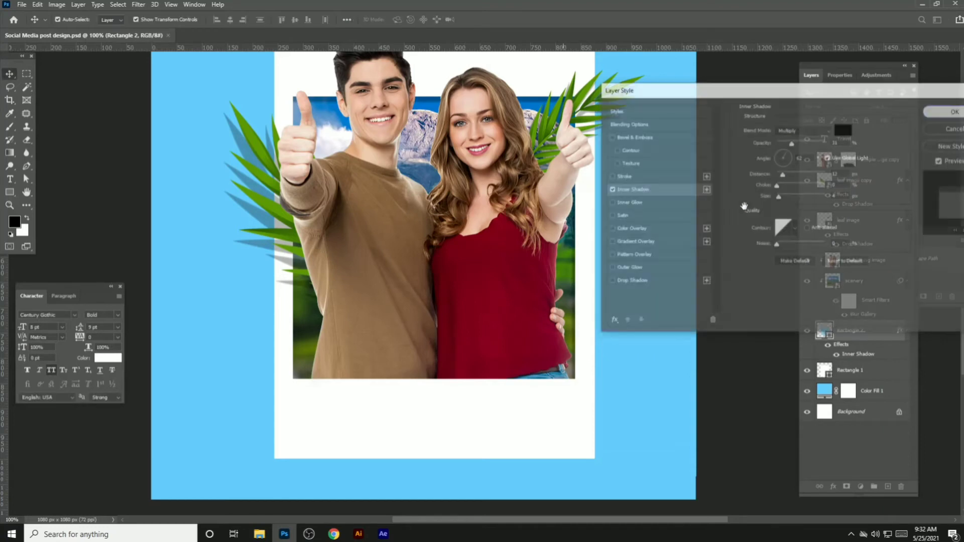
pyautogui.press('Return')
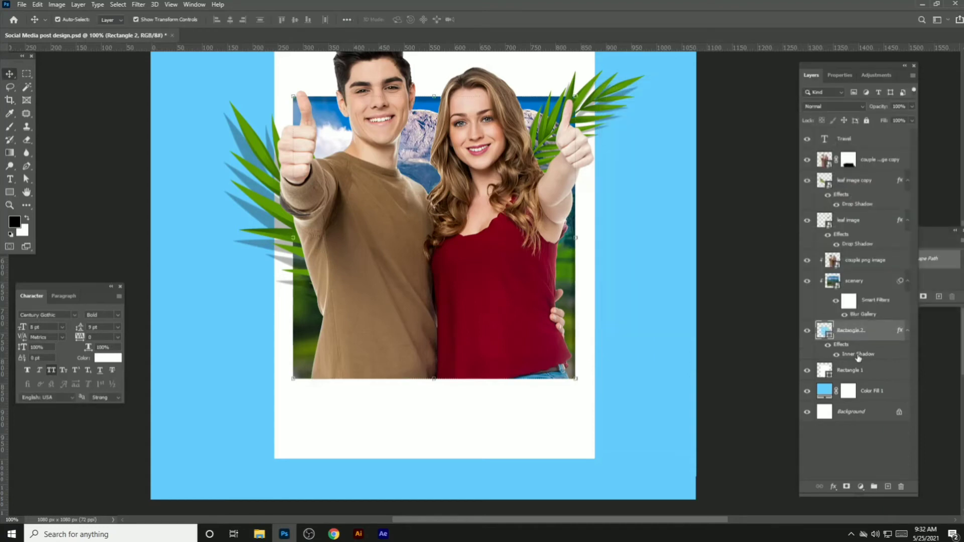
# Reduce the Rectangle 2 inner shadow's distance for a subtler effect
pyautogui.doubleClick(858, 355)
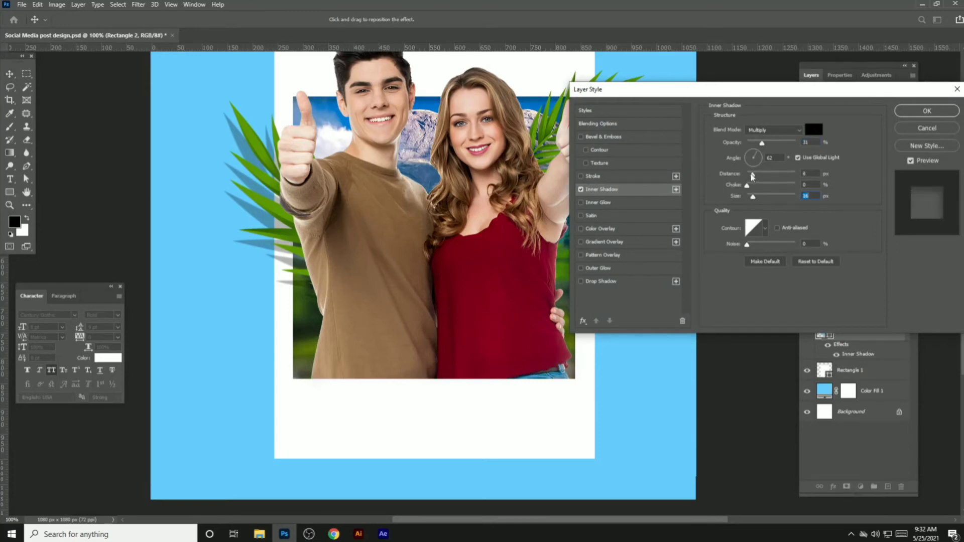
pyautogui.moveTo(753, 177); pyautogui.dragTo(774, 182)
pyautogui.click(937, 111)
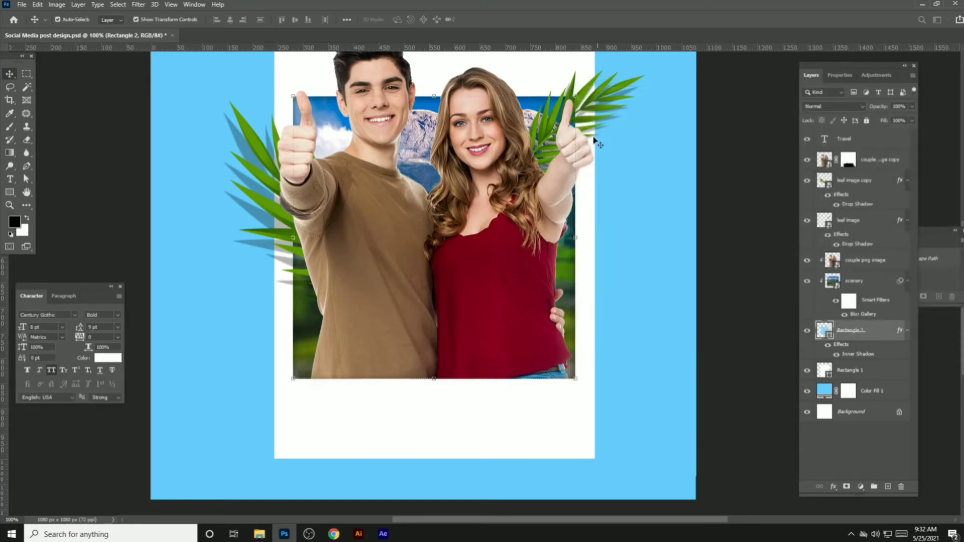
# Zoom out to review the whole post, then select the top couple photo layer
pyautogui.scroll(2, 139, 140)
pyautogui.click(139, 141)
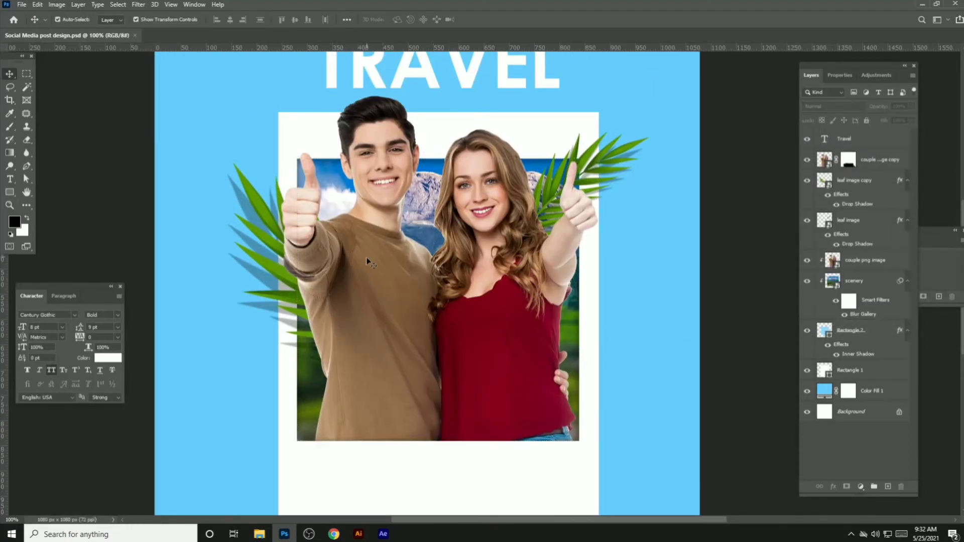
pyautogui.scroll(-5, 367, 261)
pyautogui.scroll(-1, 366, 261)
pyautogui.scroll(-2, 368, 260)
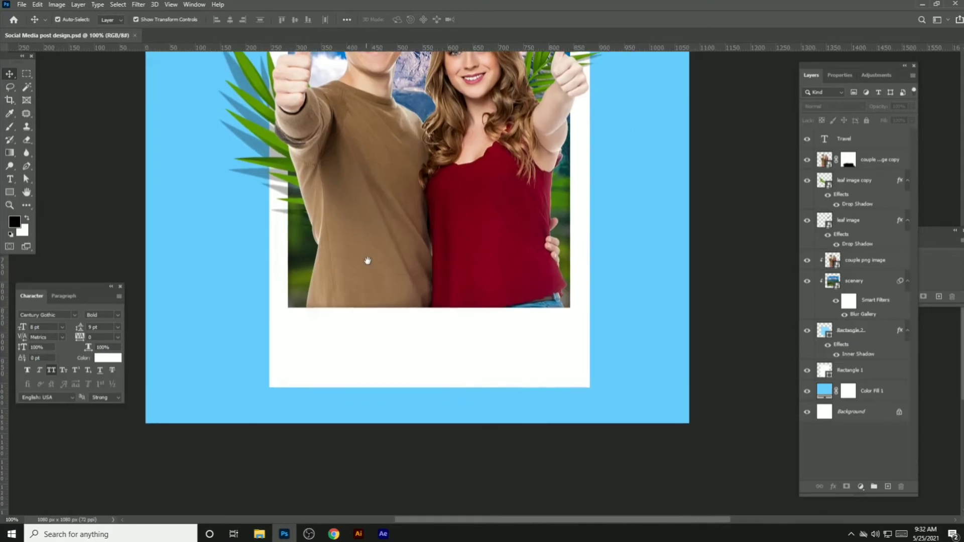
pyautogui.scroll(-1, 368, 260)
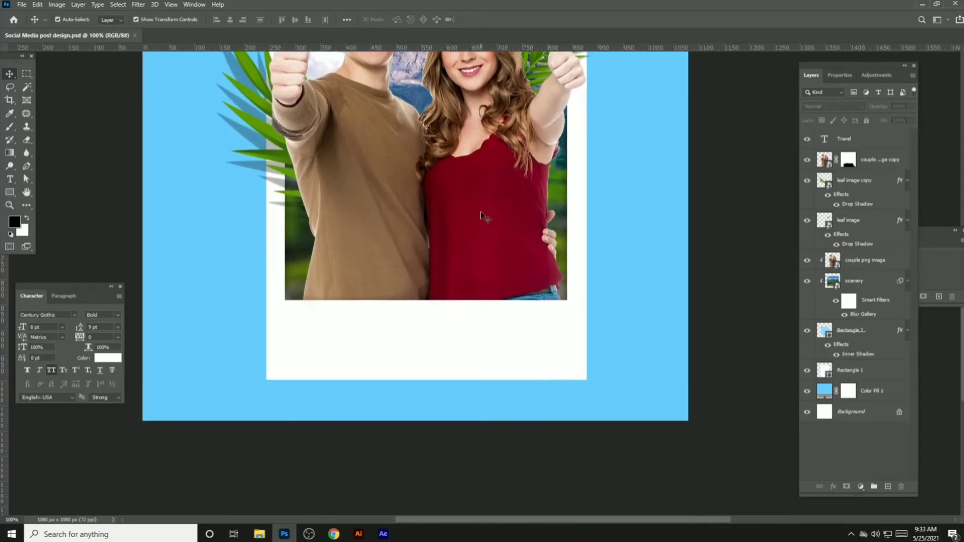
pyautogui.hotkey('ctrl', '-')
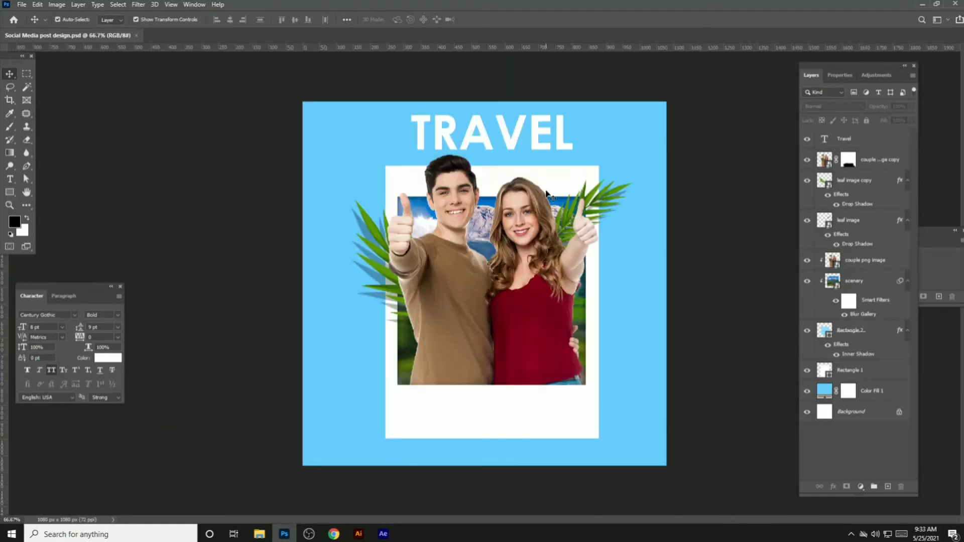
pyautogui.click(500, 135)
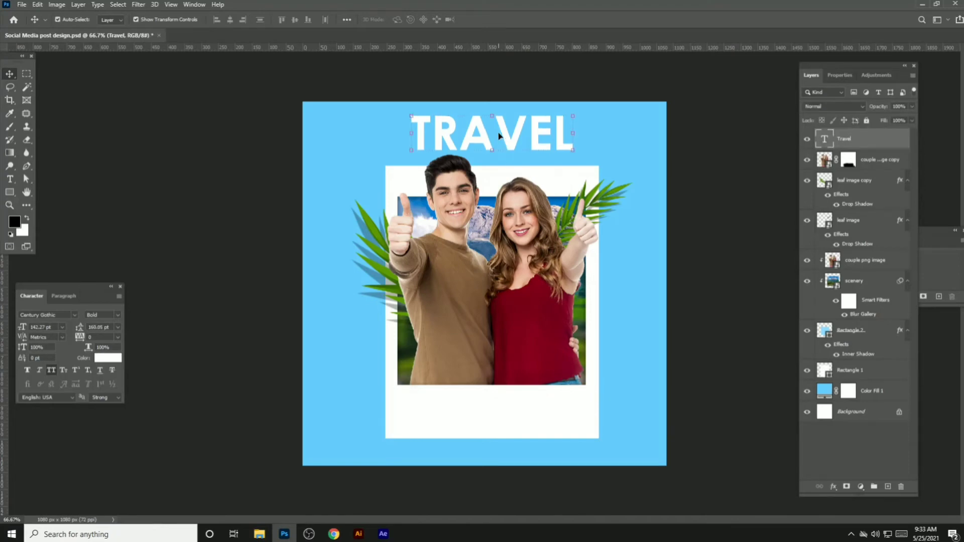
pyautogui.click(716, 179)
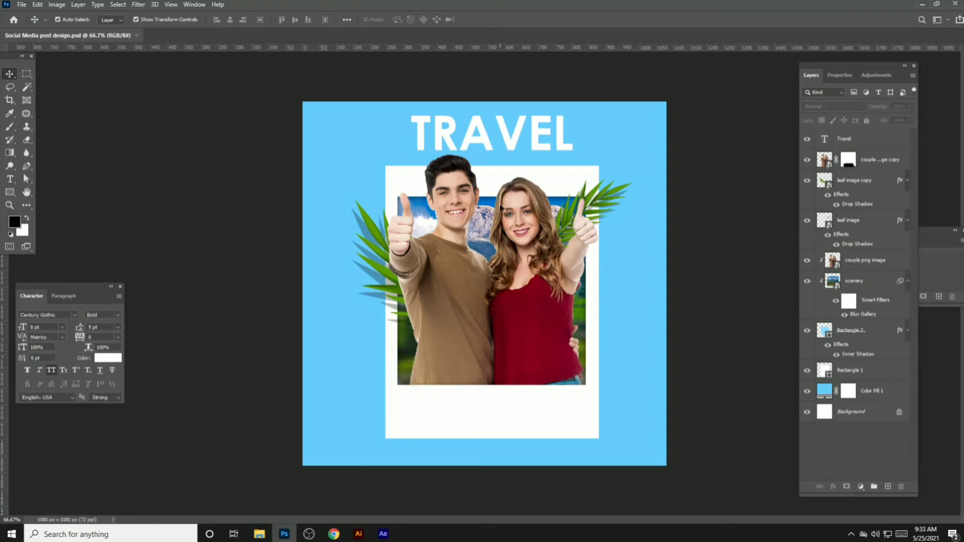
pyautogui.click(584, 240)
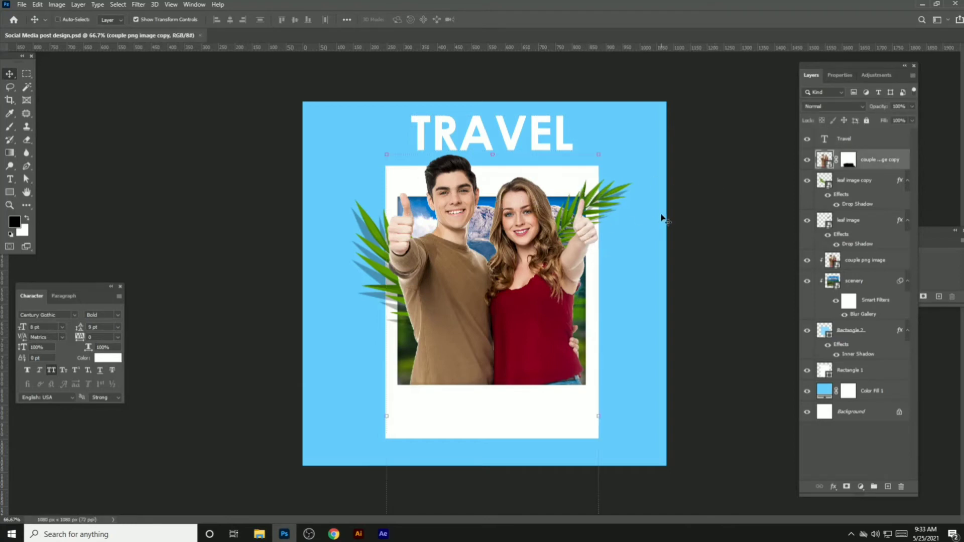
# Apply Levels to the couple photo with midtones 0.84 and highlights 231
pyautogui.hotkey('ctrl', 'l')
pyautogui.moveTo(453, 98); pyautogui.dragTo(738, 124)
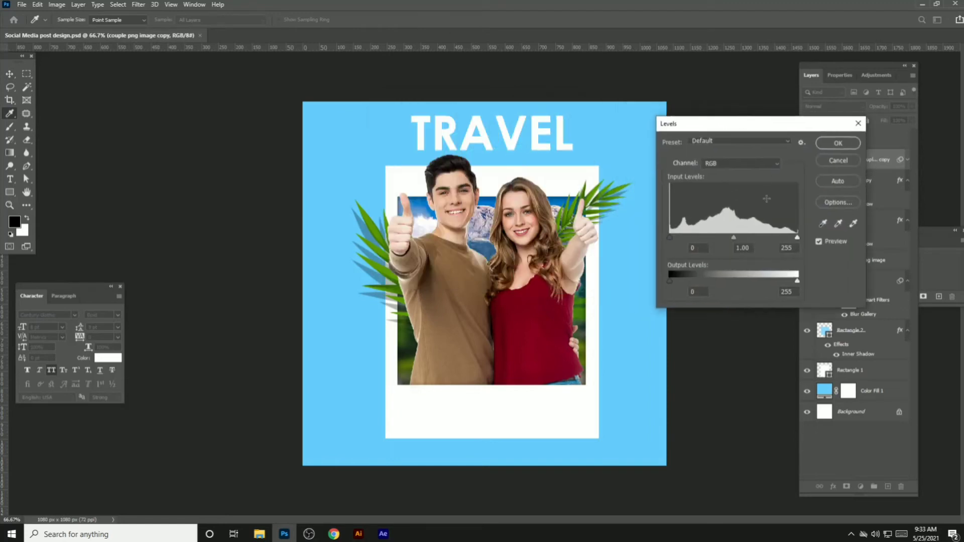
pyautogui.click(746, 239)
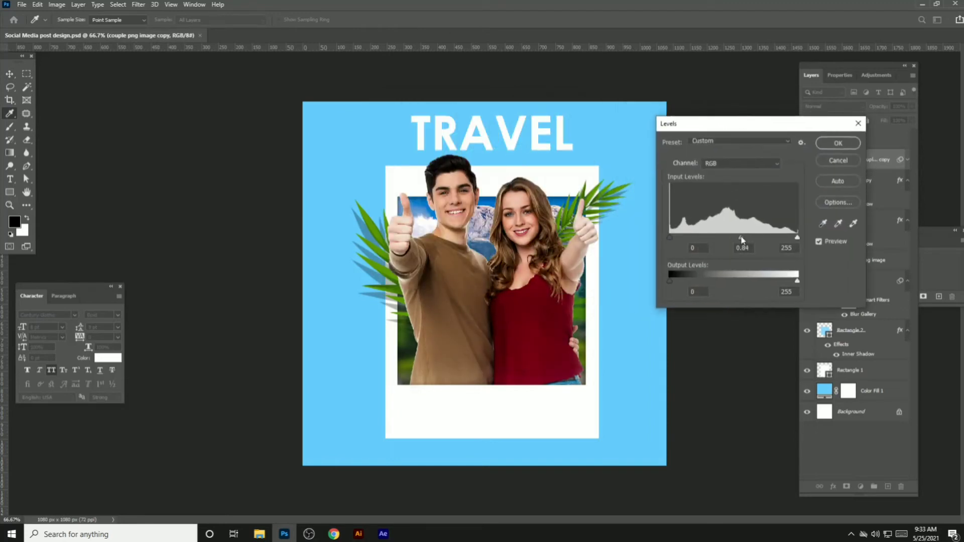
pyautogui.moveTo(742, 240); pyautogui.dragTo(786, 238)
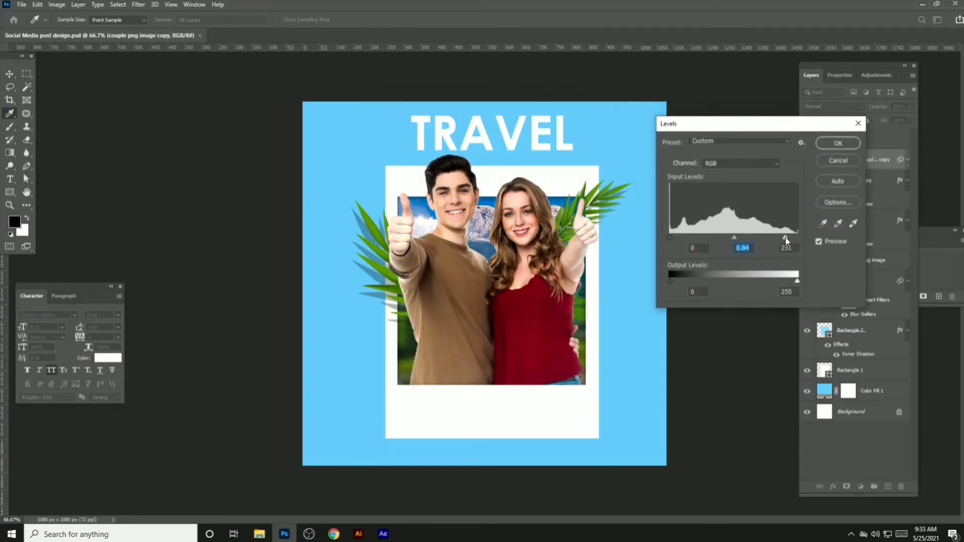
pyautogui.click(837, 144)
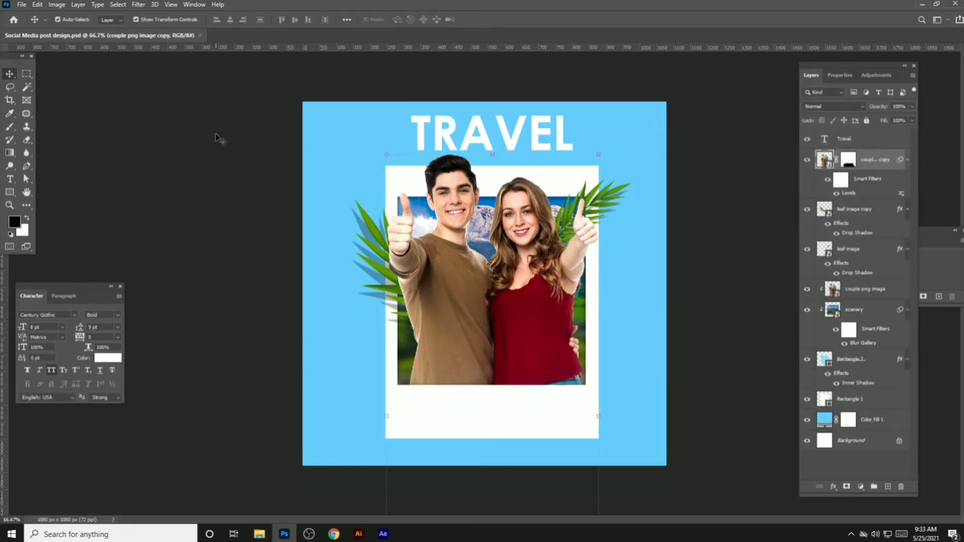
pyautogui.click(286, 146)
# Select the framed couple photo layers with their leaves and scale them down together
pyautogui.click(546, 145)
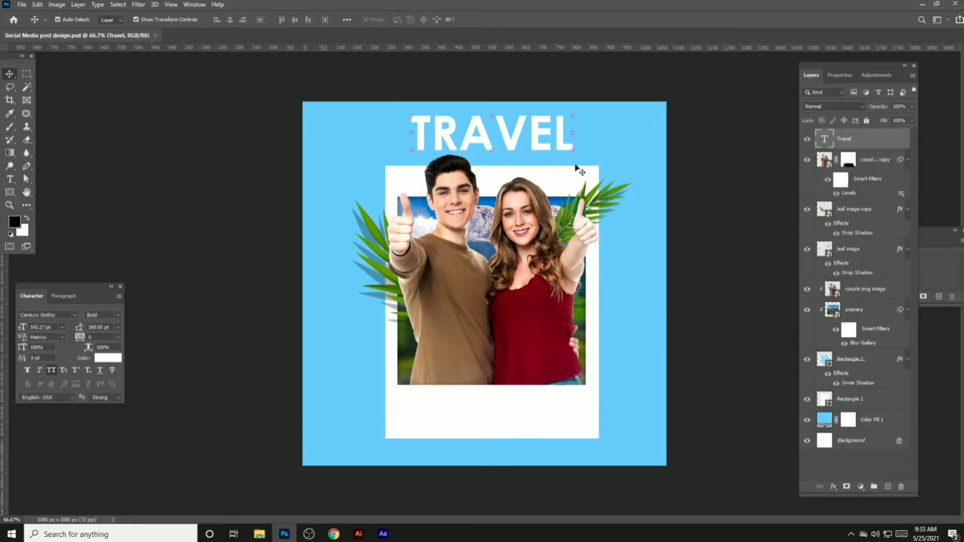
pyautogui.click(365, 201)
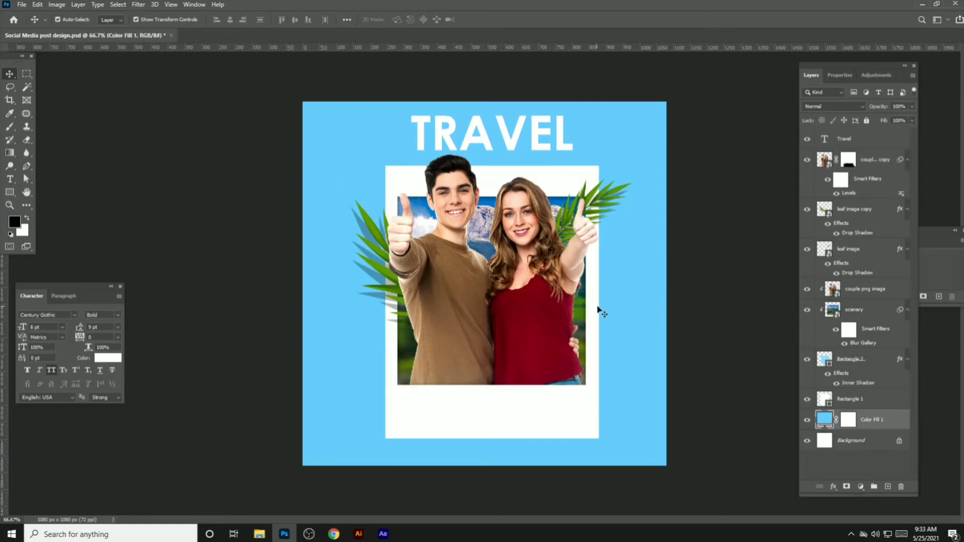
pyautogui.click(863, 161)
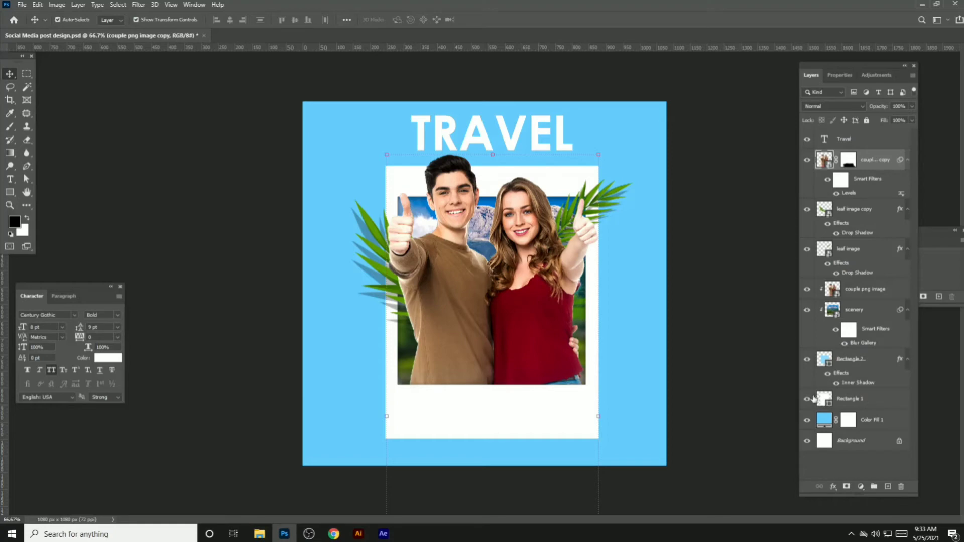
pyautogui.keyDown('shift'); pyautogui.click(856, 403); pyautogui.keyUp('shift')
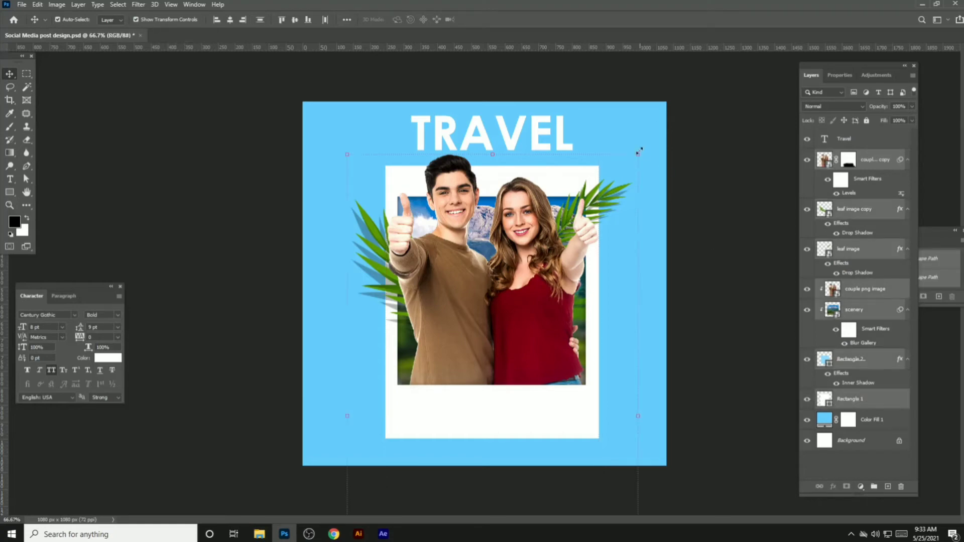
pyautogui.click(637, 154)
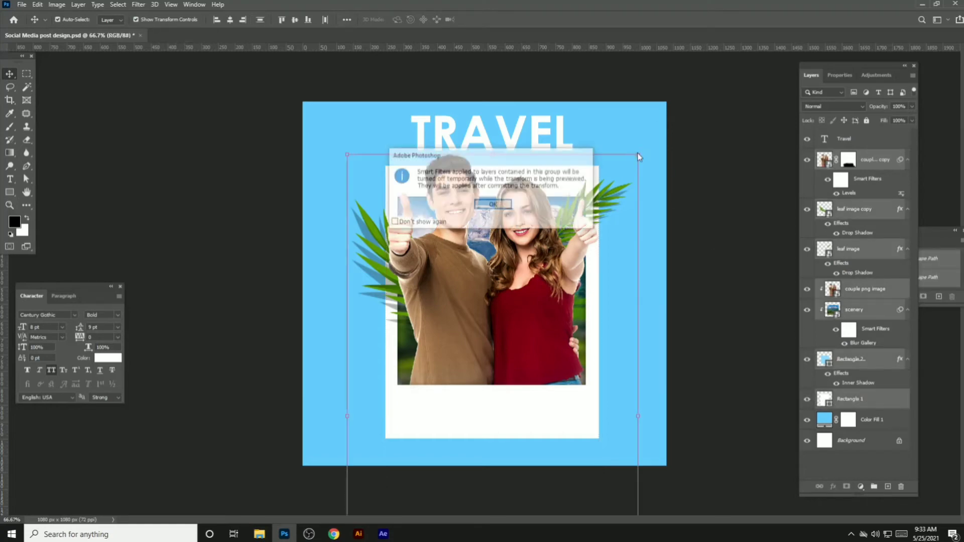
pyautogui.click(393, 223)
pyautogui.click(493, 205)
pyautogui.moveTo(637, 154)
pyautogui.mouseDown()
pyautogui.moveTo(583, 164)
pyautogui.moveTo(601, 221)
pyautogui.moveTo(585, 238)
pyautogui.mouseUp()
pyautogui.moveTo(510, 336)
pyautogui.mouseDown()
pyautogui.moveTo(532, 274)
pyautogui.moveTo(532, 284)
pyautogui.mouseUp()
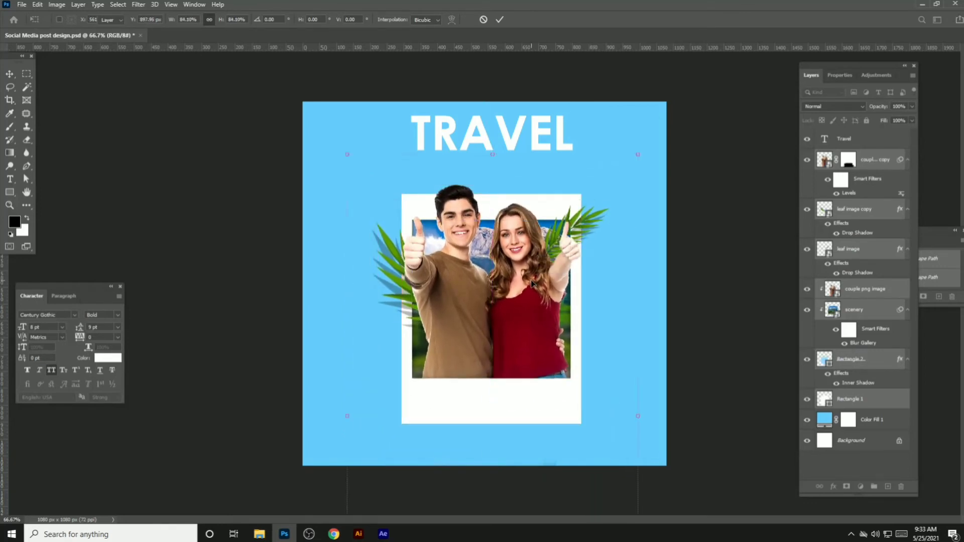
pyautogui.press('Return')
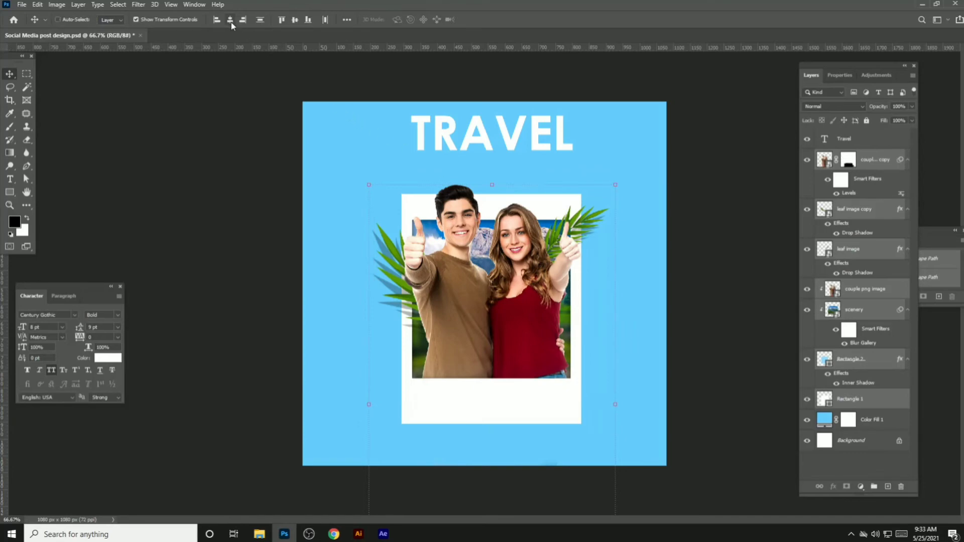
# Group the photo layers and centre the group horizontally on the canvas
pyautogui.hotkey('ctrl', 'g')
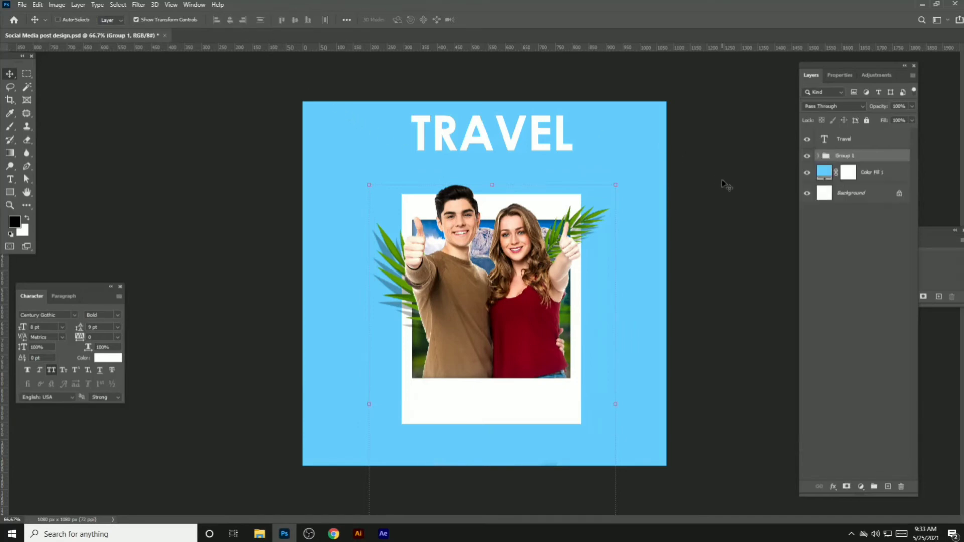
pyautogui.hotkey('ctrl', 'a')
pyautogui.click(230, 20)
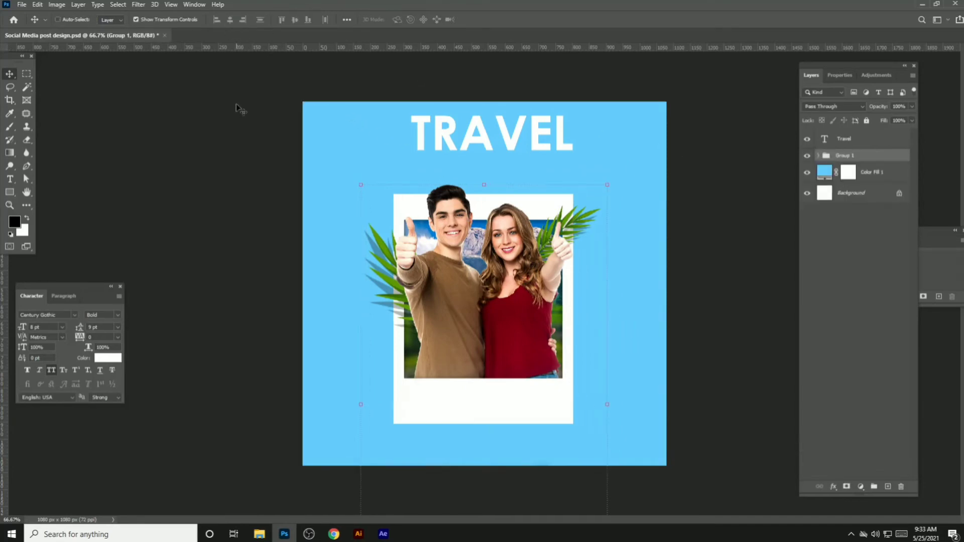
pyautogui.hotkey('ctrl', 'd')
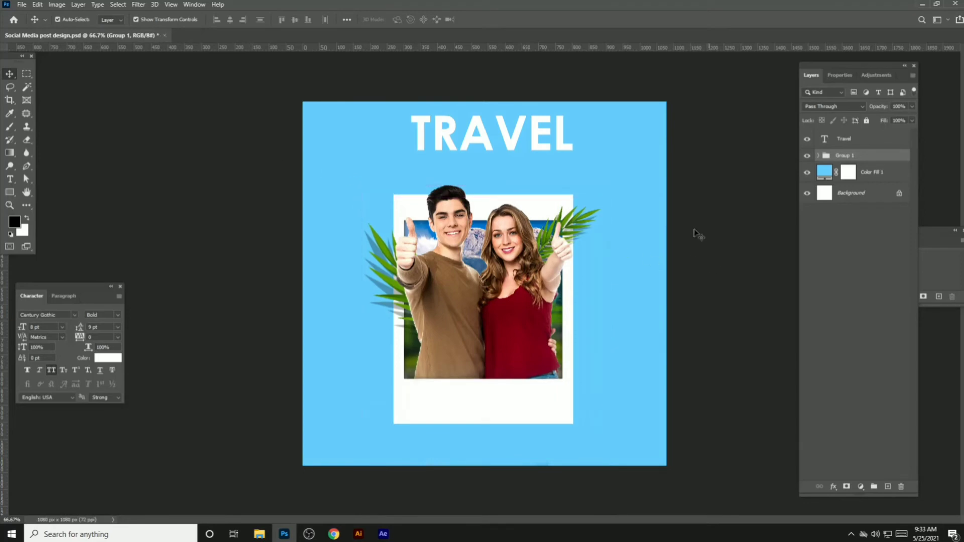
pyautogui.click(695, 233)
# Drag the cloud image onto the canvas and size it beside the TRAVEL heading
pyautogui.click(263, 536)
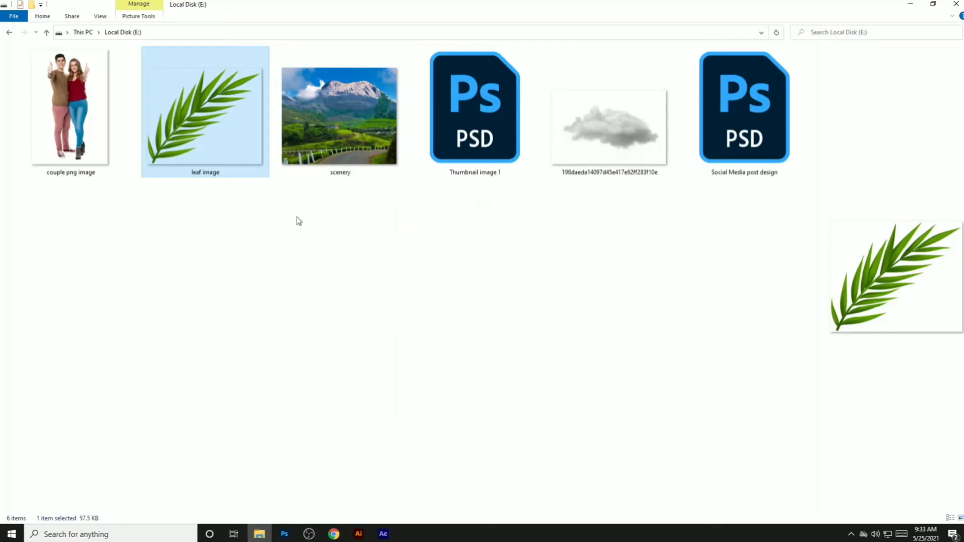
pyautogui.moveTo(610, 126)
pyautogui.mouseDown()
pyautogui.moveTo(279, 524)
pyautogui.moveTo(540, 173)
pyautogui.mouseUp()
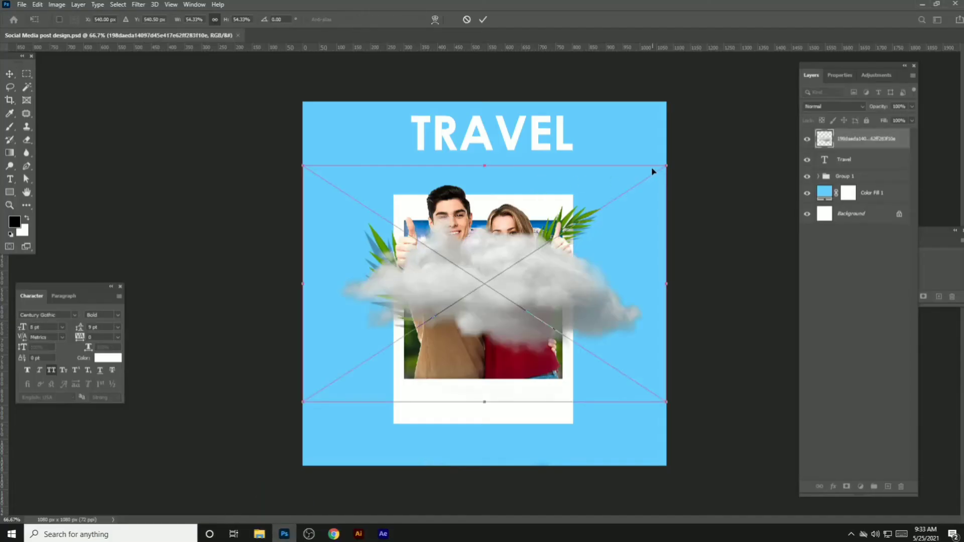
pyautogui.moveTo(652, 172); pyautogui.dragTo(337, 333)
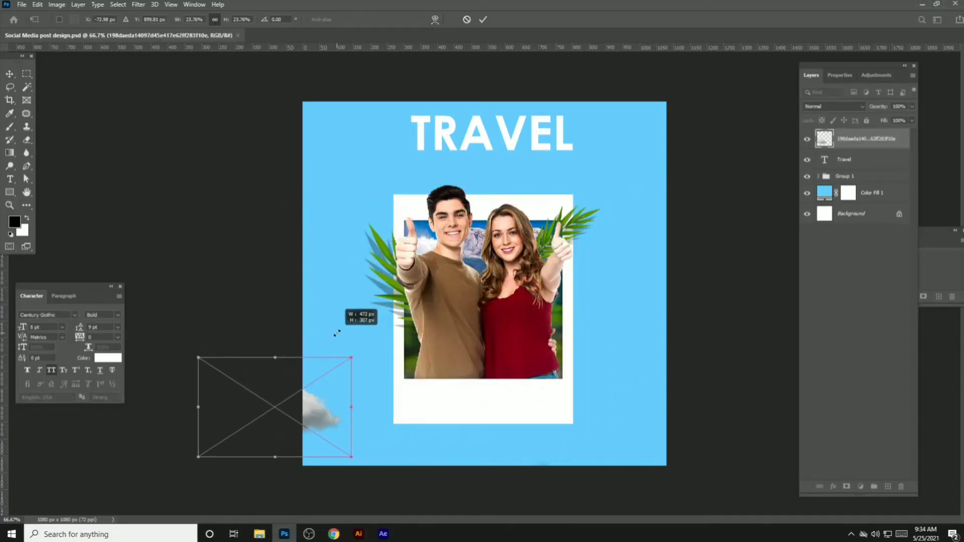
pyautogui.moveTo(302, 396); pyautogui.dragTo(579, 189)
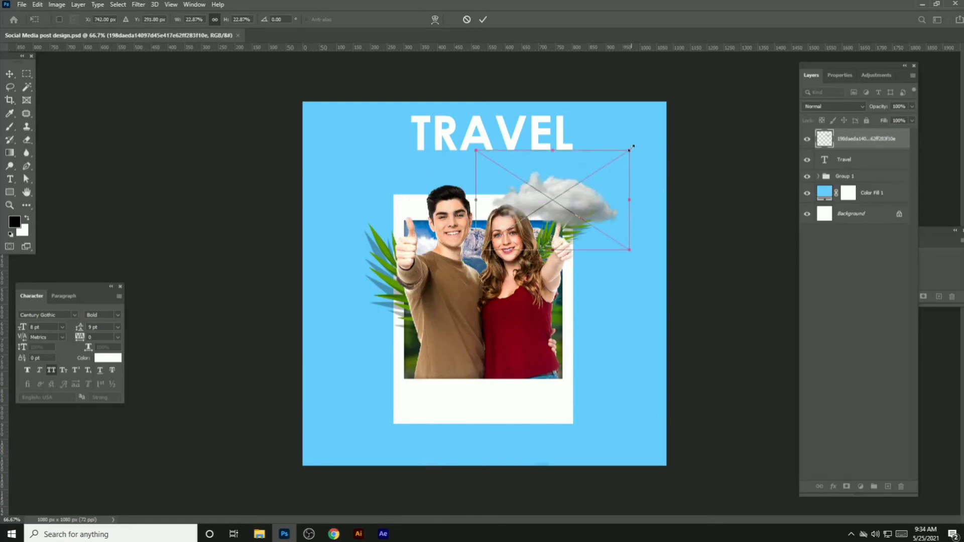
pyautogui.moveTo(633, 146); pyautogui.dragTo(671, 121)
pyautogui.moveTo(620, 176)
pyautogui.mouseDown()
pyautogui.moveTo(599, 189)
pyautogui.moveTo(600, 205)
pyautogui.mouseUp()
pyautogui.press('Return')
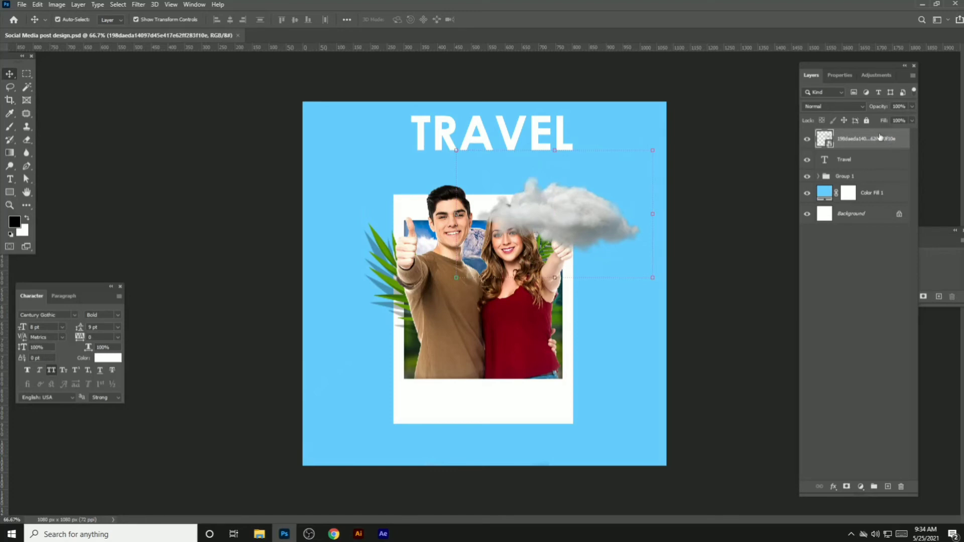
# Rename the new cloud layer to 'cloud'
pyautogui.doubleClick(879, 139)
pyautogui.write('cloud')
pyautogui.press('Return')
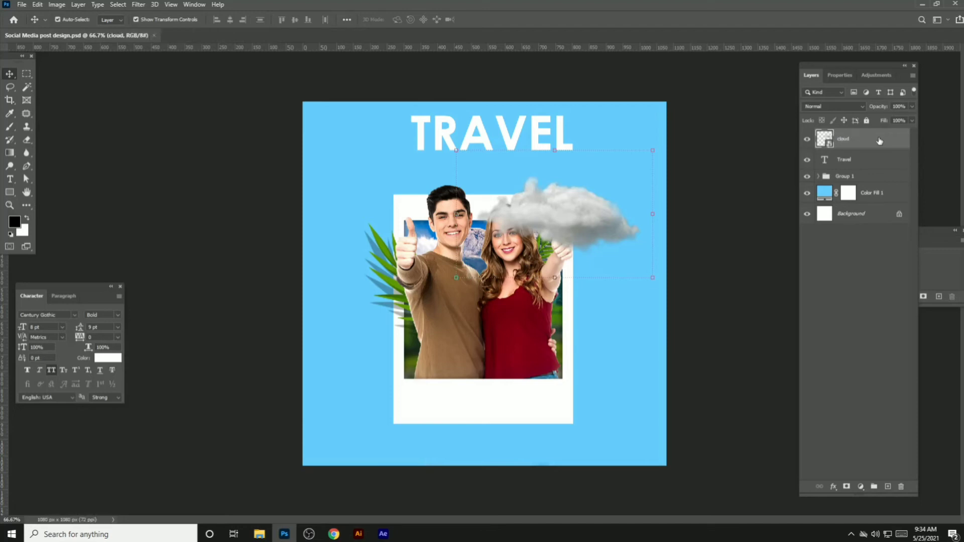
# Set the cloud to 90% opacity and brighten it with Levels white input 213
pyautogui.moveTo(881, 107); pyautogui.dragTo(866, 109)
pyautogui.hotkey('ctrl', 'l')
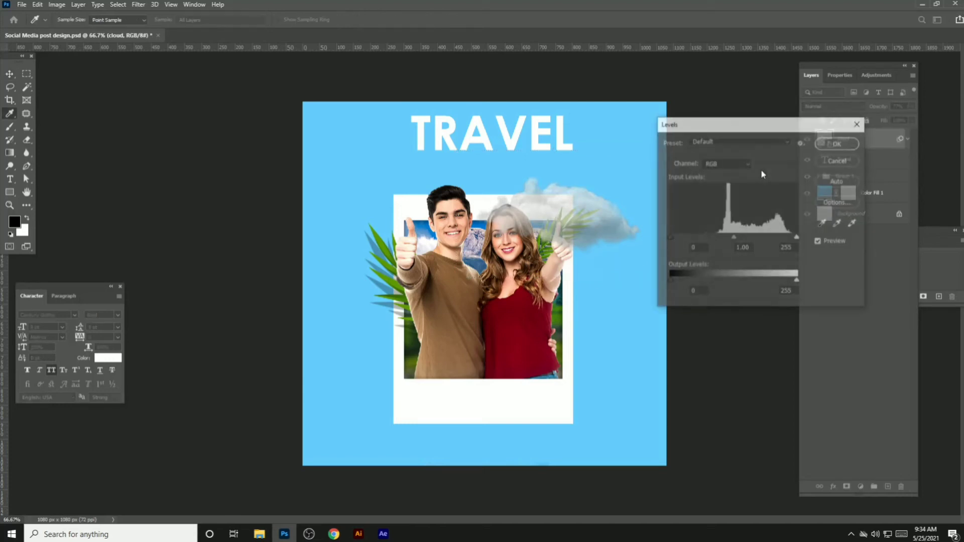
pyautogui.moveTo(797, 238); pyautogui.dragTo(776, 239)
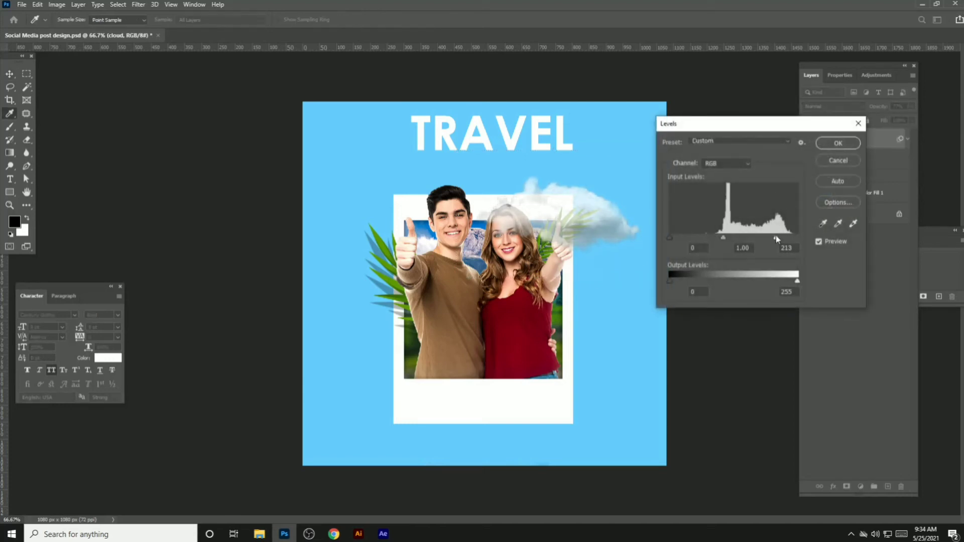
pyautogui.click(838, 143)
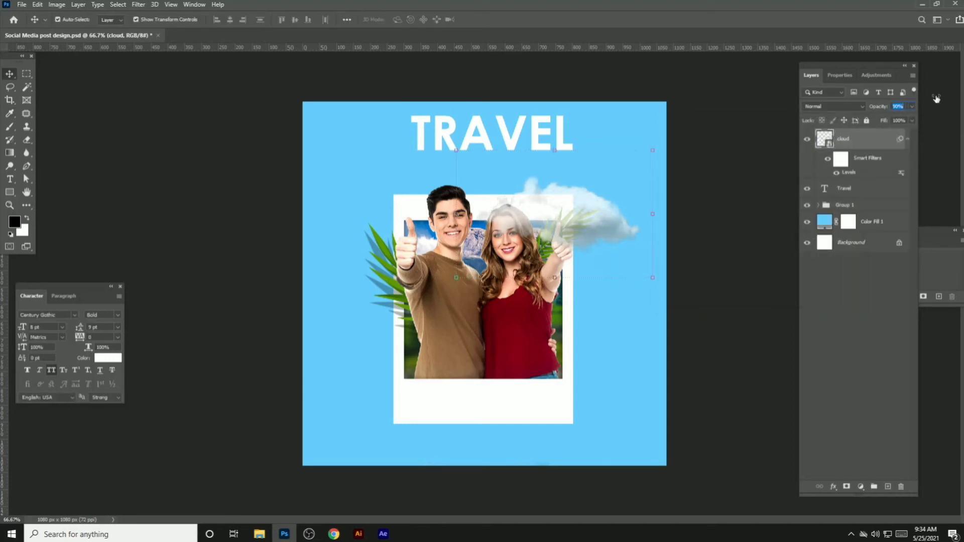
# Restack and move the cloud so it sits just in front of the photo's right edge
pyautogui.hotkey('ctrl', 'shift', '[')
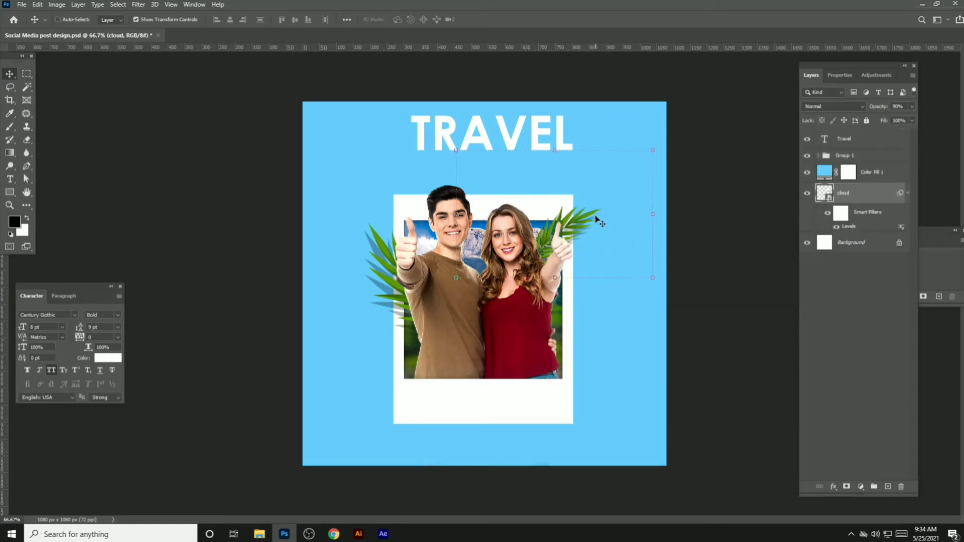
pyautogui.hotkey('ctrl', ']')
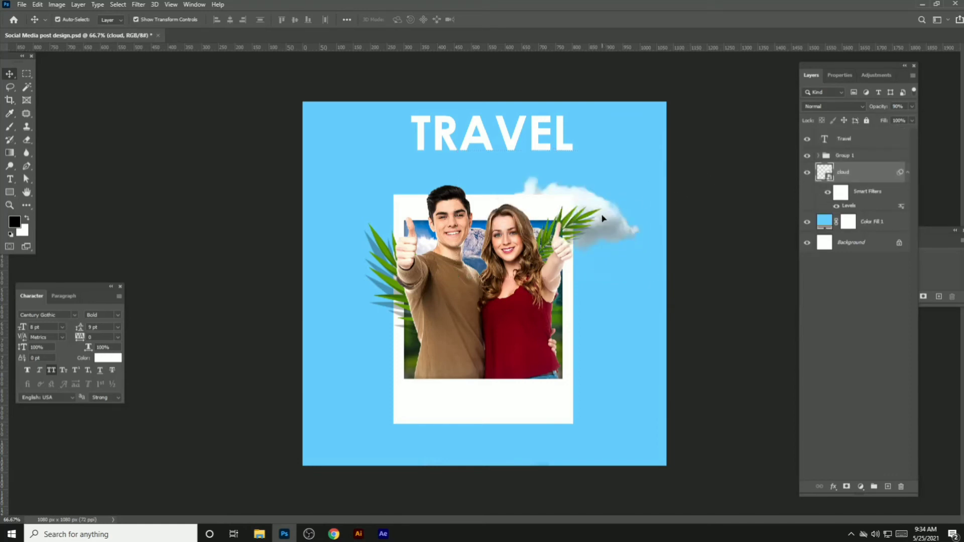
pyautogui.moveTo(602, 218); pyautogui.dragTo(622, 302)
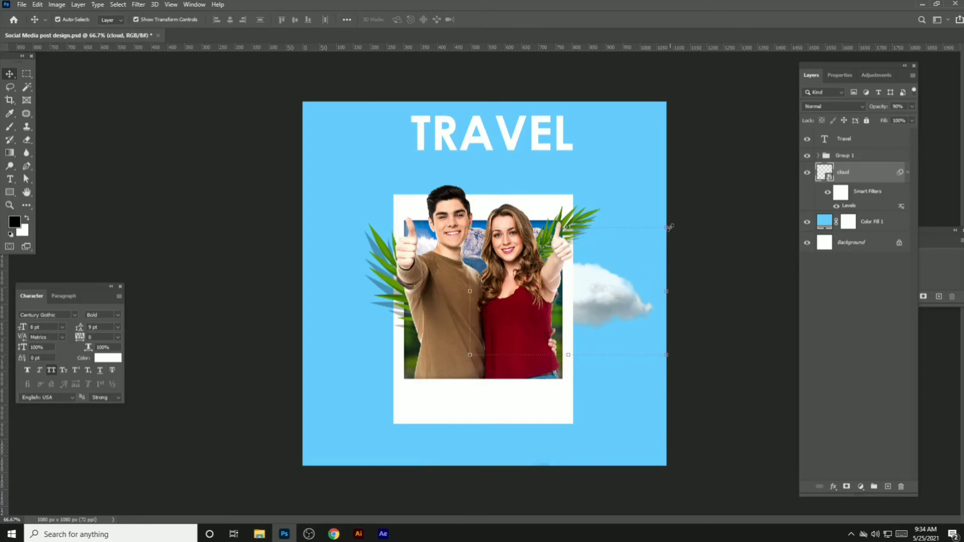
pyautogui.moveTo(669, 226); pyautogui.dragTo(618, 258)
pyautogui.hotkey('ctrl', 'shift', ']')
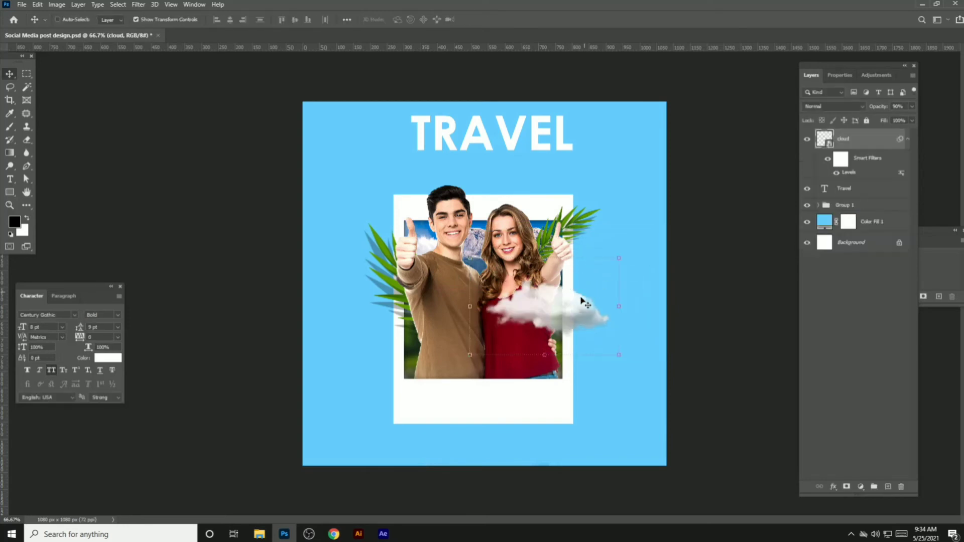
pyautogui.moveTo(583, 301); pyautogui.dragTo(610, 283)
pyautogui.hotkey('ctrl', '[')
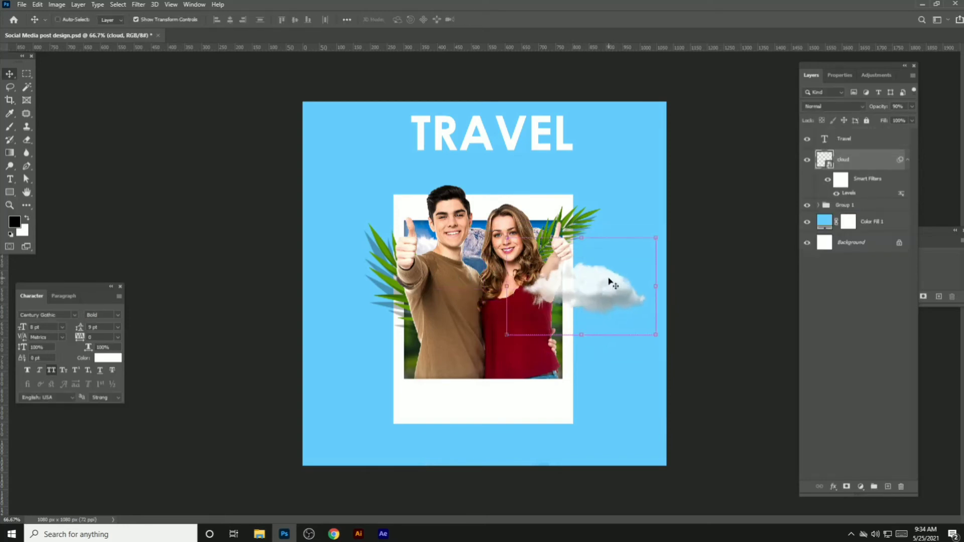
pyautogui.hotkey('ctrl', '[')
pyautogui.hotkey('ctrl', ']')
pyautogui.moveTo(603, 274); pyautogui.dragTo(617, 308)
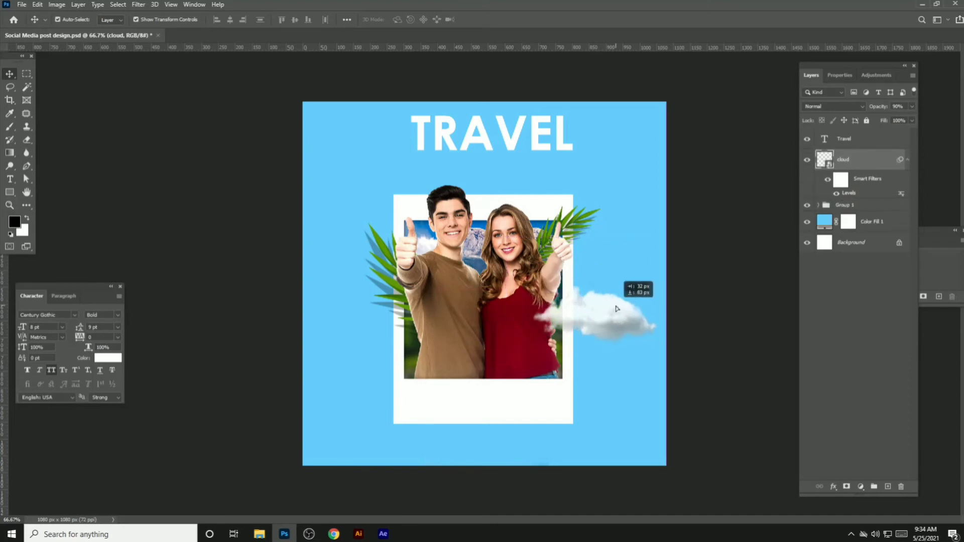
pyautogui.moveTo(617, 308); pyautogui.dragTo(612, 304)
# Shrink the cloud slightly and drag a duplicate beside the man's shoulder
pyautogui.hotkey('ctrl', 't')
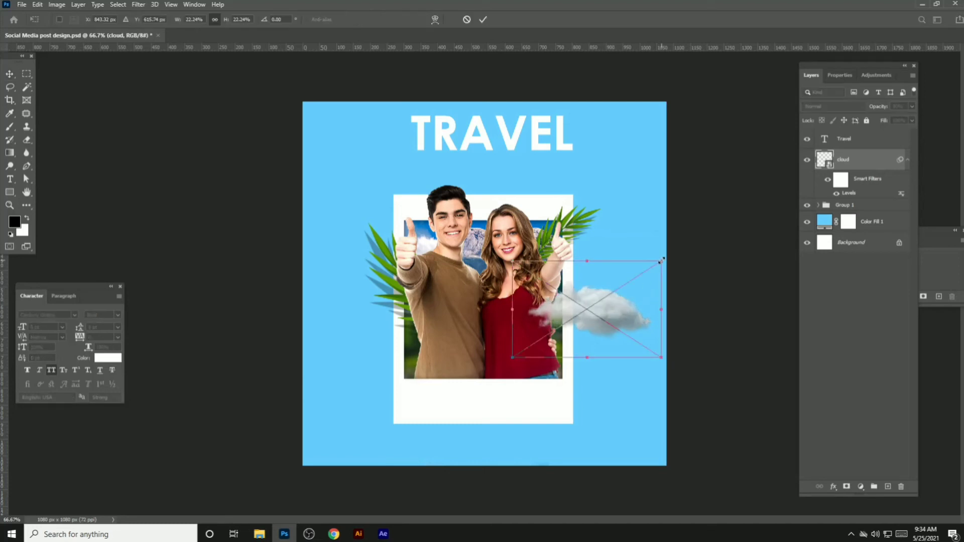
pyautogui.moveTo(661, 260); pyautogui.dragTo(628, 283)
pyautogui.press('Return')
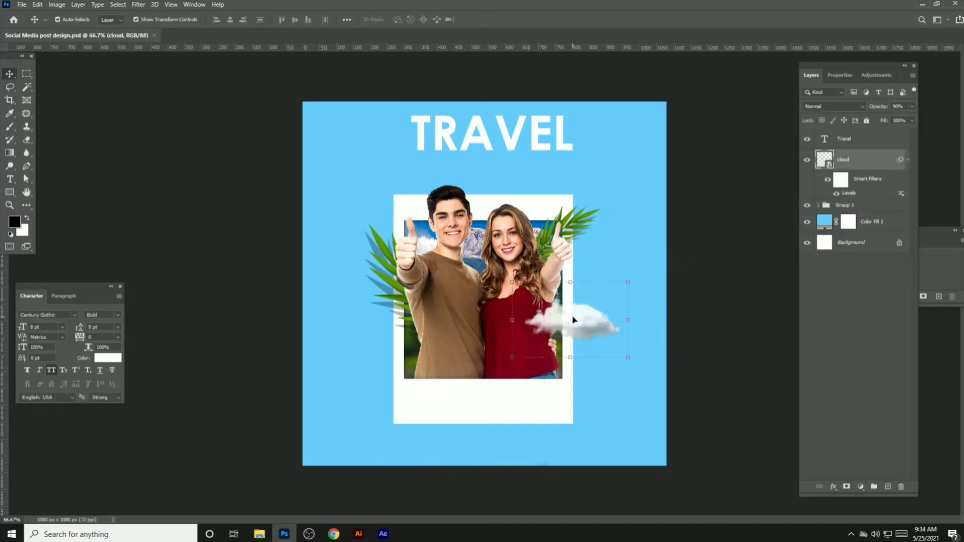
pyautogui.moveTo(573, 320); pyautogui.dragTo(396, 330)
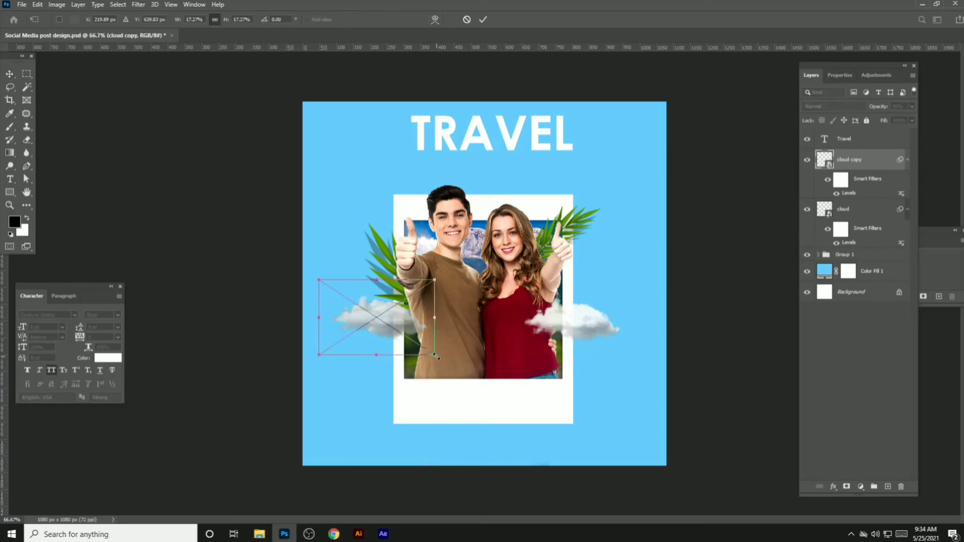
# Enlarge and fade the copied cloud, tuck it behind the framed photo, and save
pyautogui.moveTo(433, 356); pyautogui.dragTo(525, 415)
pyautogui.hotkey('ctrl', '[')
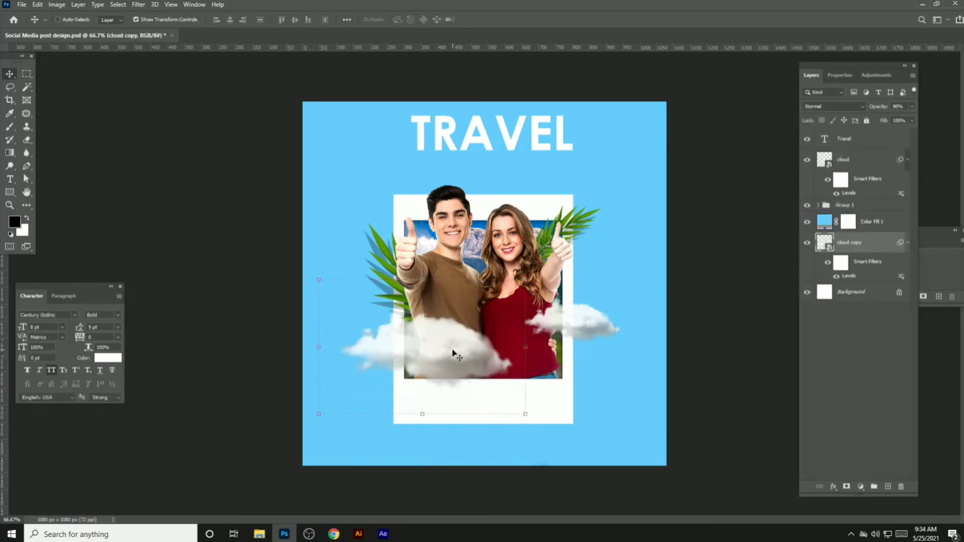
pyautogui.hotkey('ctrl', '[')
pyautogui.hotkey('ctrl', ']')
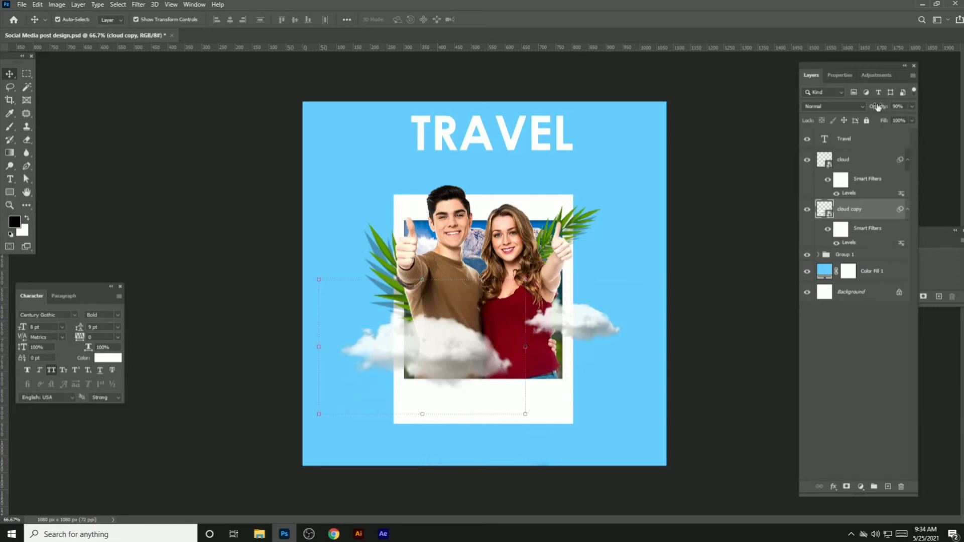
pyautogui.moveTo(877, 107); pyautogui.dragTo(859, 107)
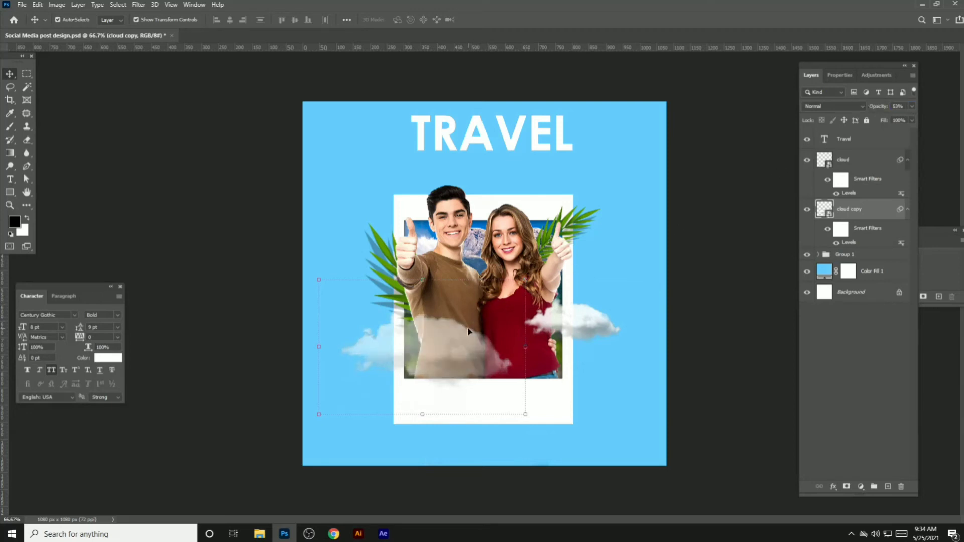
pyautogui.moveTo(468, 332); pyautogui.dragTo(441, 340)
pyautogui.hotkey('ctrl', '[')
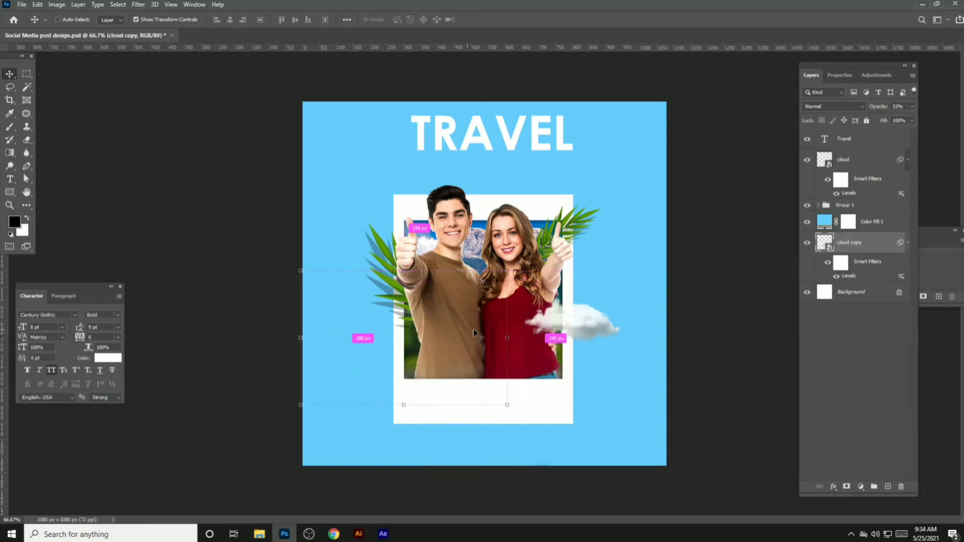
pyautogui.click(232, 225)
pyautogui.hotkey('ctrl', 's')
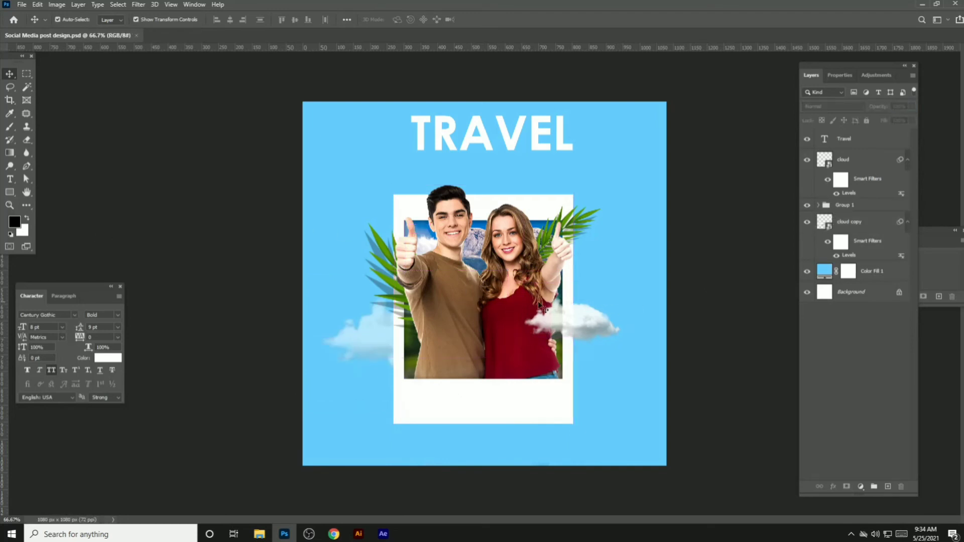
# Duplicate the cloud into a smaller copy beside the woman's raised hand
pyautogui.moveTo(597, 271)
pyautogui.mouseDown()
pyautogui.moveTo(590, 134)
pyautogui.moveTo(571, 177)
pyautogui.moveTo(604, 258)
pyautogui.mouseUp()
pyautogui.hotkey('ctrl', 't')
pyautogui.press('Return')
pyautogui.click(708, 246)
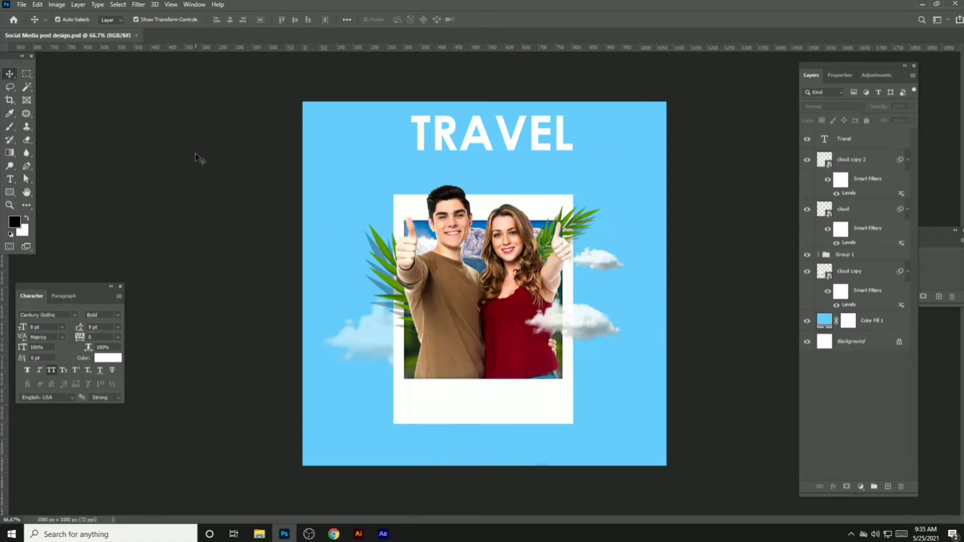
# Nudge the TRAVEL heading down with Shift+Down, centre it horizontally, and save
pyautogui.click(485, 132)
pyautogui.hotkey('shift', 'Down')
pyautogui.hotkey('shift', 'Down')
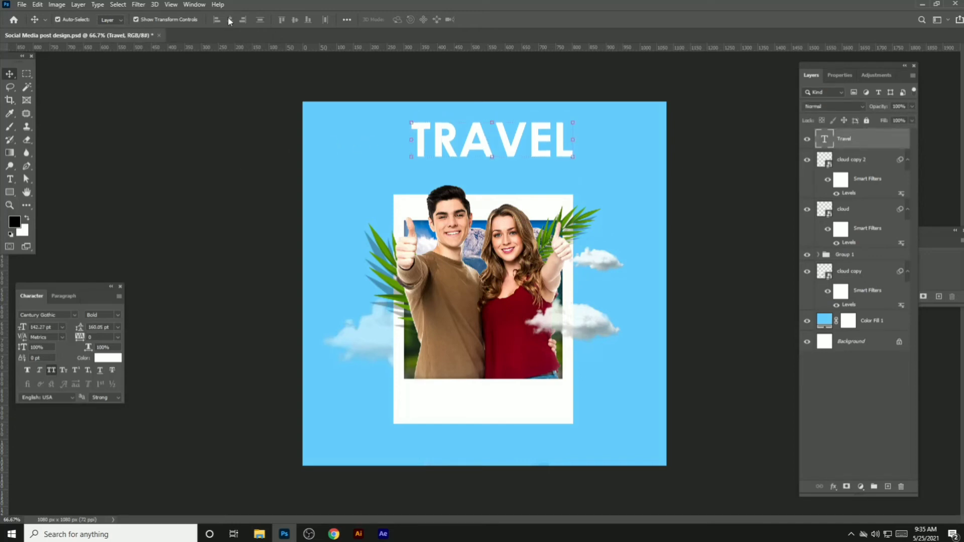
pyautogui.click(230, 20)
pyautogui.hotkey('shift', 'Down')
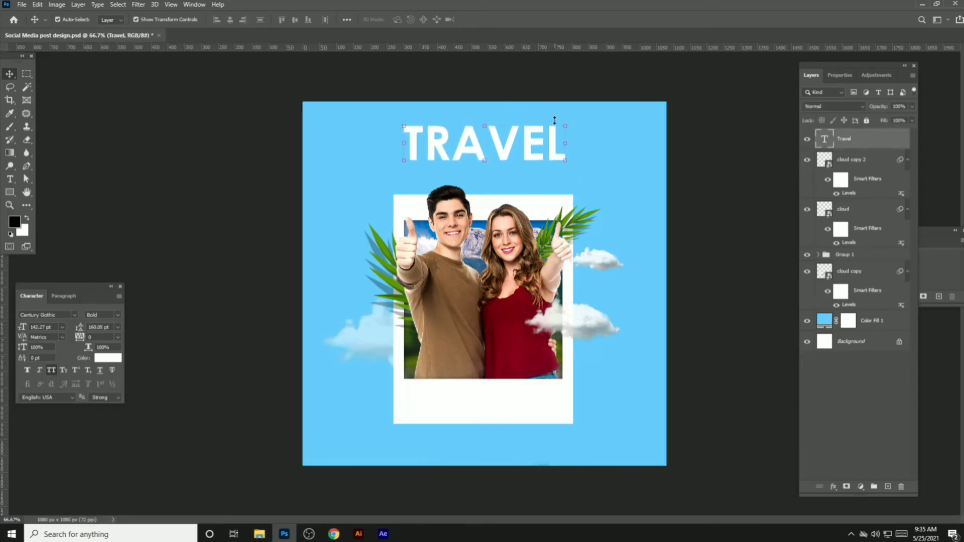
pyautogui.scroll(1, 558, 131)
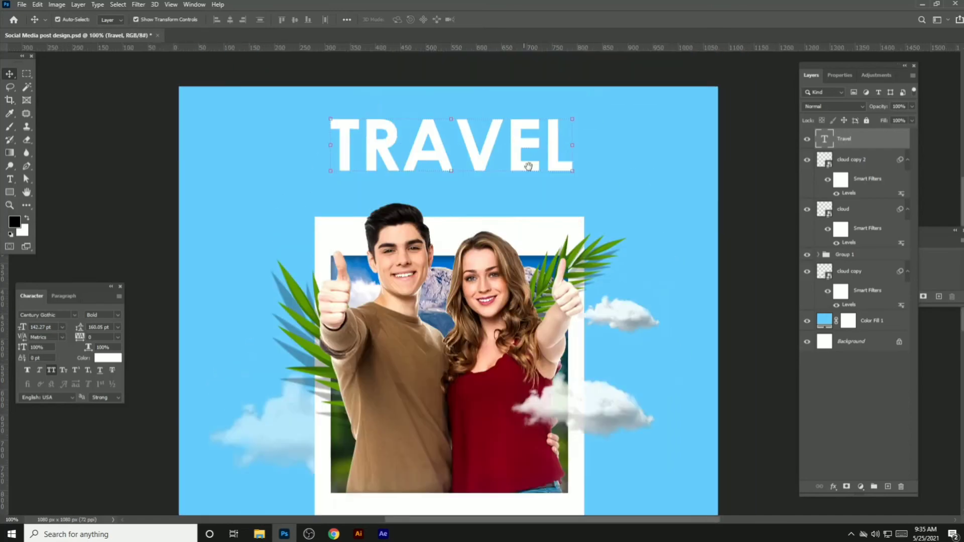
pyautogui.hotkey('ctrl', 's')
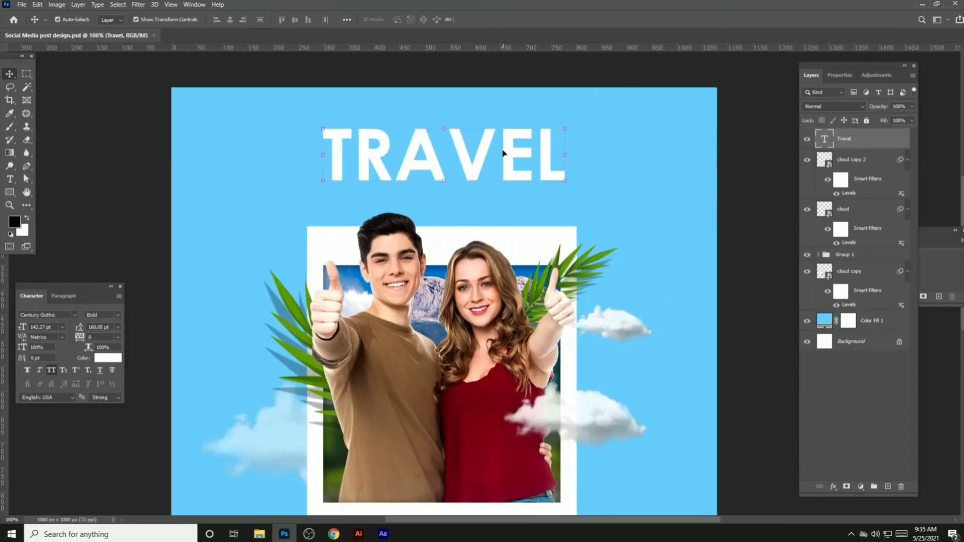
# Add a new MANIA text layer beside the heading and enlarge it
pyautogui.press('t')
pyautogui.click(641, 176)
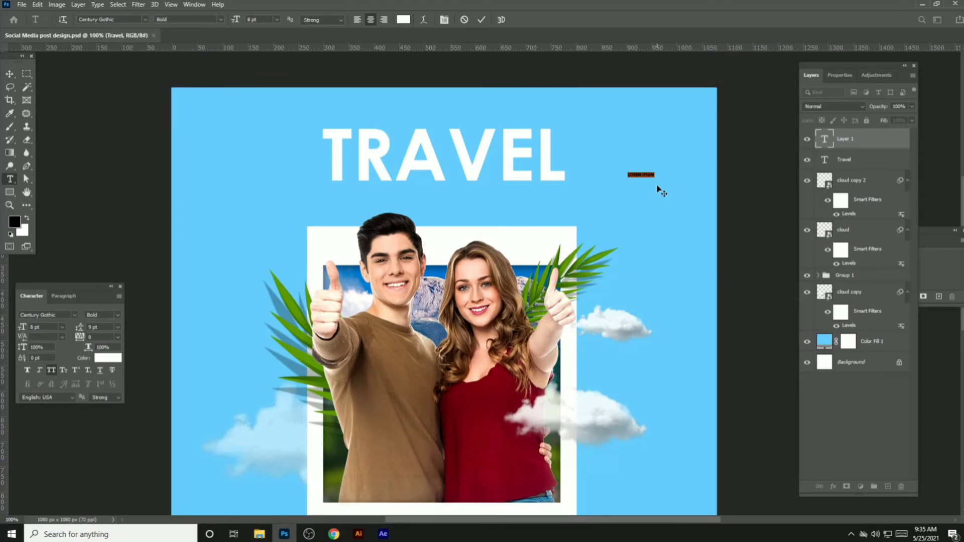
pyautogui.press('BackSpace')
pyautogui.click(10, 73)
pyautogui.hotkey('ctrl', 't')
pyautogui.moveTo(652, 178)
pyautogui.mouseDown()
pyautogui.moveTo(718, 176)
pyautogui.moveTo(490, 208)
pyautogui.mouseUp()
pyautogui.press('Return')
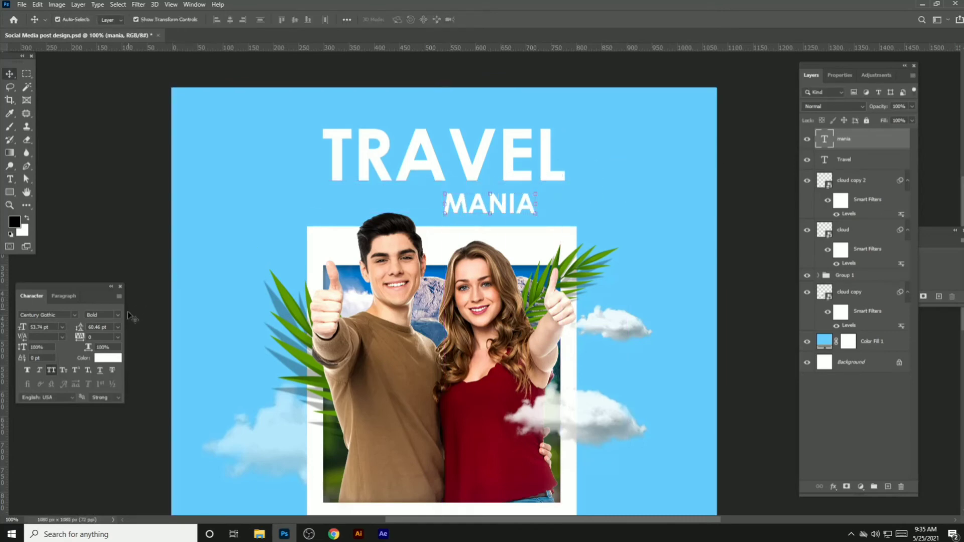
# Change the text to 'Mania' in the Allura script font, enlarge it, and save
pyautogui.click(52, 370)
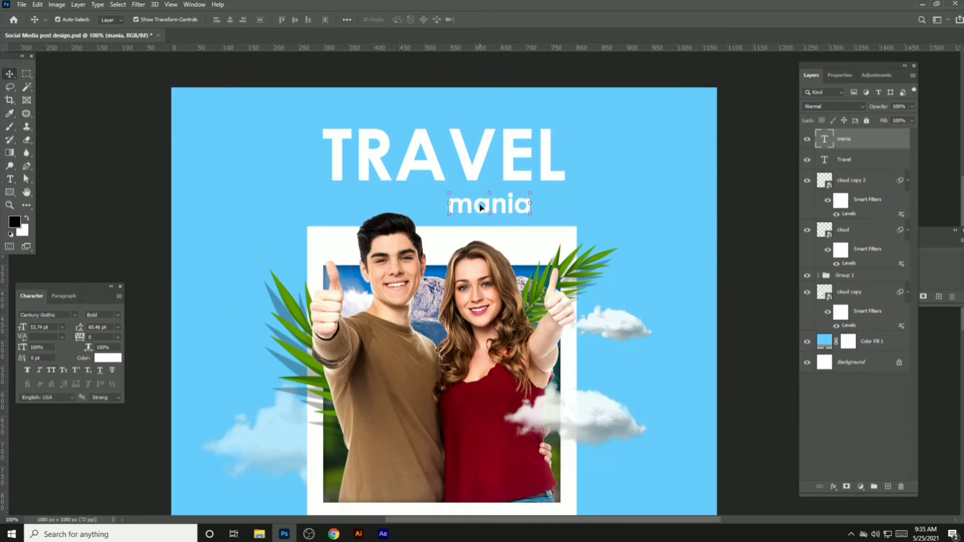
pyautogui.doubleClick(481, 207)
pyautogui.moveTo(448, 203); pyautogui.dragTo(472, 201)
pyautogui.write('M')
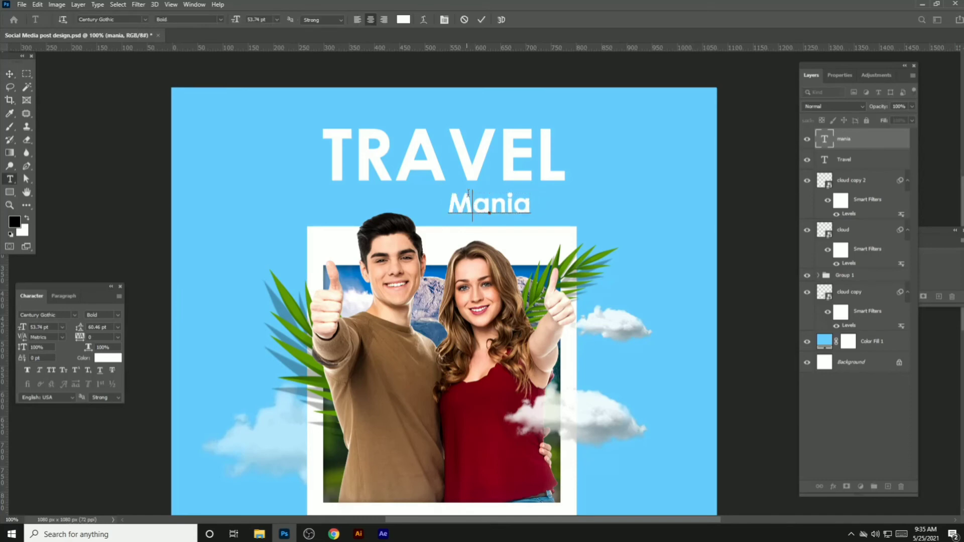
pyautogui.click(9, 74)
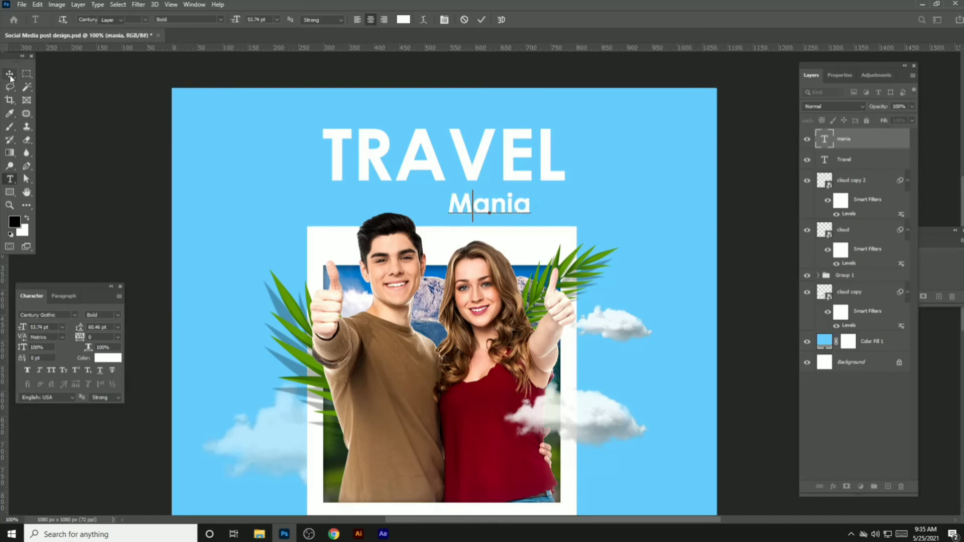
pyautogui.click(67, 314)
pyautogui.write('ALLUR')
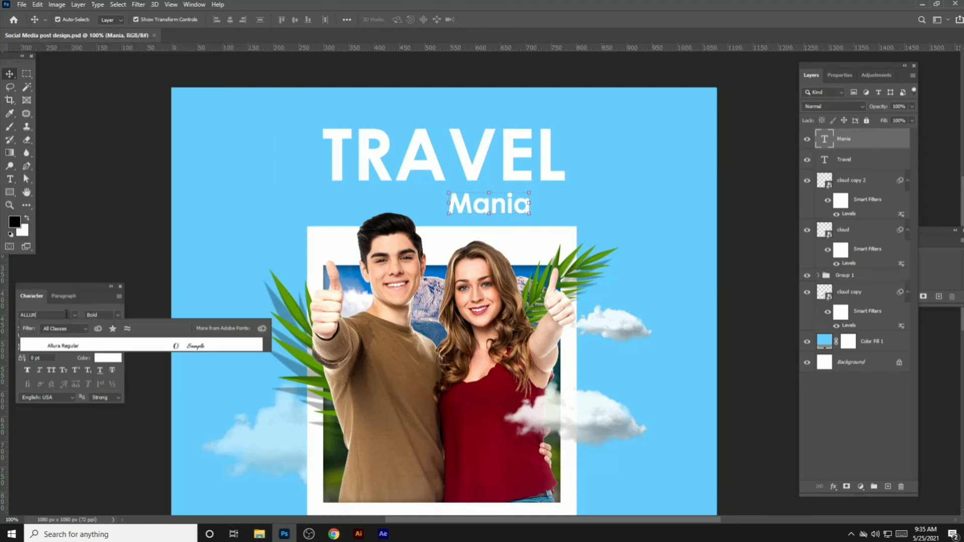
pyautogui.press('Return')
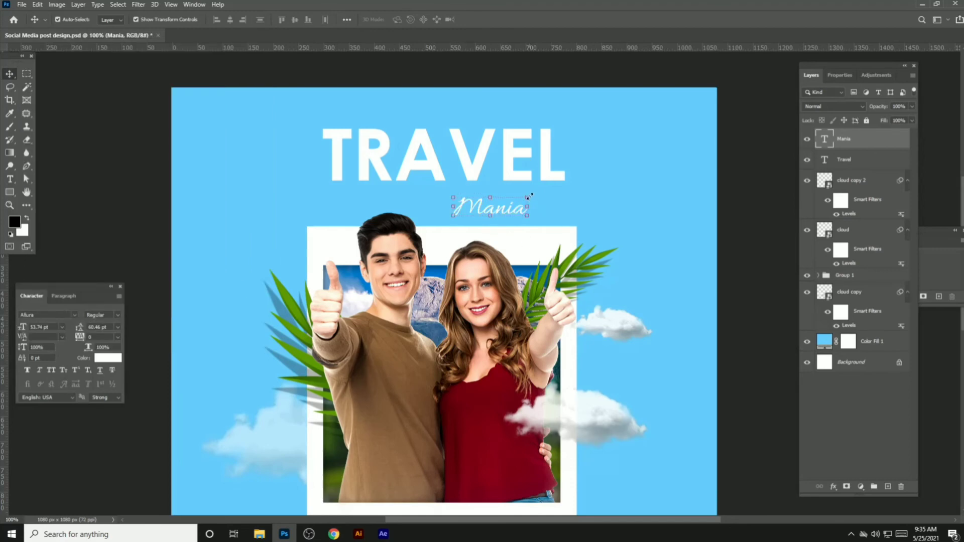
pyautogui.moveTo(528, 197); pyautogui.dragTo(582, 177)
pyautogui.press('Return')
pyautogui.hotkey('ctrl', 's')
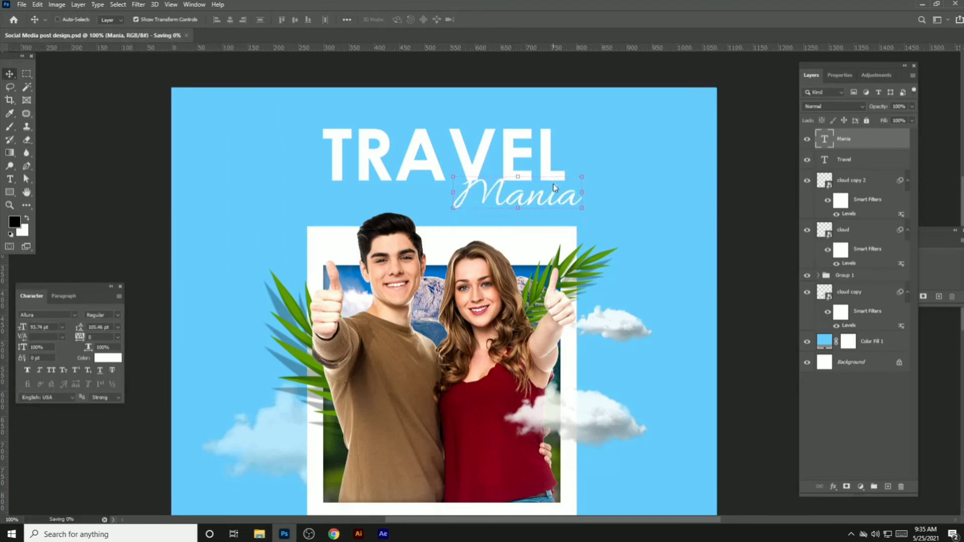
# Move and enlarge Mania so it overlaps the lower edge of TRAVEL
pyautogui.hotkey('alt', 'BackSpace')
pyautogui.moveTo(552, 182)
pyautogui.mouseDown()
pyautogui.moveTo(456, 160)
pyautogui.moveTo(488, 170)
pyautogui.mouseUp()
pyautogui.hotkey('ctrl', 't')
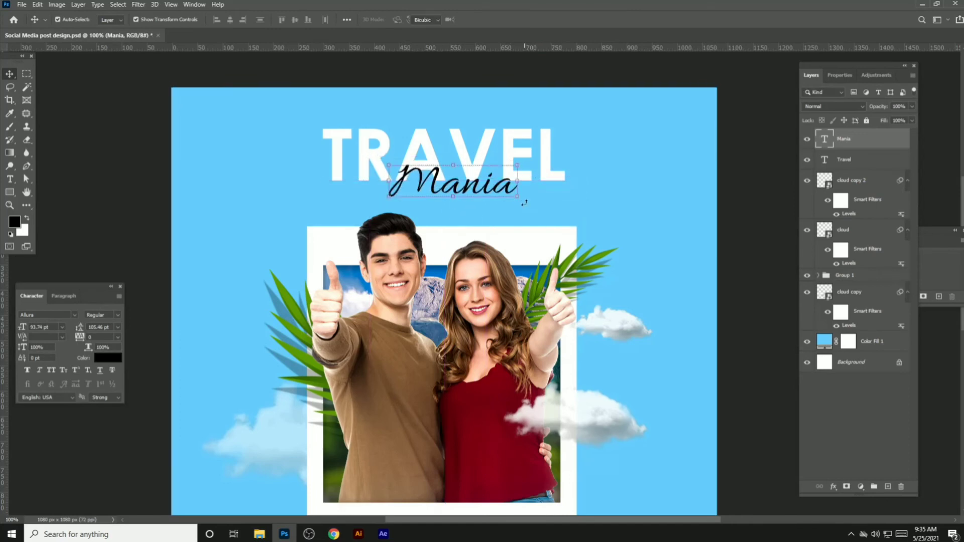
pyautogui.moveTo(523, 203); pyautogui.dragTo(552, 224)
pyautogui.moveTo(509, 186); pyautogui.dragTo(500, 190)
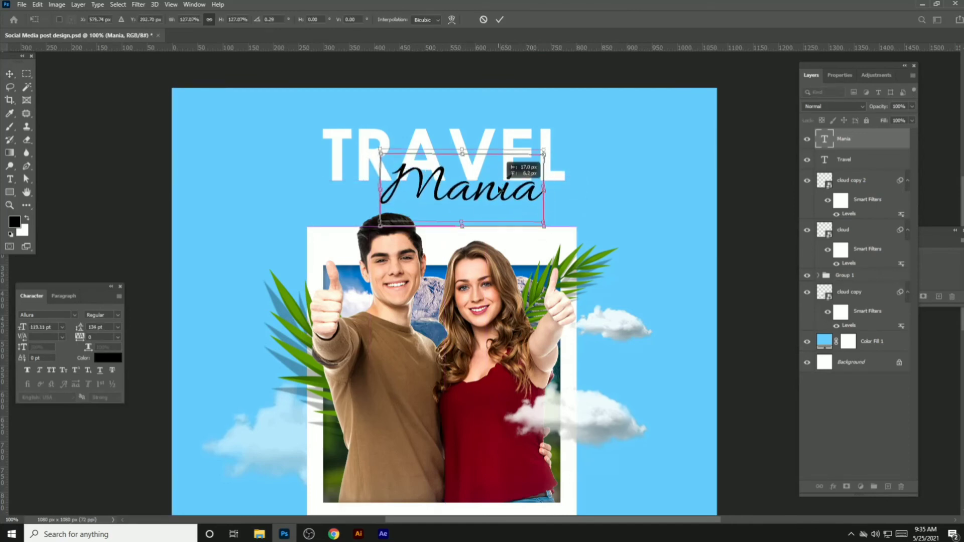
pyautogui.press('Return')
# Fill the Mania text with a leaf green foreground colour
pyautogui.click(14, 221)
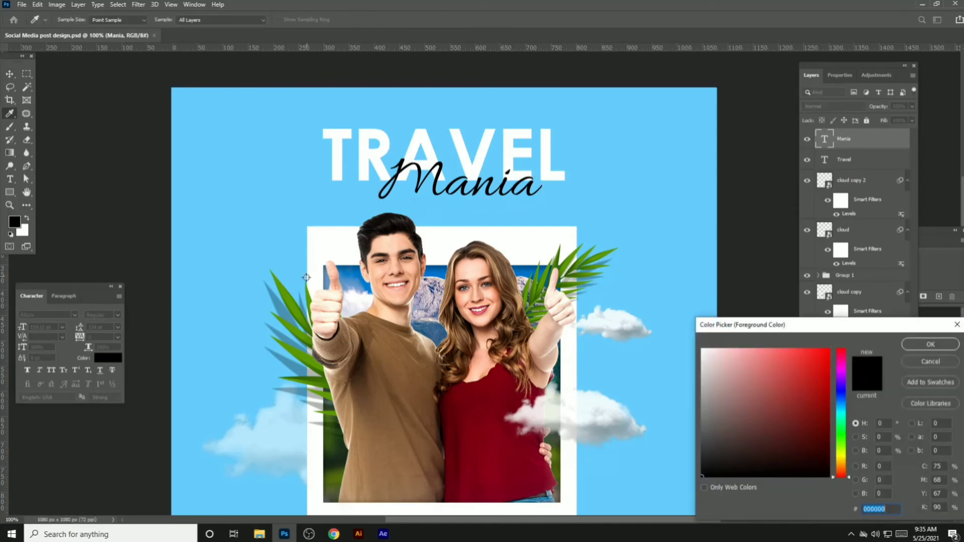
pyautogui.click(287, 292)
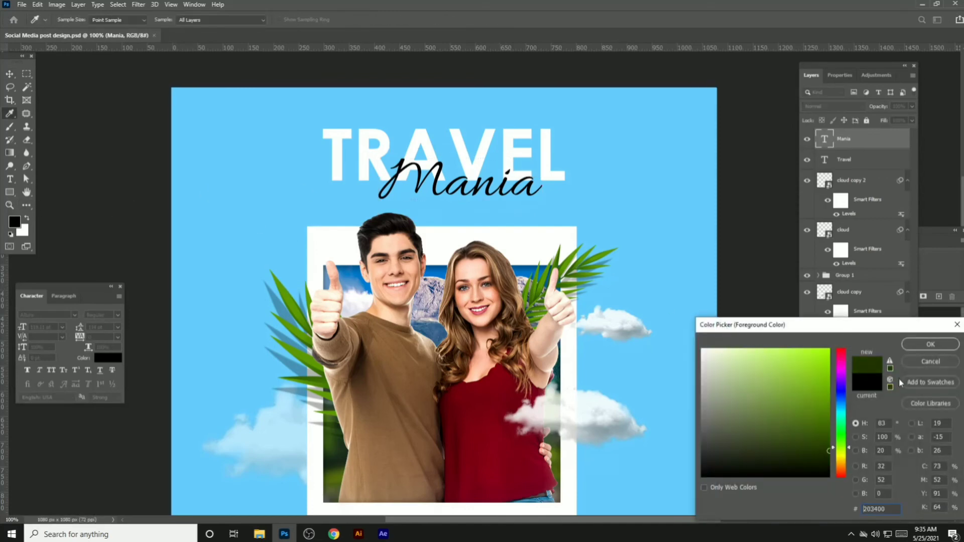
pyautogui.click(931, 344)
pyautogui.press('v')
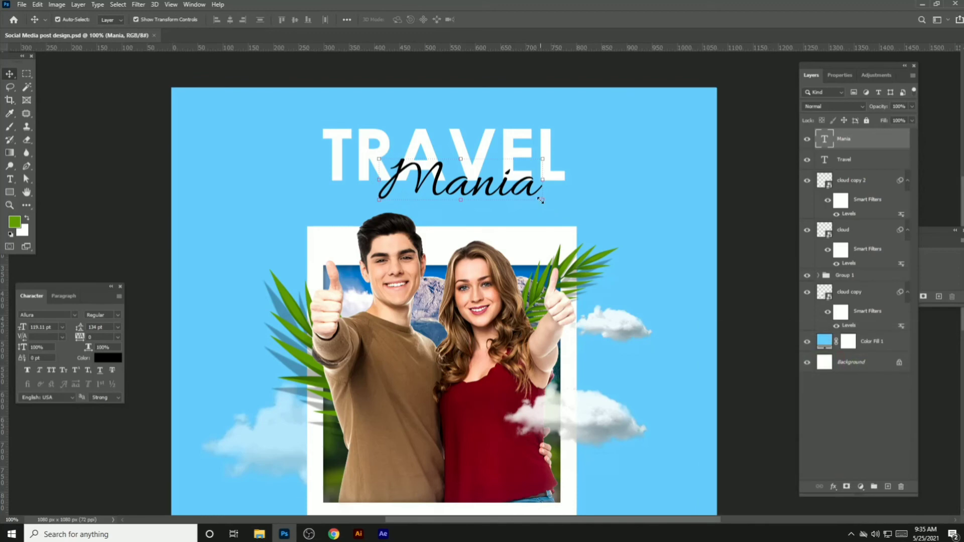
pyautogui.hotkey('alt', 'BackSpace')
pyautogui.moveTo(468, 157); pyautogui.dragTo(457, 142)
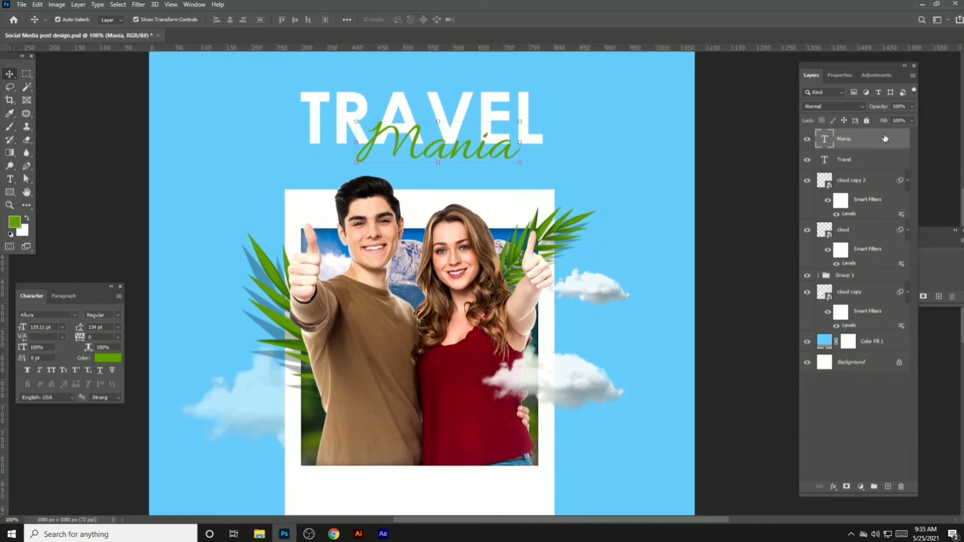
# Add a drop shadow to Mania with about 5 px distance, 100° angle and 10 px size
pyautogui.doubleClick(884, 138)
pyautogui.click(629, 280)
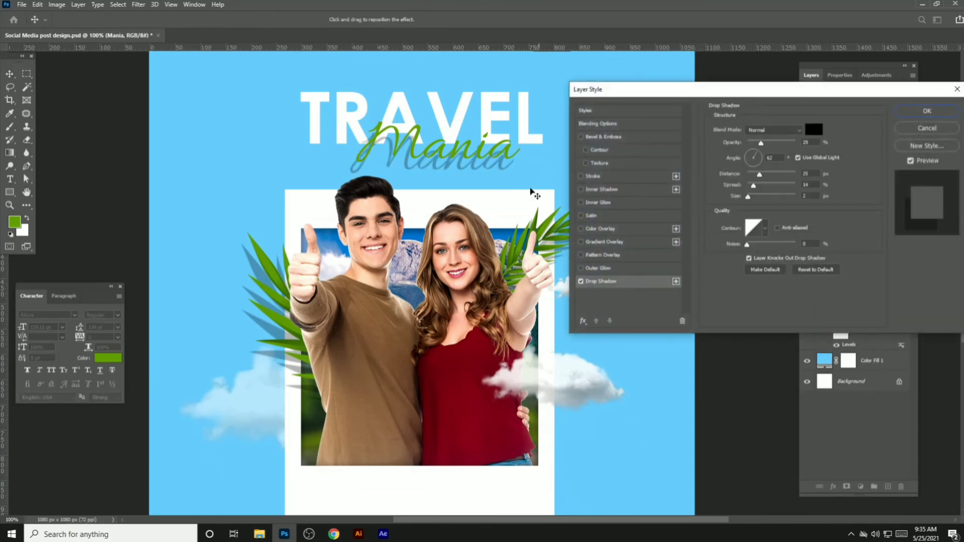
pyautogui.moveTo(489, 163); pyautogui.dragTo(493, 154)
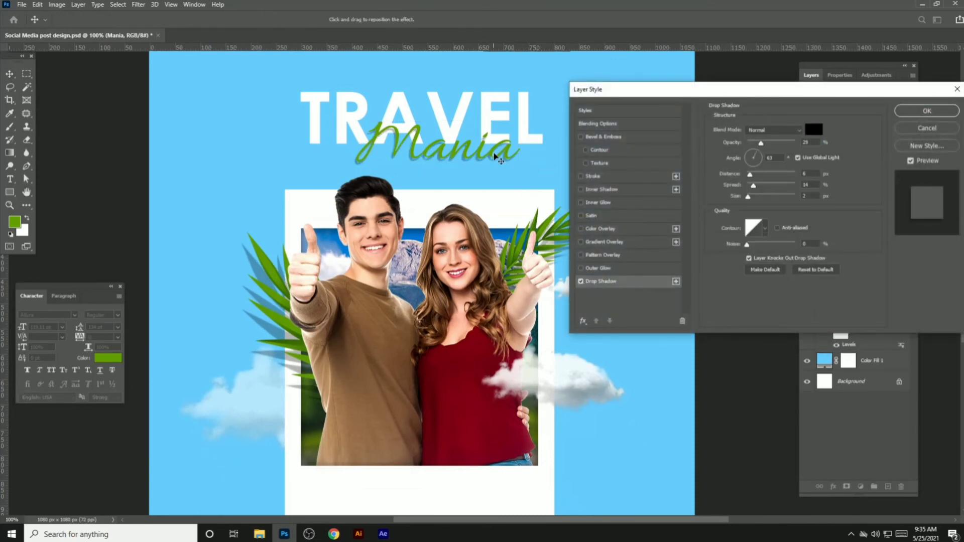
pyautogui.moveTo(499, 158); pyautogui.dragTo(497, 162)
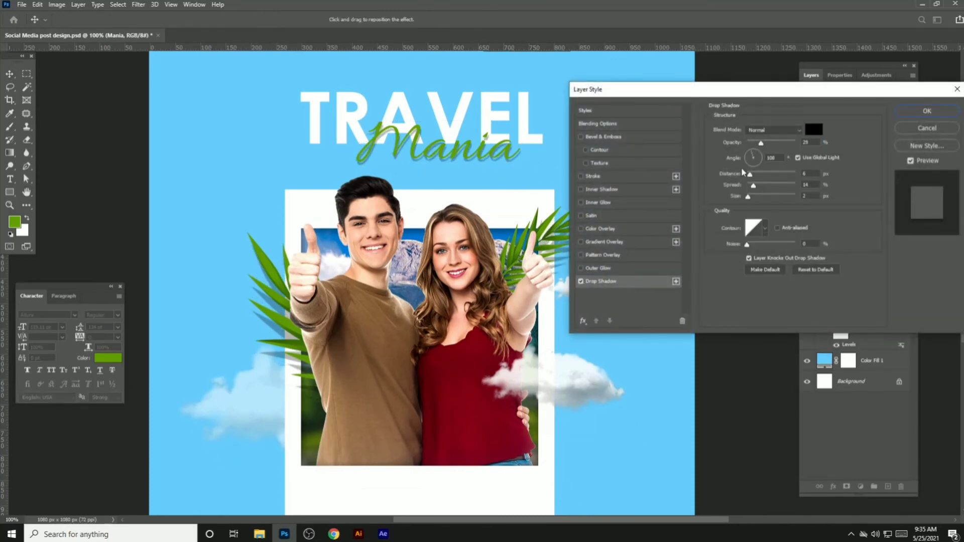
pyautogui.moveTo(752, 175); pyautogui.dragTo(750, 174)
pyautogui.moveTo(749, 198); pyautogui.dragTo(753, 199)
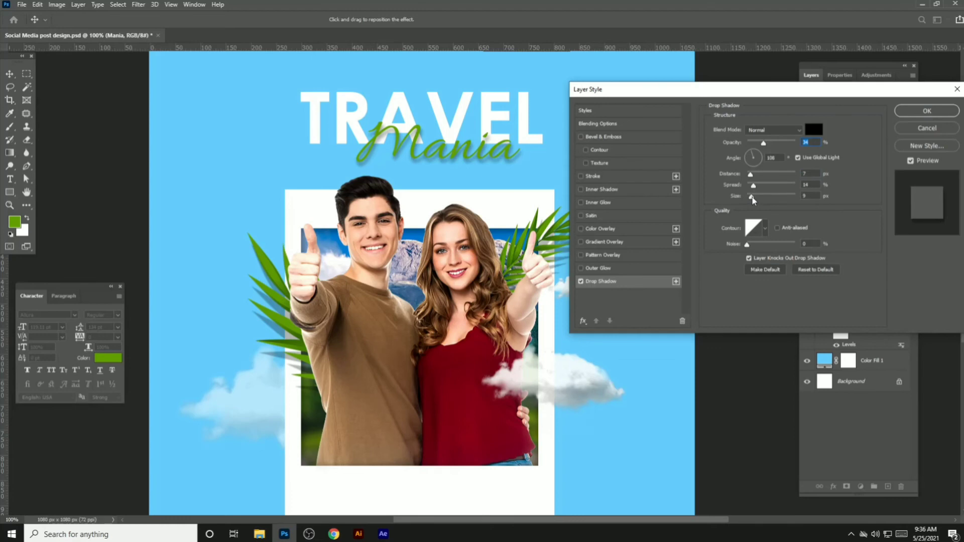
pyautogui.click(926, 111)
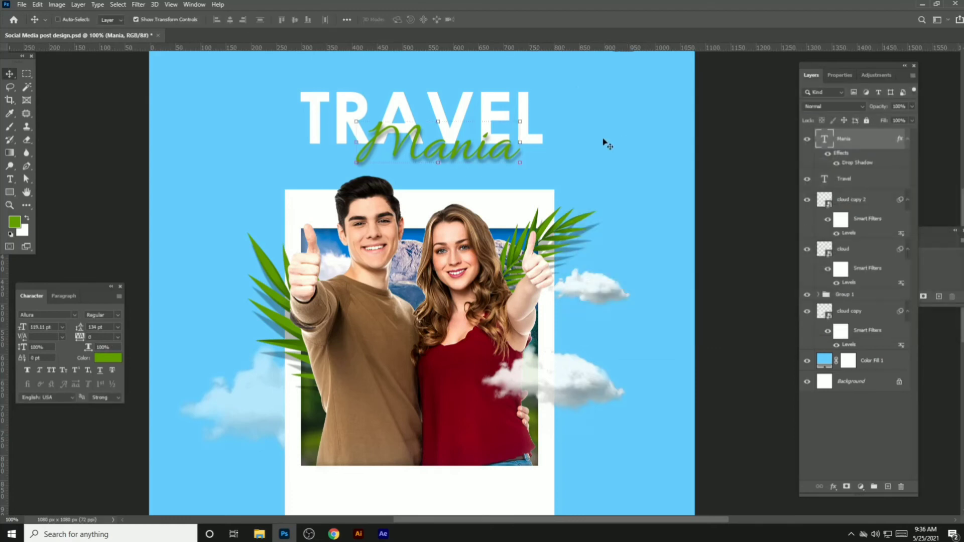
# Scale up TRAVEL and Mania together, centre the block horizontally, save, and nudge it down
pyautogui.hotkey('ctrl', '-')
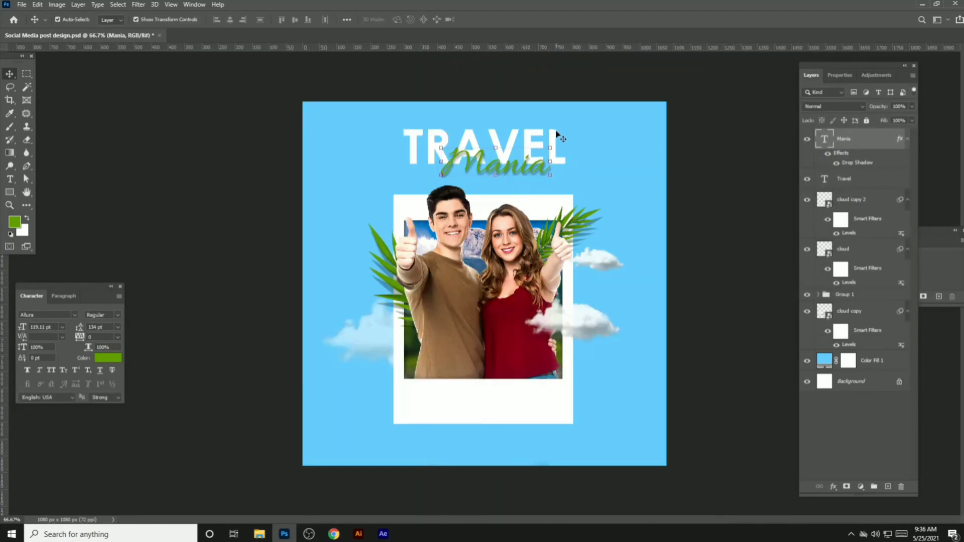
pyautogui.keyDown('shift'); pyautogui.click(554, 138); pyautogui.keyUp('shift')
pyautogui.hotkey('shift', 'Left')
pyautogui.hotkey('shift', 'Left')
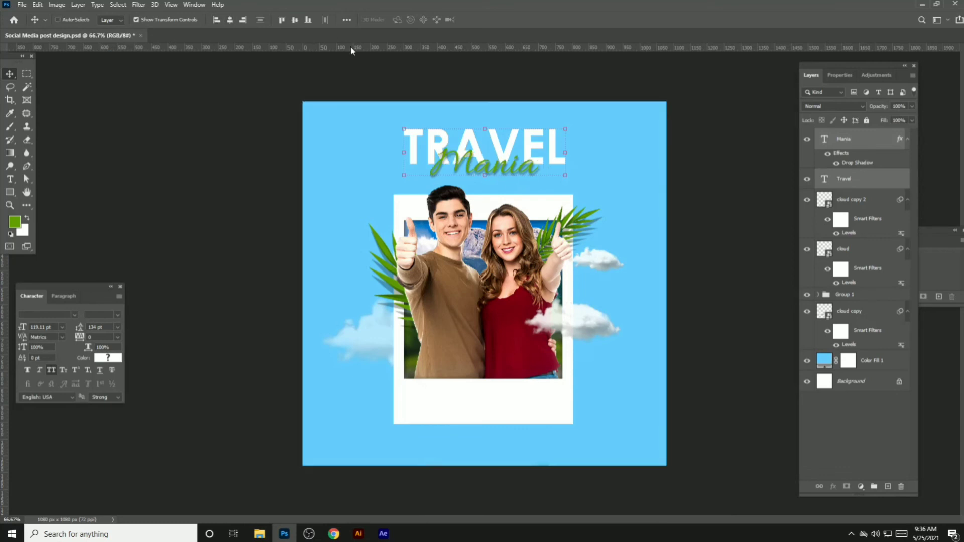
pyautogui.moveTo(404, 128); pyautogui.dragTo(365, 118)
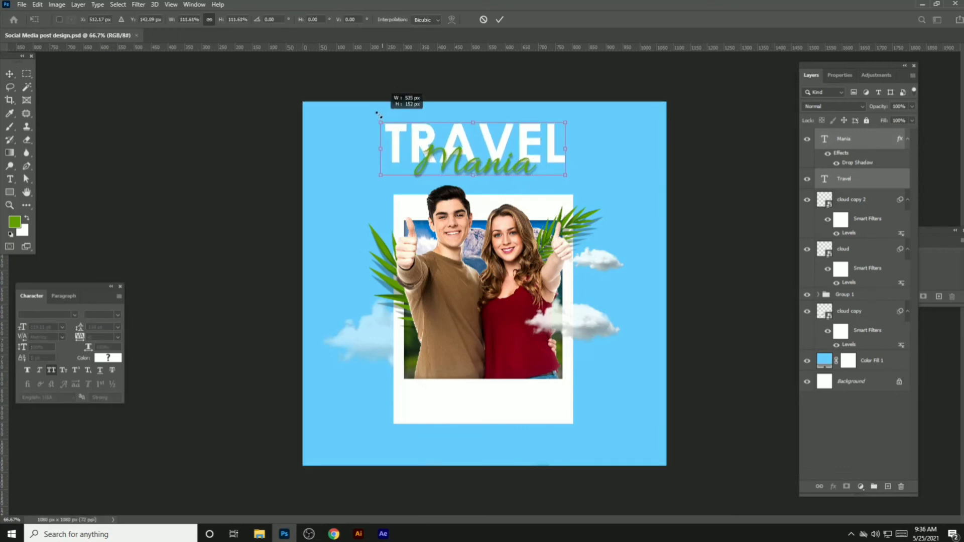
pyautogui.press('Return')
pyautogui.hotkey('ctrl', 'a')
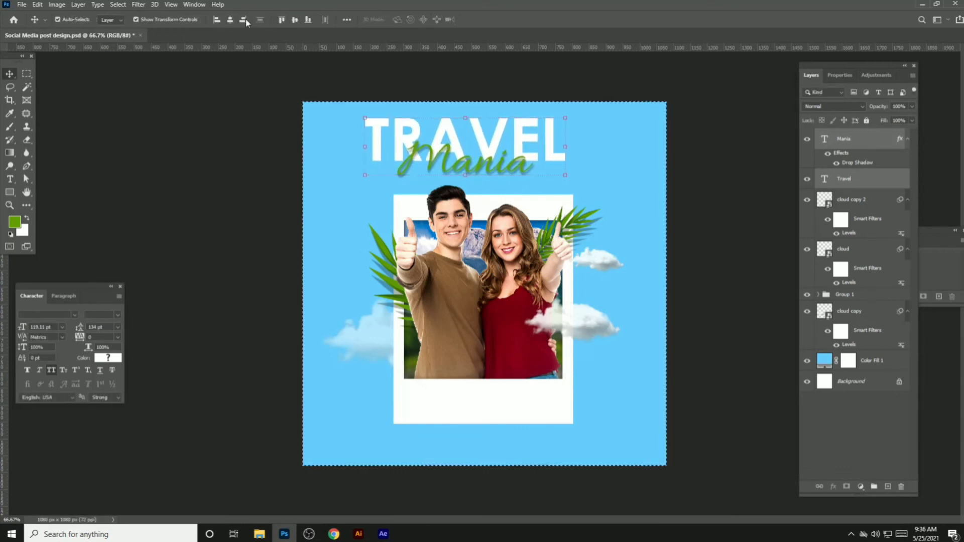
pyautogui.click(230, 19)
pyautogui.hotkey('ctrl', 's')
pyautogui.press('Down')
pyautogui.press('Down')
pyautogui.press('Down')
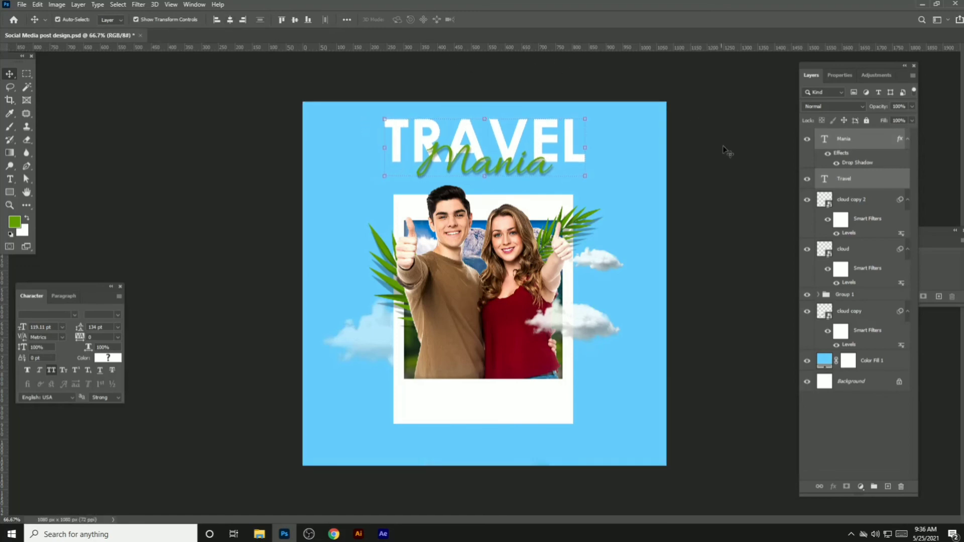
# In the Color Fill 1 picker, try a deeper blue, then settle on a lighter sky blue
pyautogui.doubleClick(824, 362)
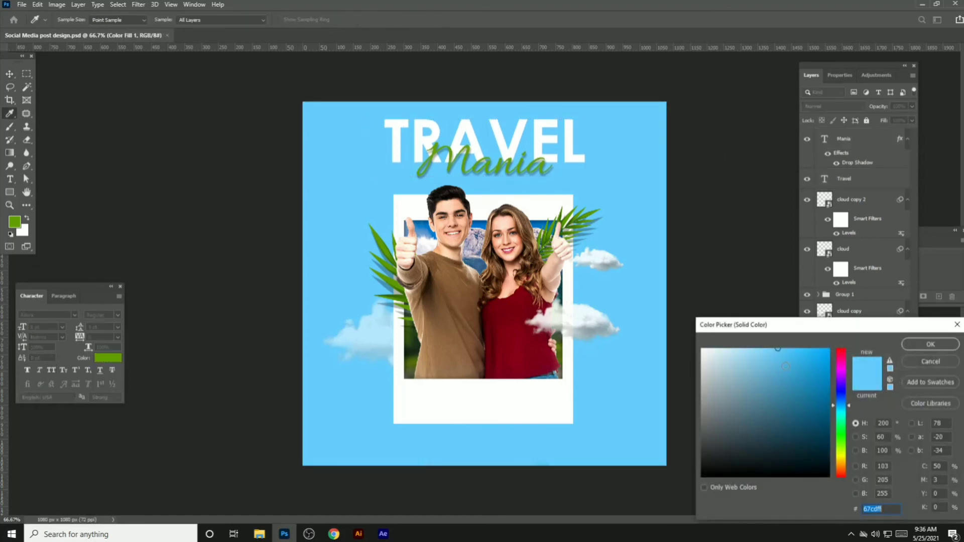
pyautogui.click(807, 348)
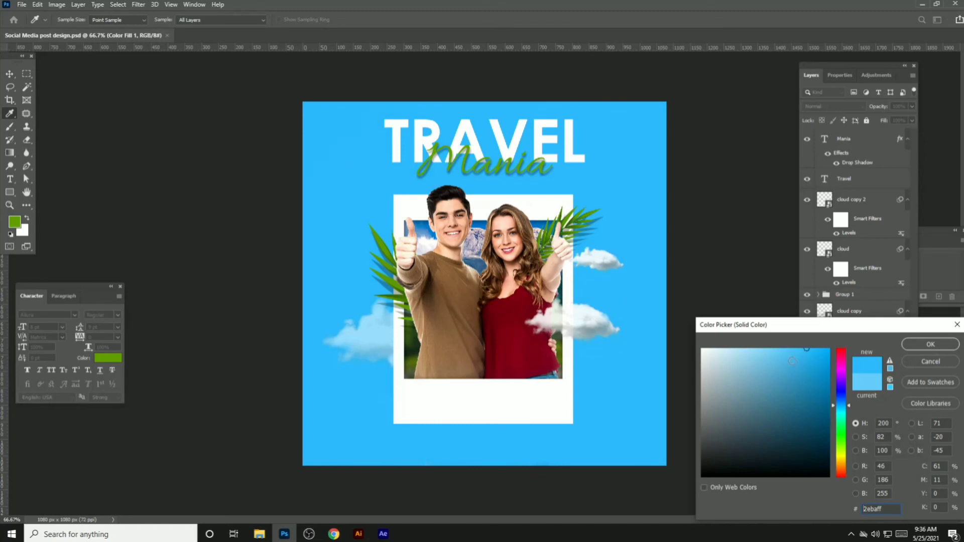
pyautogui.moveTo(807, 348); pyautogui.dragTo(783, 348)
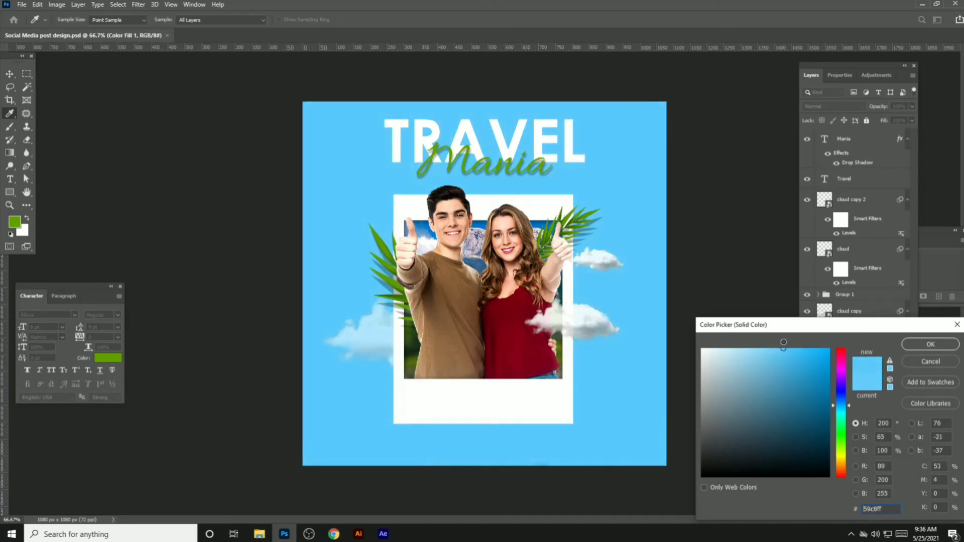
pyautogui.click(929, 346)
pyautogui.press('v')
pyautogui.click(239, 158)
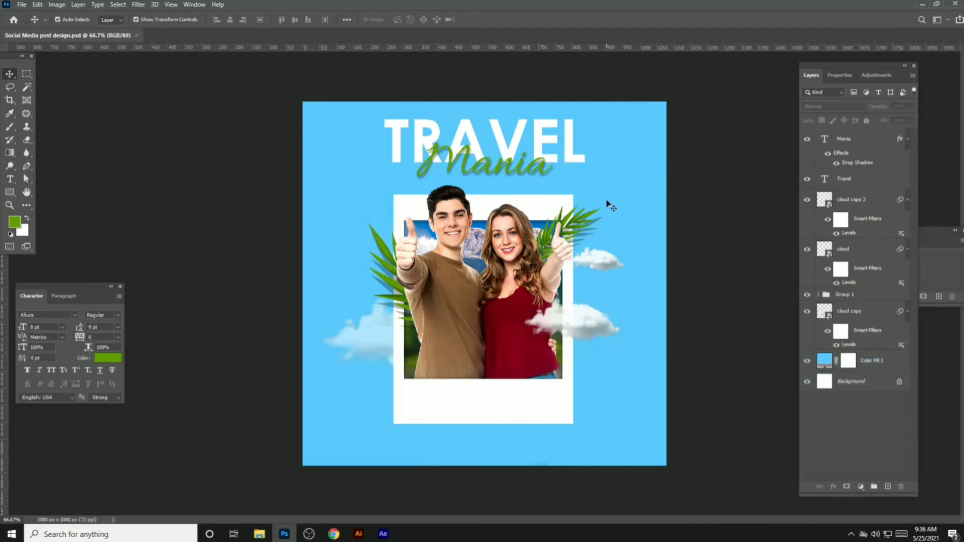
# Zoom in and pan to inspect the couple and leaves closely, then zoom back out
pyautogui.hotkey('ctrl', '+')
pyautogui.hotkey('ctrl', '+')
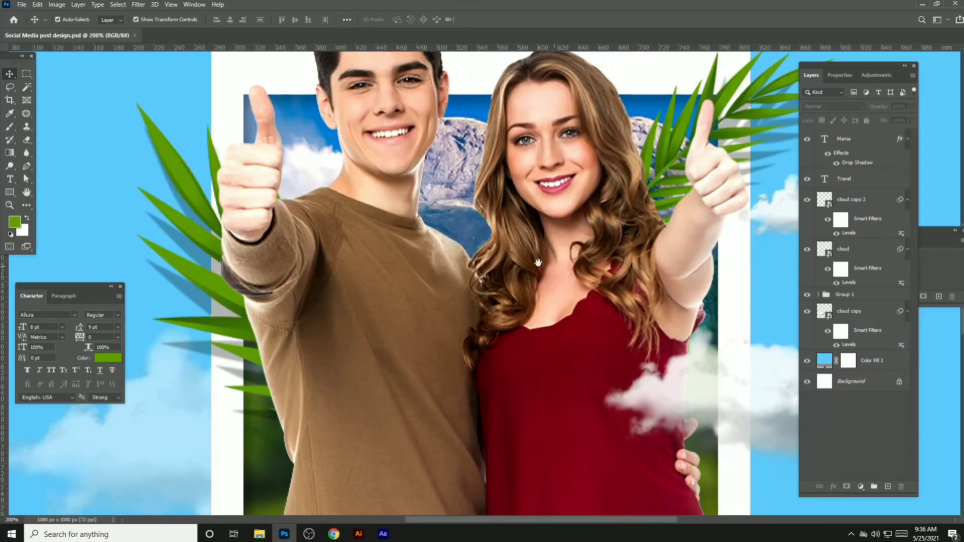
pyautogui.moveTo(555, 347); pyautogui.dragTo(497, 330)
pyautogui.hotkey('ctrl', '-')
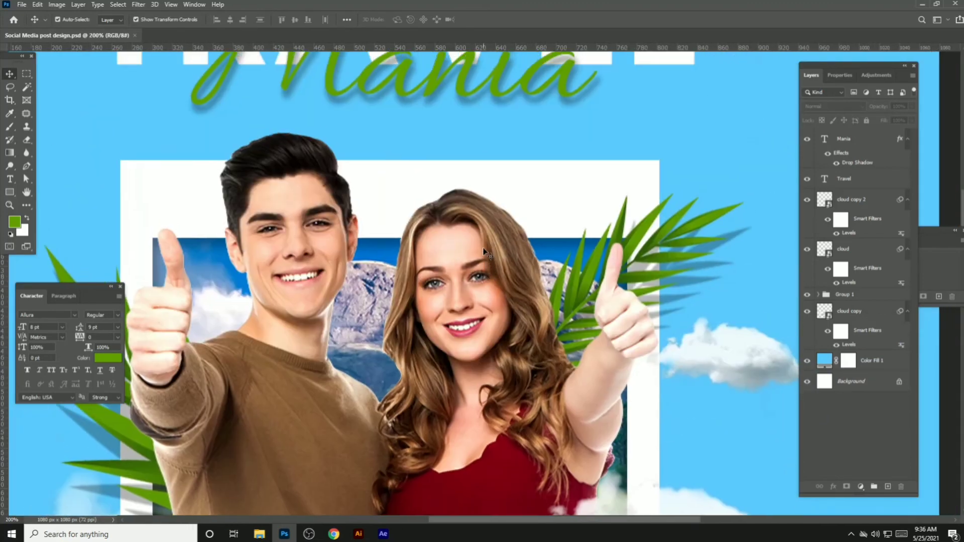
pyautogui.hotkey('ctrl', '-')
pyautogui.hotkey('ctrl', '-')
pyautogui.hotkey('ctrl', '+')
pyautogui.hotkey('ctrl', '+')
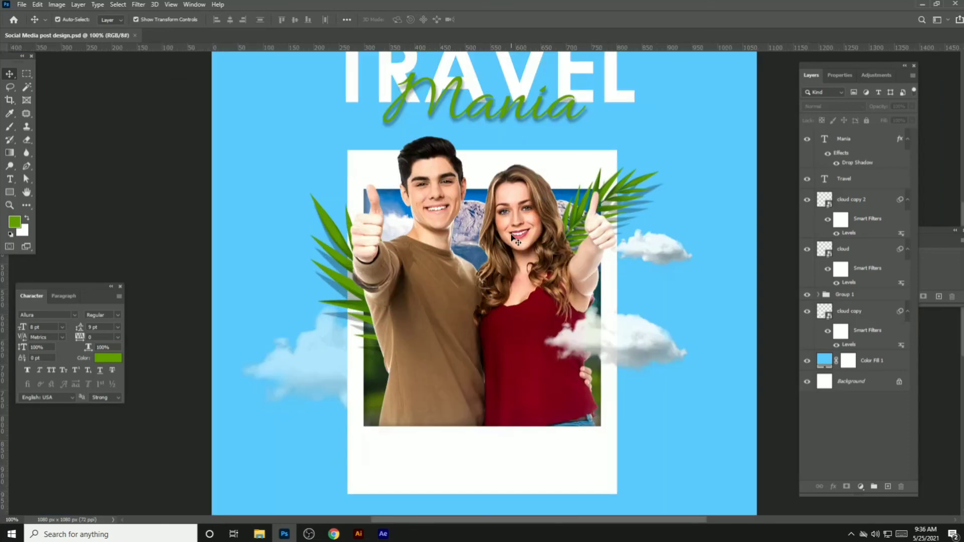
# Apply a Gaussian Blur of about 1.1 px radius to the palm leaf layer
pyautogui.click(633, 190)
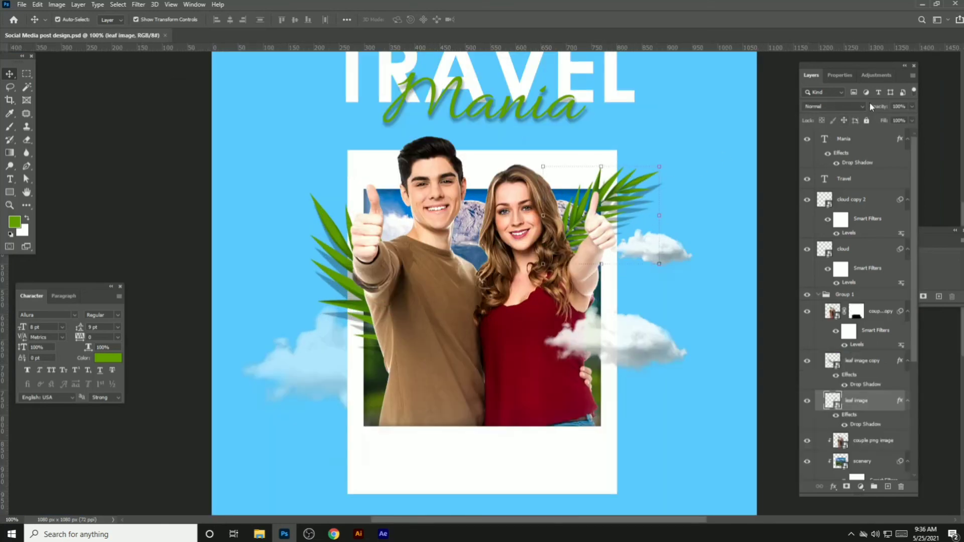
pyautogui.click(144, 5)
pyautogui.moveTo(145, 118)
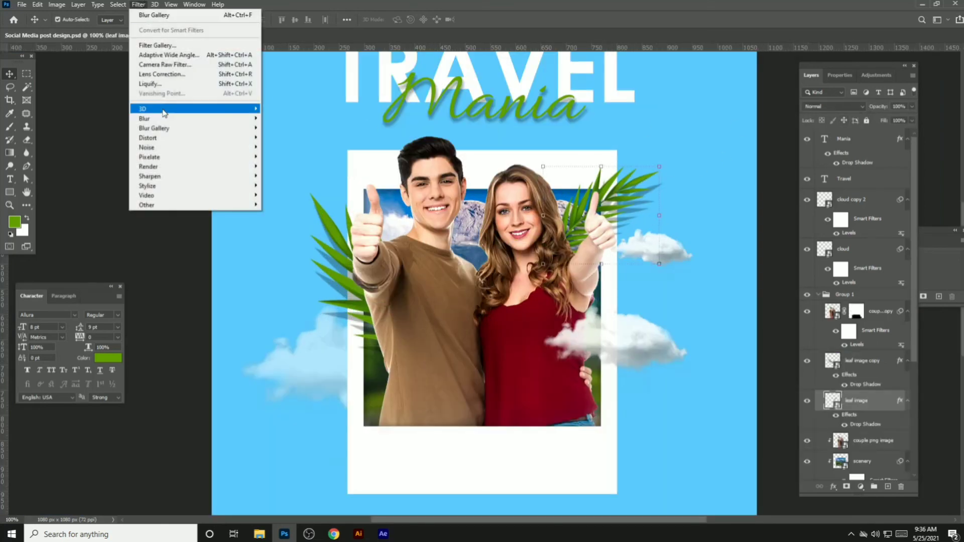
pyautogui.click(284, 157)
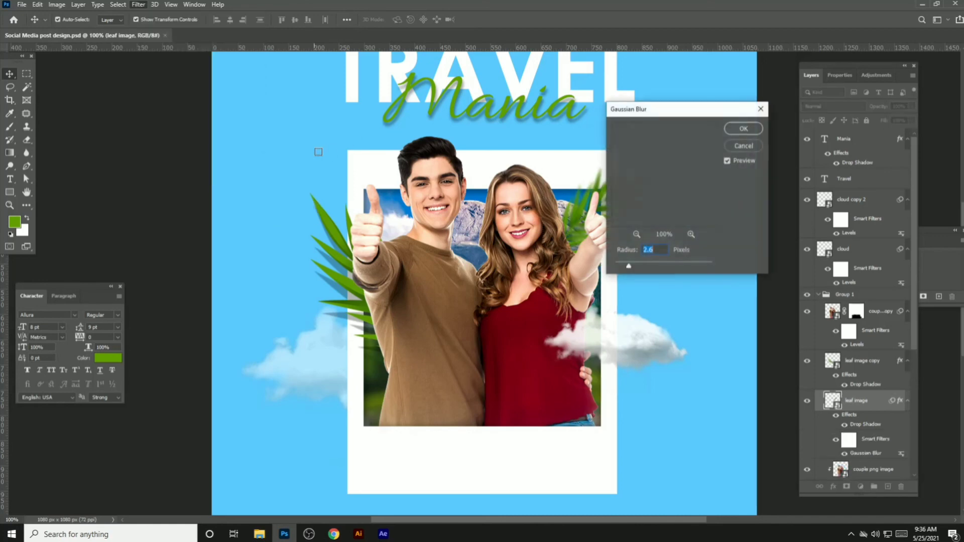
pyautogui.moveTo(645, 114); pyautogui.dragTo(772, 132)
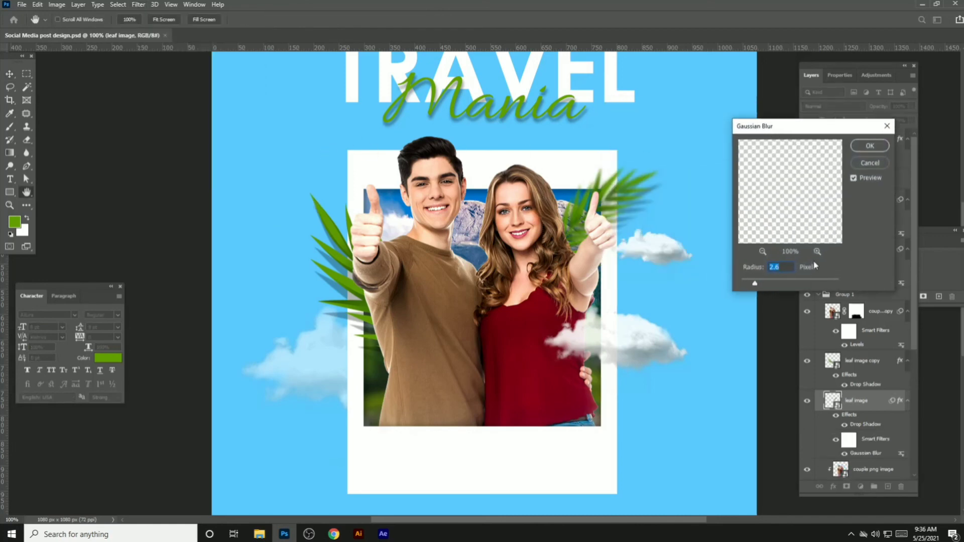
pyautogui.moveTo(755, 286); pyautogui.dragTo(748, 286)
pyautogui.click(873, 146)
pyautogui.hotkey('ctrl', '0')
pyautogui.press('v')
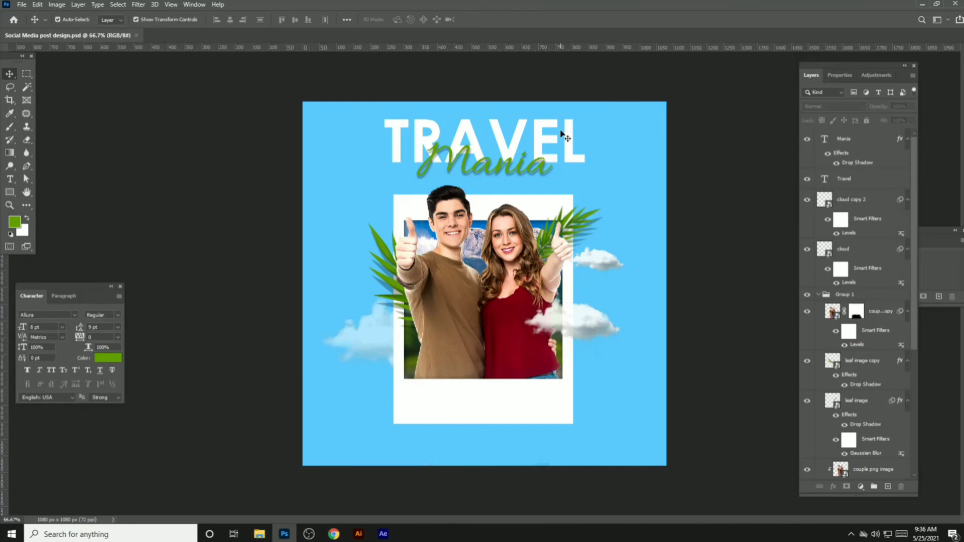
# Add a small, light inner shadow and a sharp drop shadow to the TRAVEL title
pyautogui.click(564, 135)
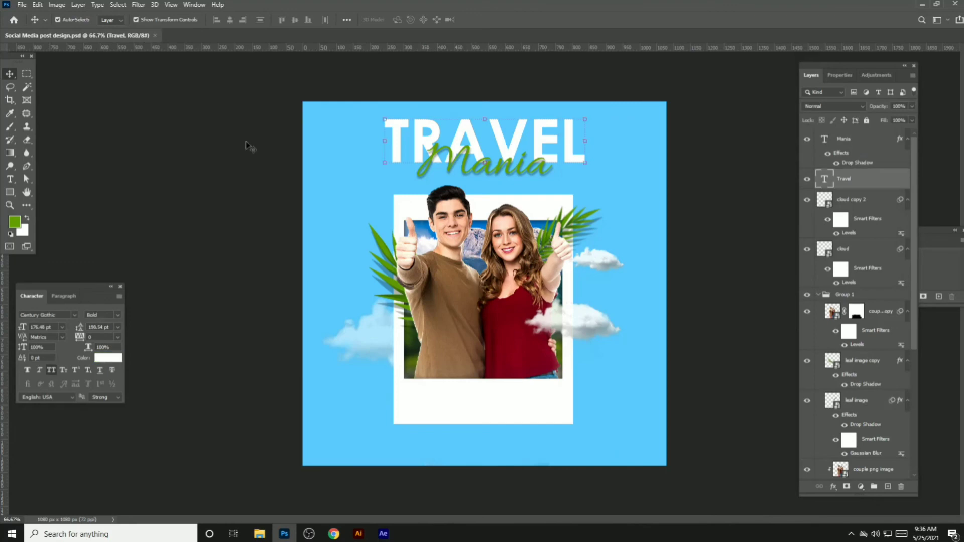
pyautogui.doubleClick(873, 179)
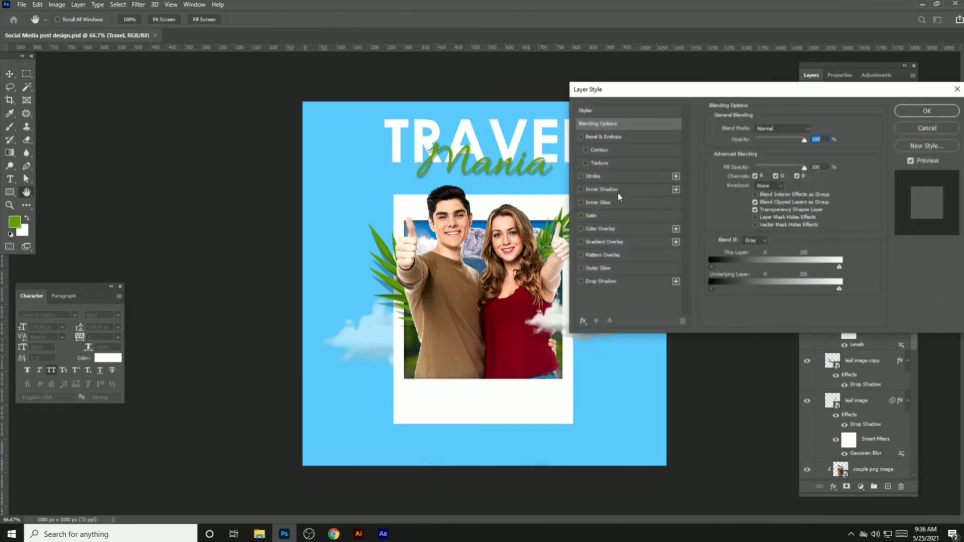
pyautogui.moveTo(623, 89); pyautogui.dragTo(691, 108)
pyautogui.click(688, 208)
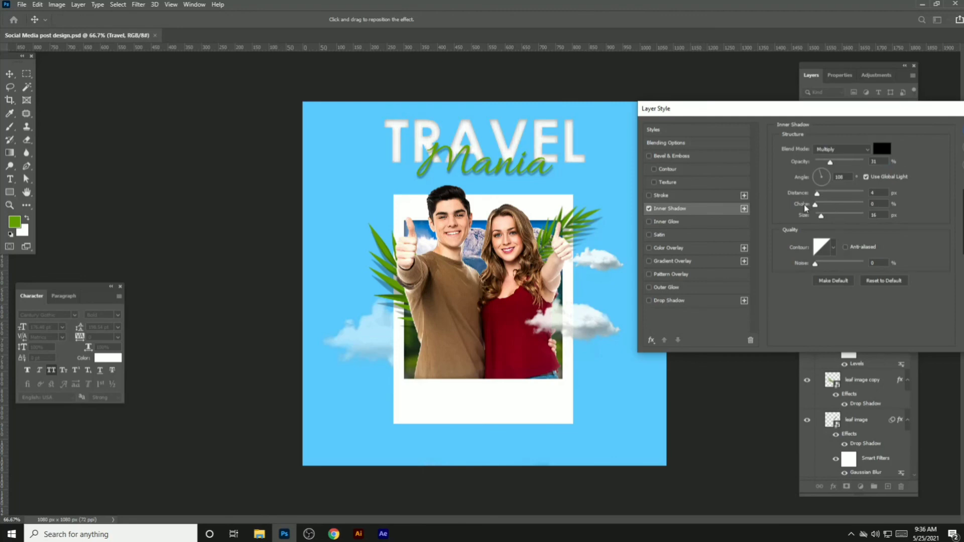
pyautogui.click(684, 302)
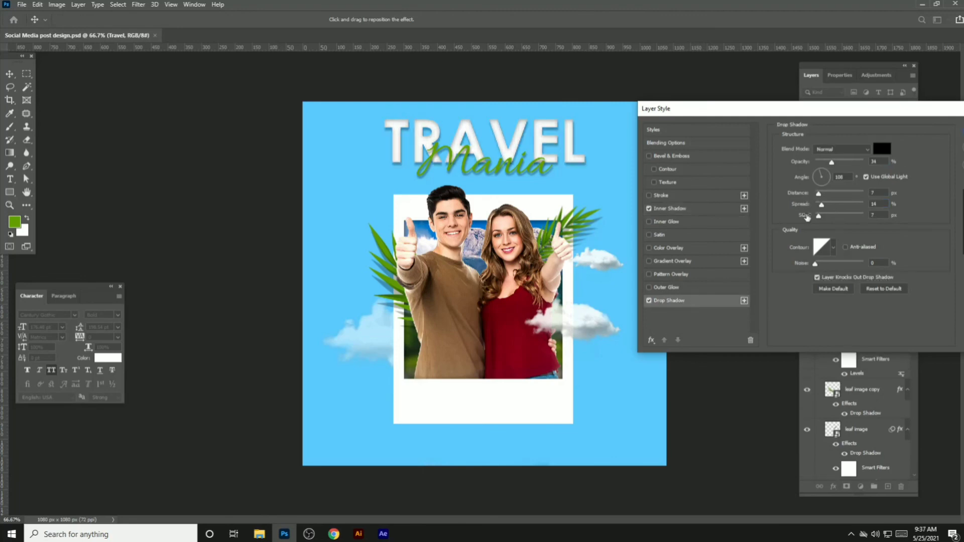
pyautogui.moveTo(819, 217); pyautogui.dragTo(814, 194)
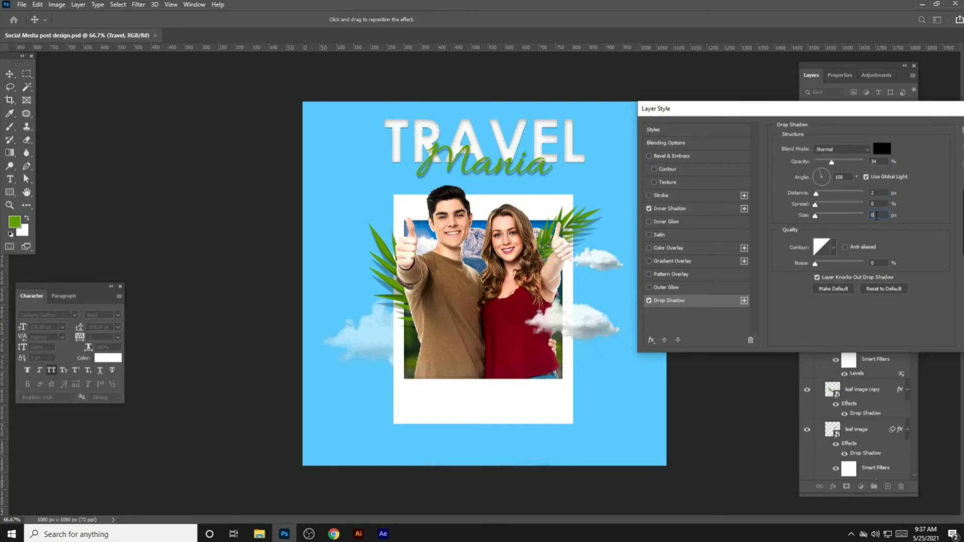
pyautogui.moveTo(809, 112); pyautogui.dragTo(771, 114)
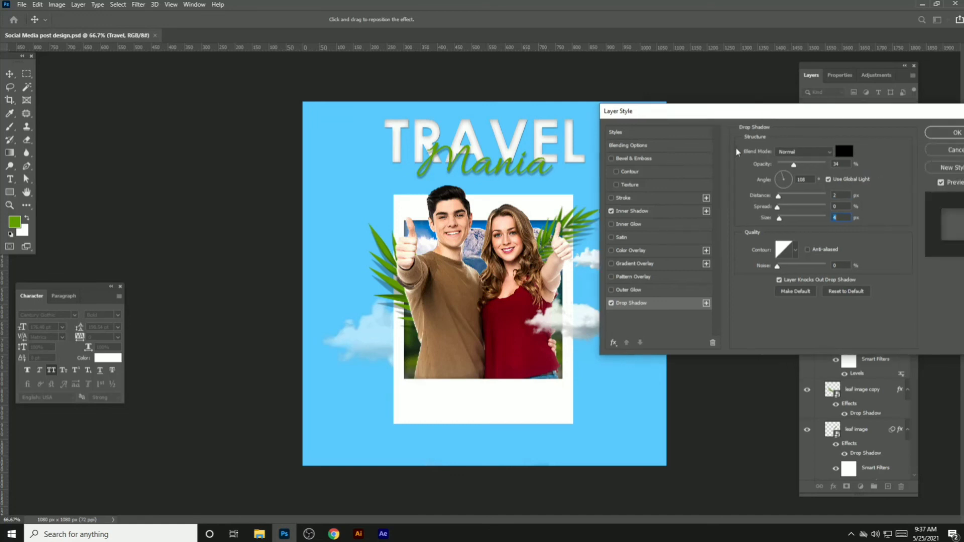
pyautogui.click(641, 213)
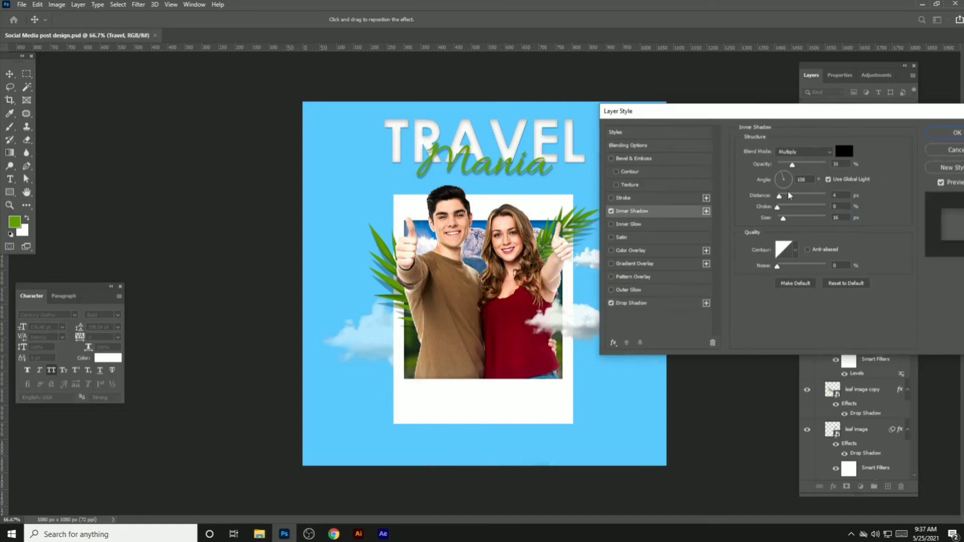
pyautogui.moveTo(784, 219); pyautogui.dragTo(778, 219)
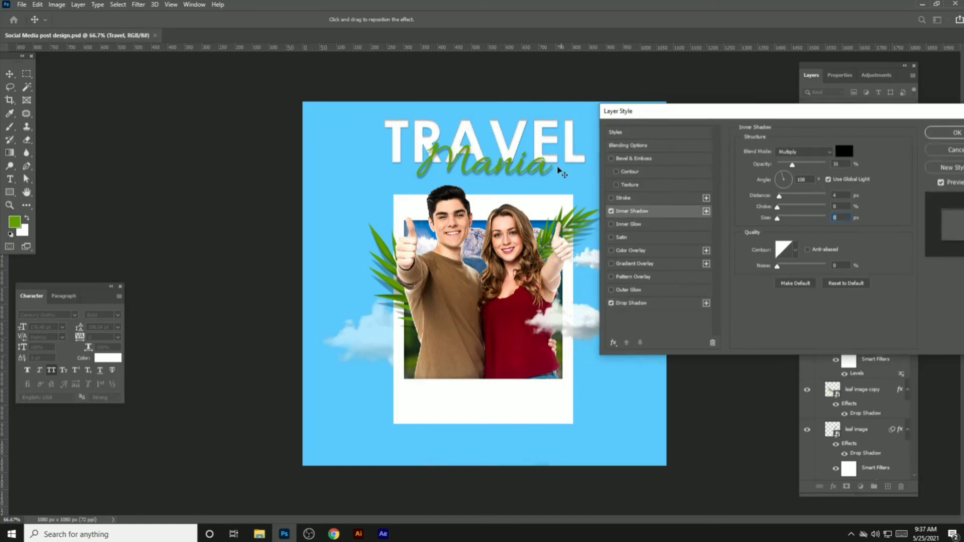
pyautogui.press('Down')
pyautogui.press('Return')
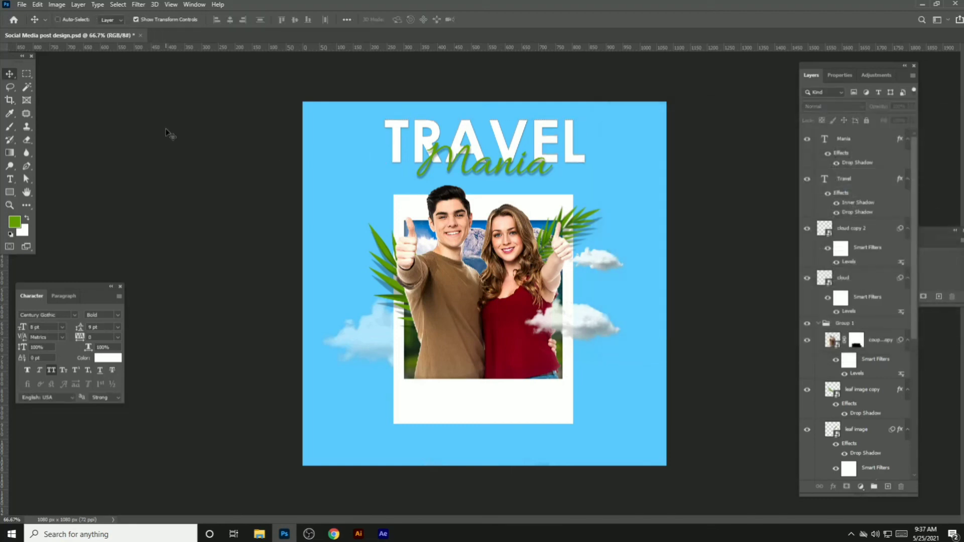
# Save a copy of the design to the computer as a JPEG
pyautogui.hotkey('ctrl', 'shift', 's')
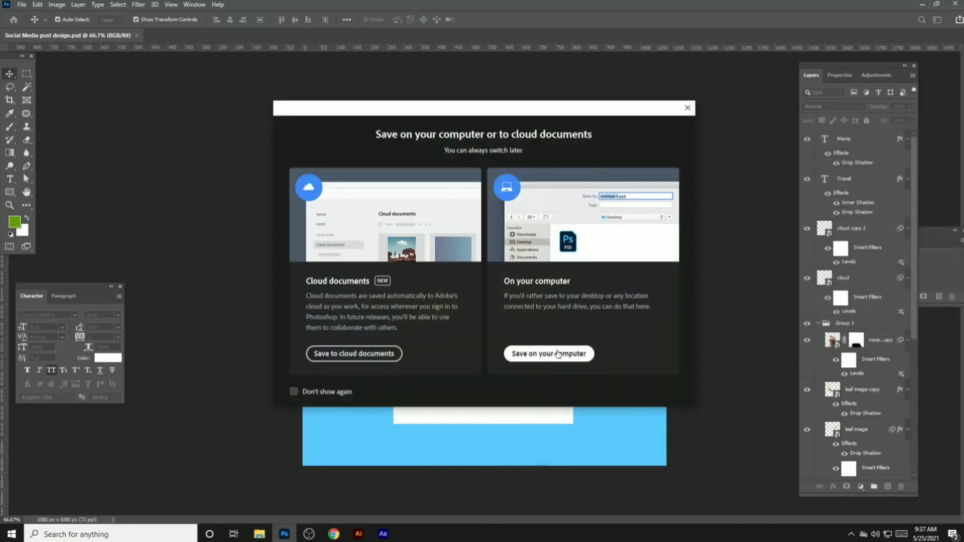
pyautogui.click(549, 351)
pyautogui.click(148, 349)
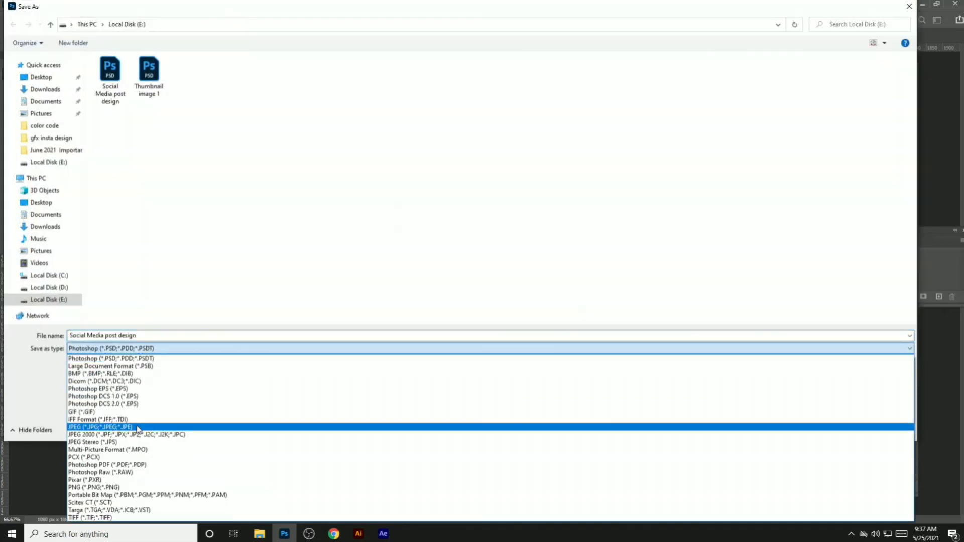
pyautogui.click(139, 429)
pyautogui.press('Return')
pyautogui.press('Return')
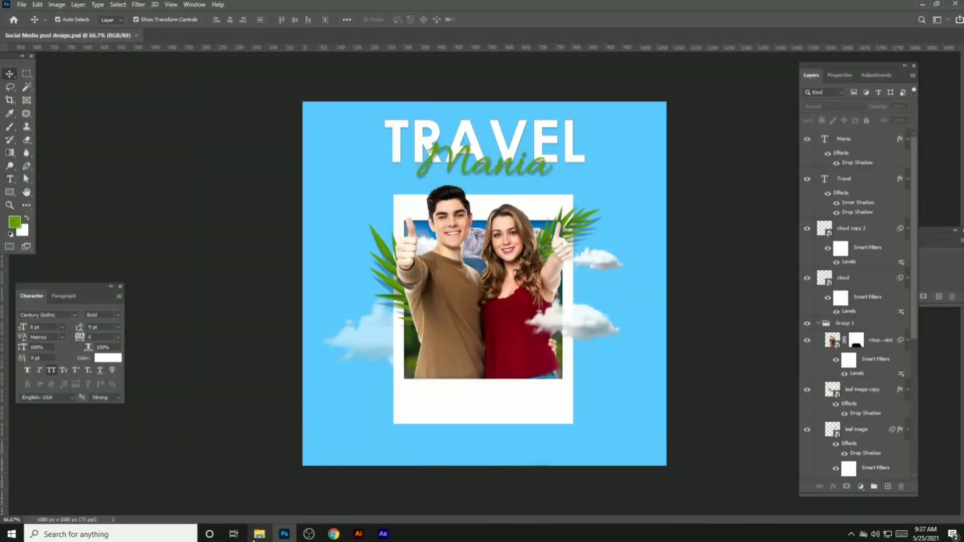
pyautogui.click(259, 533)
# Open the saved Social Media post design JPG in Windows Photos
pyautogui.doubleClick(74, 271)
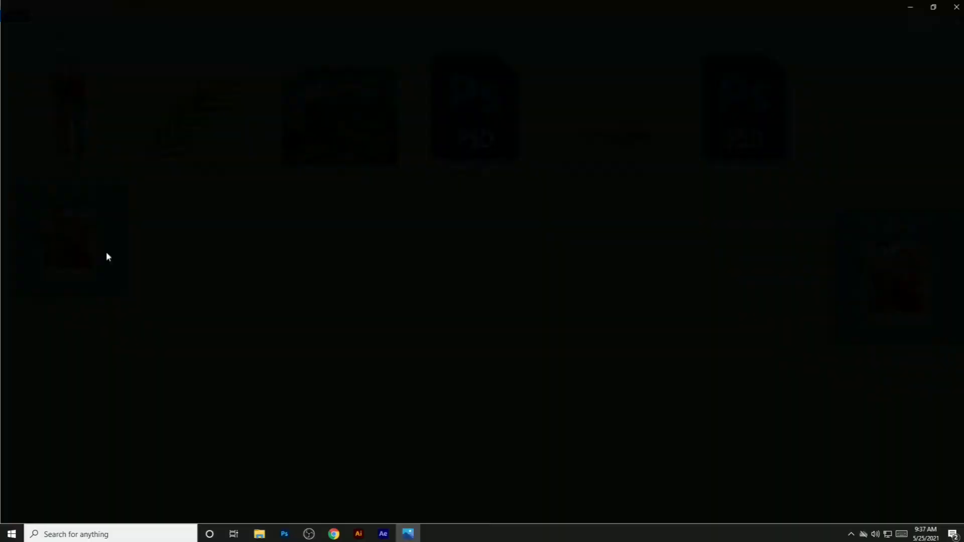